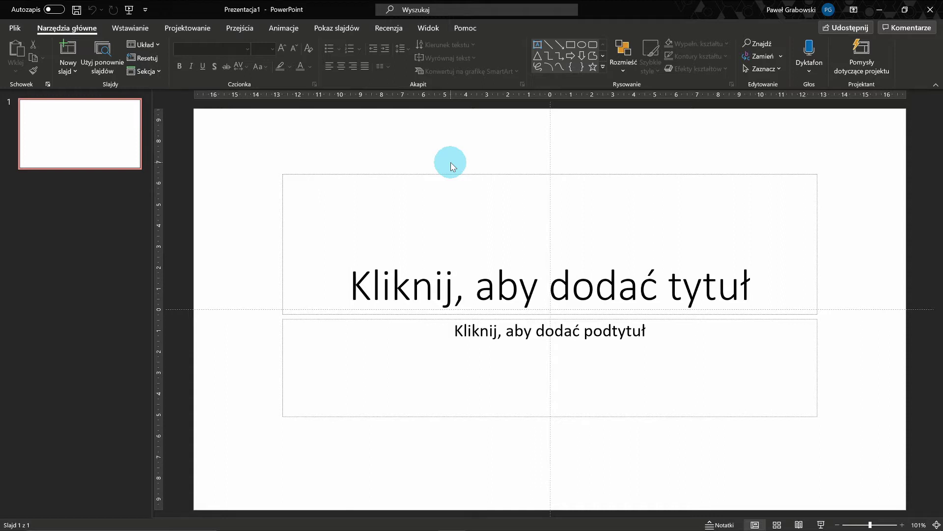
Step: Check the slide size unchanged, then start a new presentation with a Blank first slide
click(198, 32)
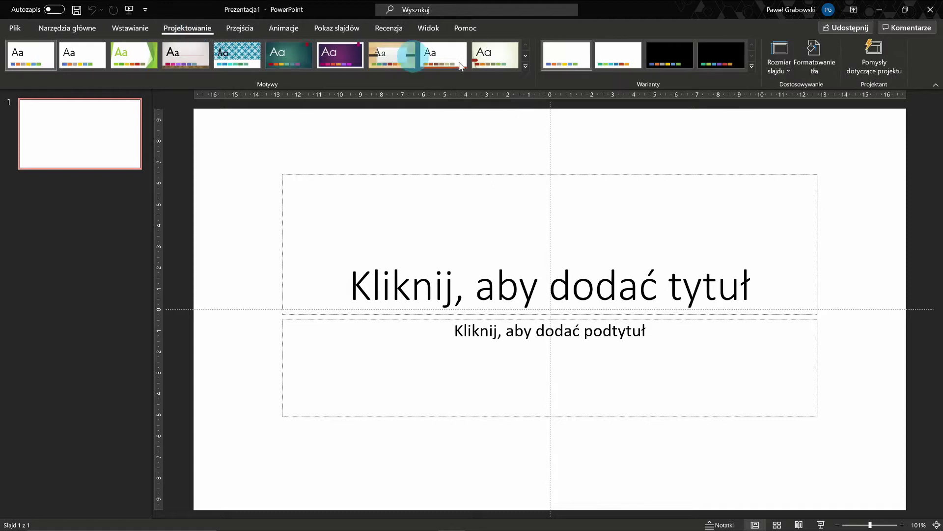
click(781, 74)
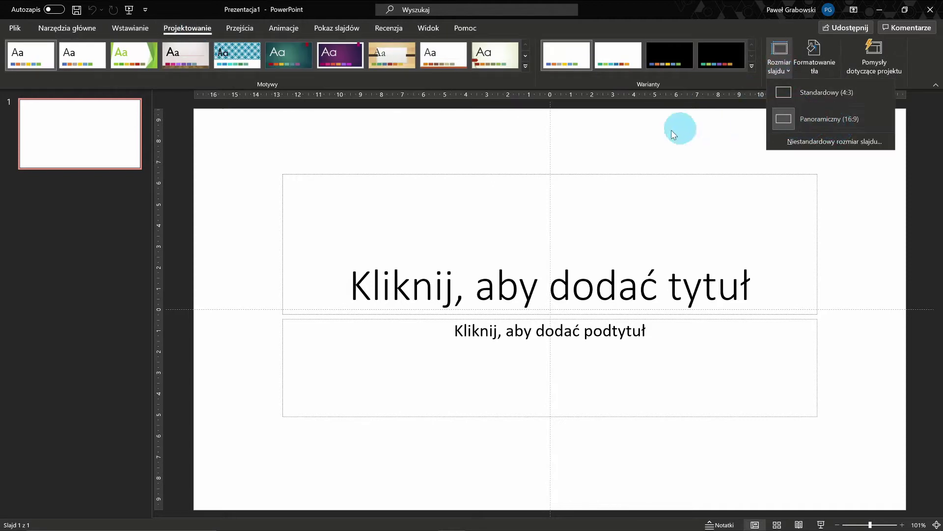
click(447, 155)
key(ctrl+n)
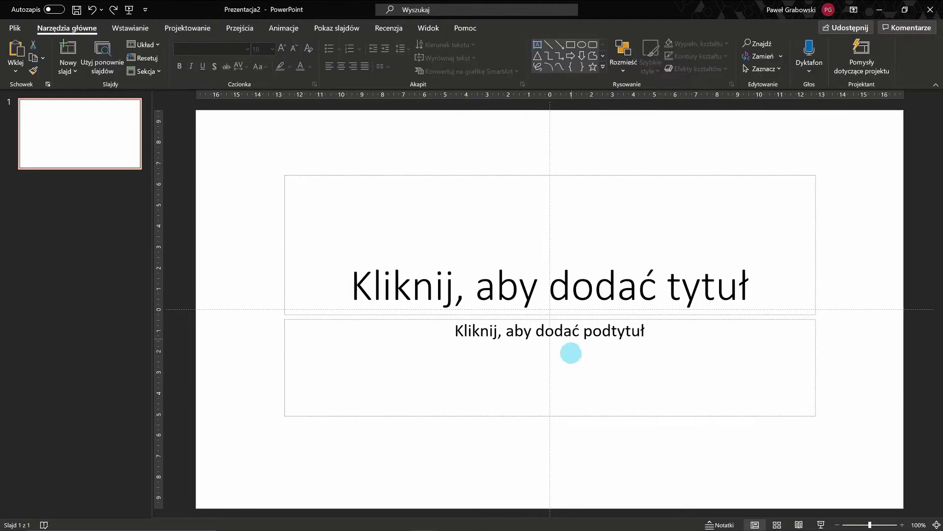
right_click(93, 135)
mouse_move(155, 303)
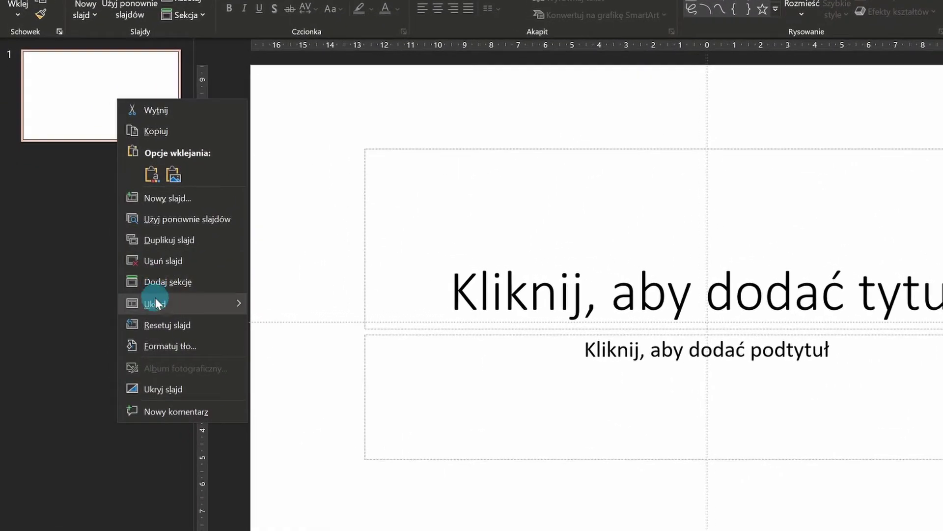
click(288, 478)
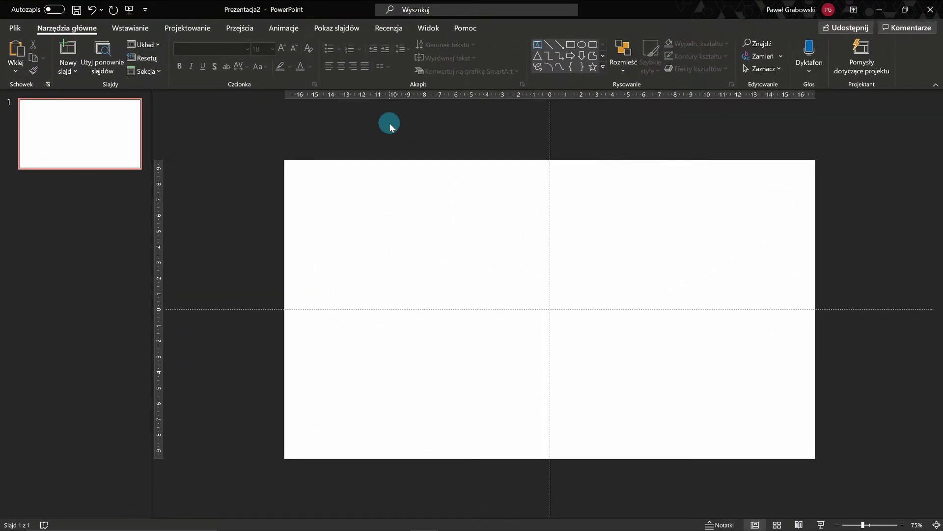
Step: Paste the yellow-and-cyan strip image and park it just above the slide
key(ctrl+v)
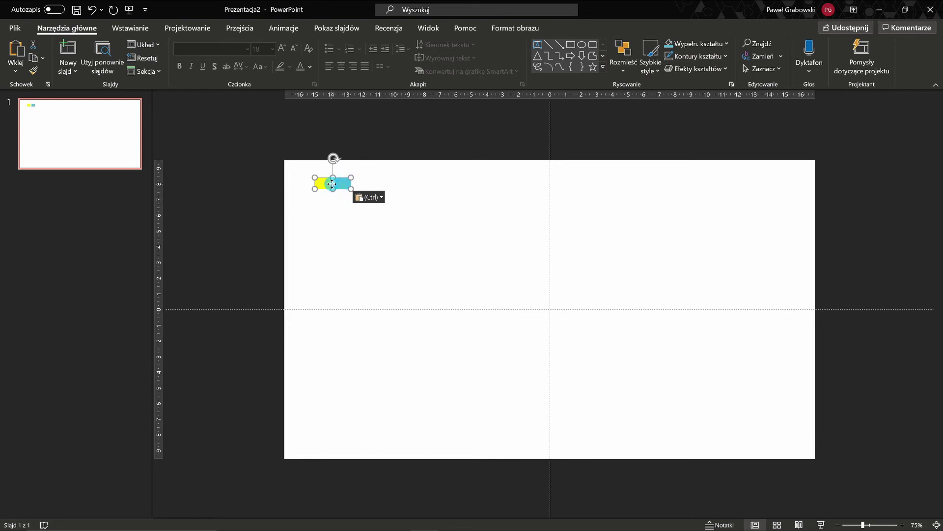
drag(330, 183, 330, 143)
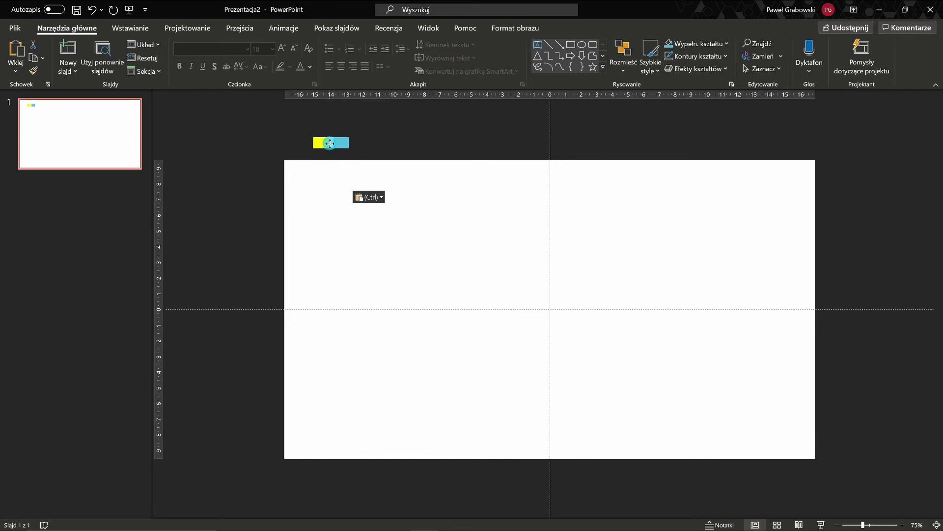
click(396, 217)
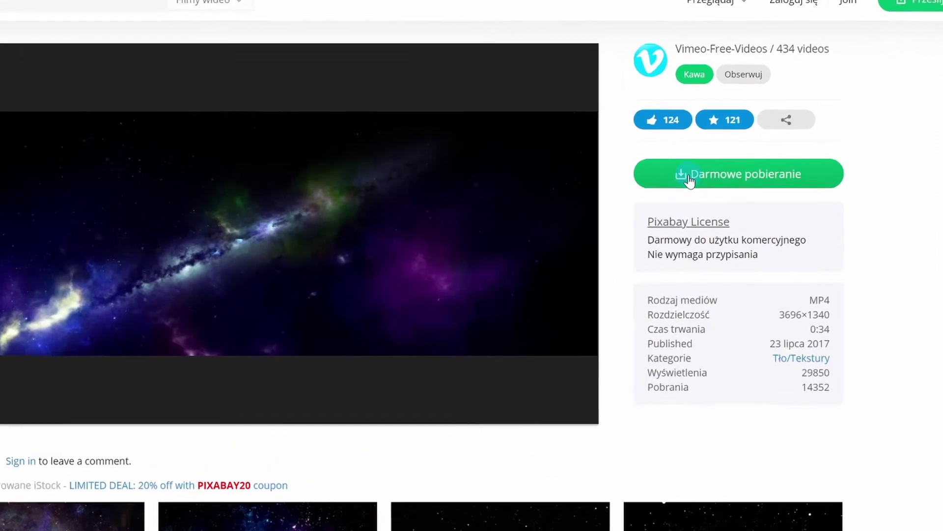
Step: Download the galaxy nebula clip at 3696×1340 as Galaxy - 10870.mp4
click(707, 197)
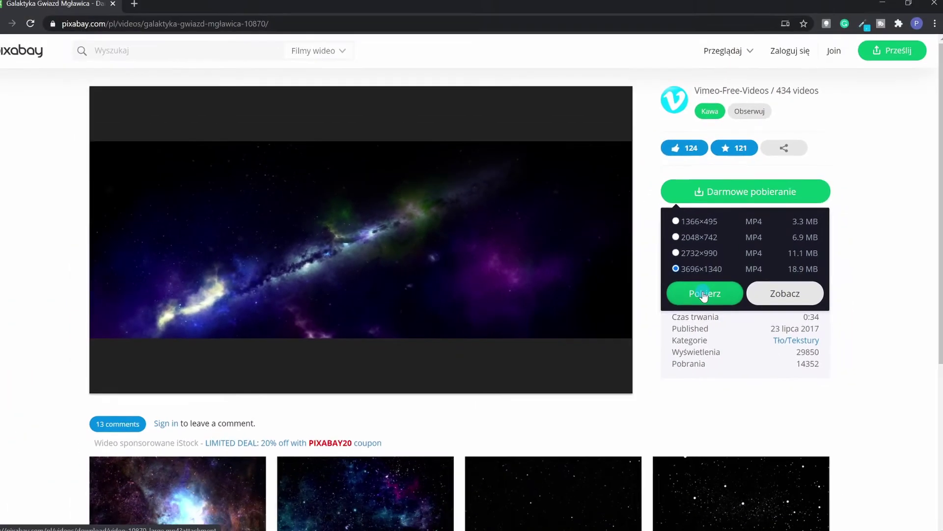
click(704, 294)
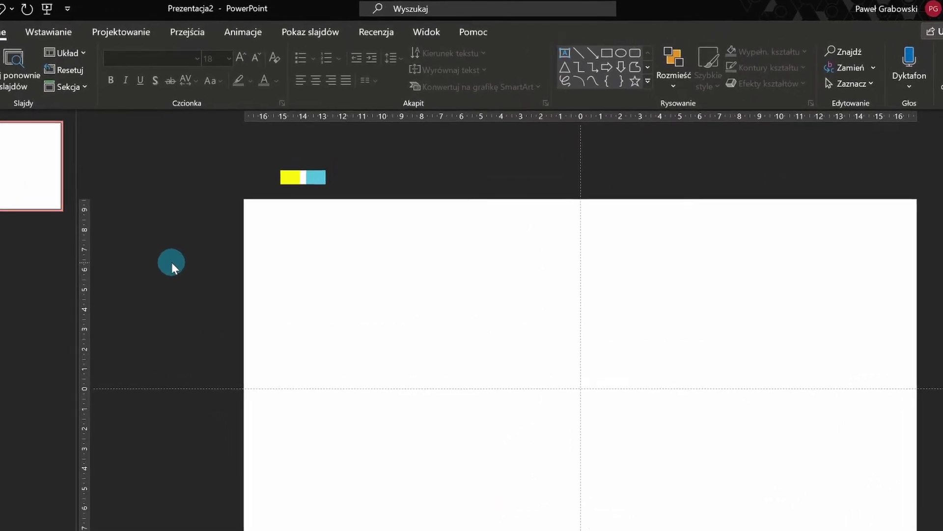
Step: Insert the Galaxy - 10870 video from this computer, embedded on the blank slide
click(71, 31)
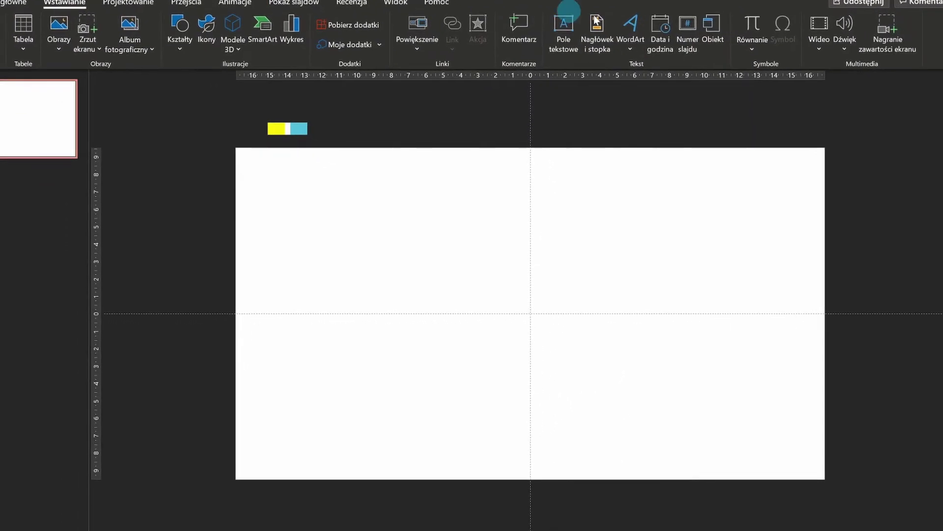
click(820, 50)
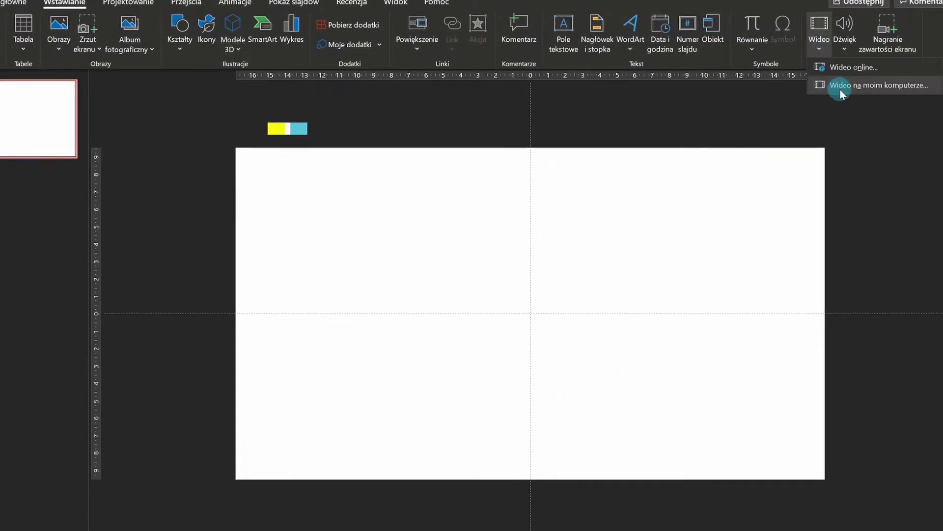
click(841, 86)
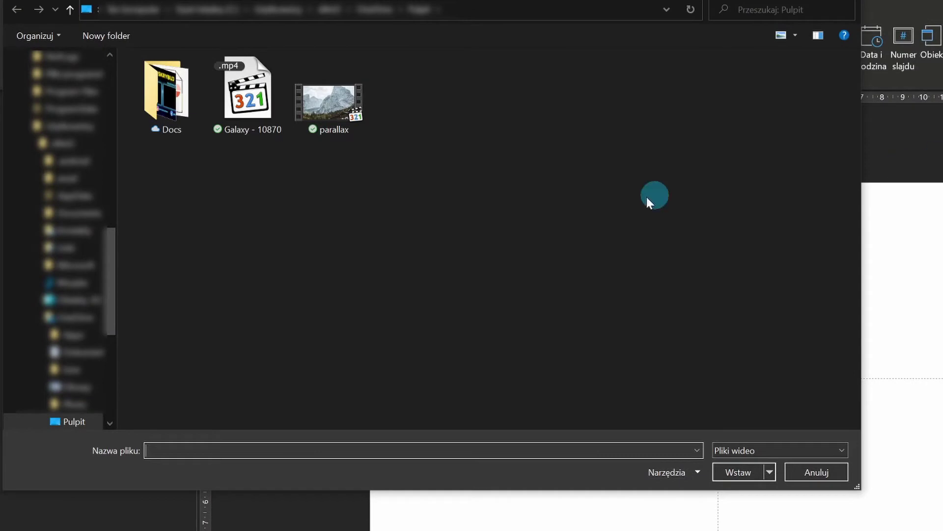
click(252, 109)
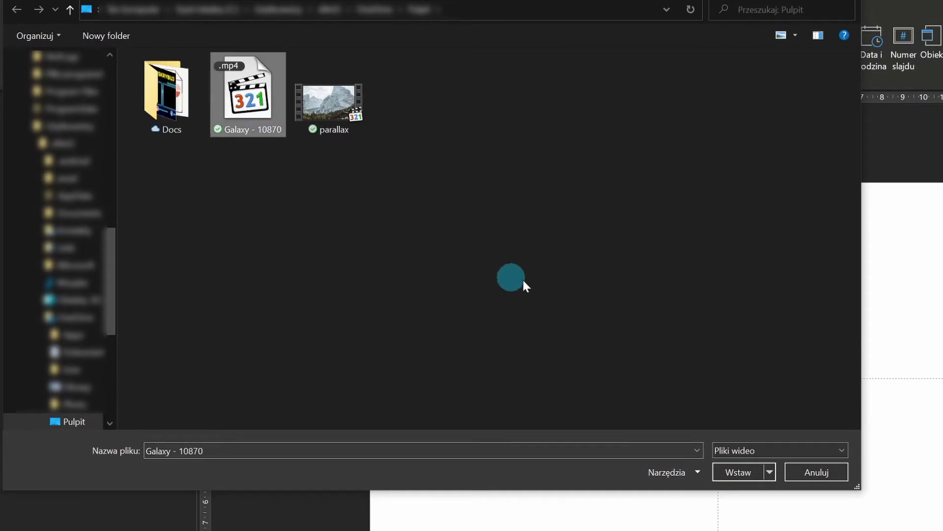
click(770, 473)
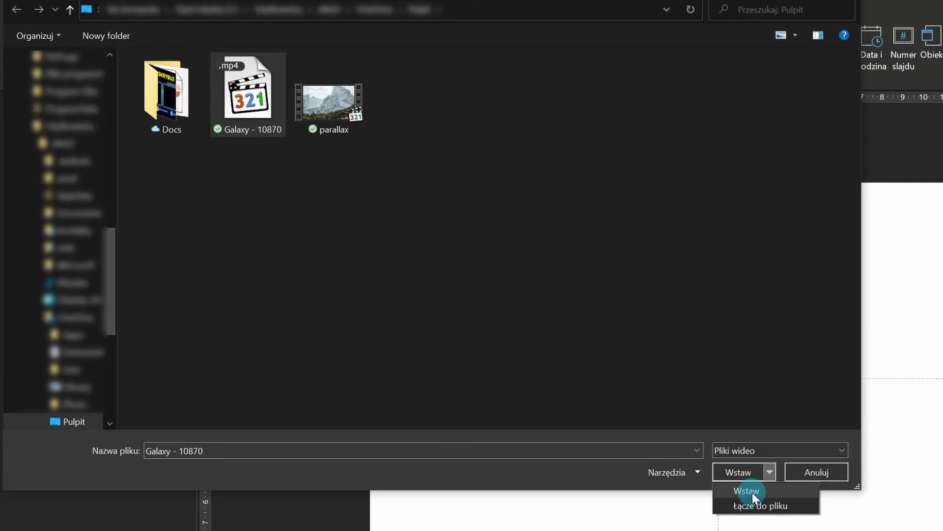
click(747, 490)
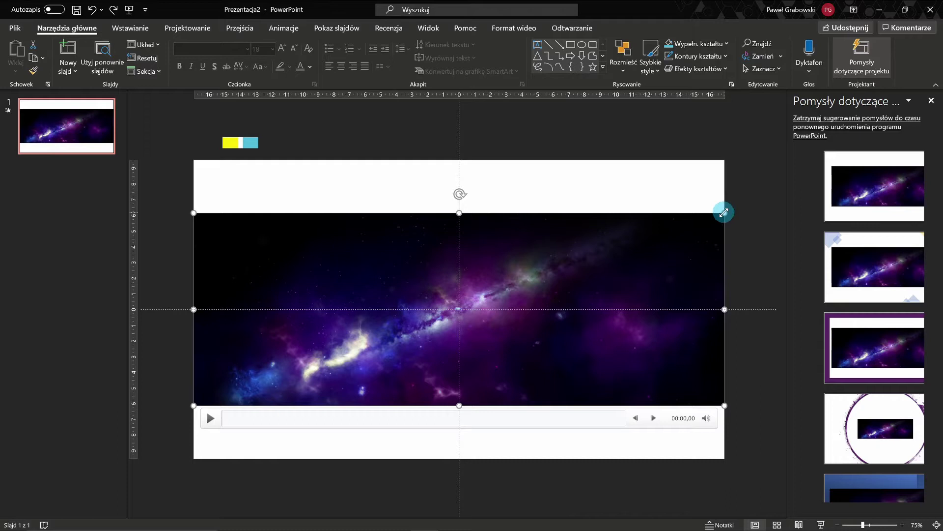
Step: Enlarge the galaxy video and crop all four edges so it fills the slide at 33,87 × 19,05 cm
drag(723, 212, 761, 157)
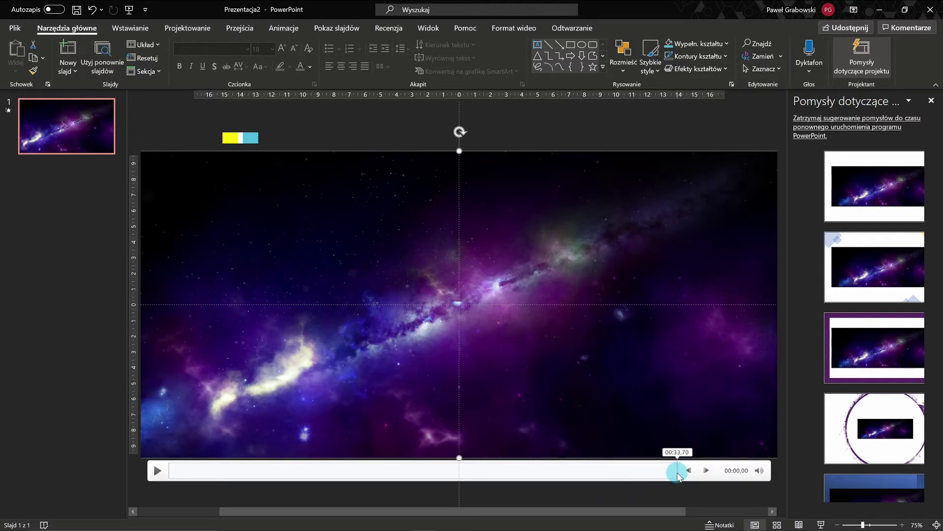
key(ctrl+z)
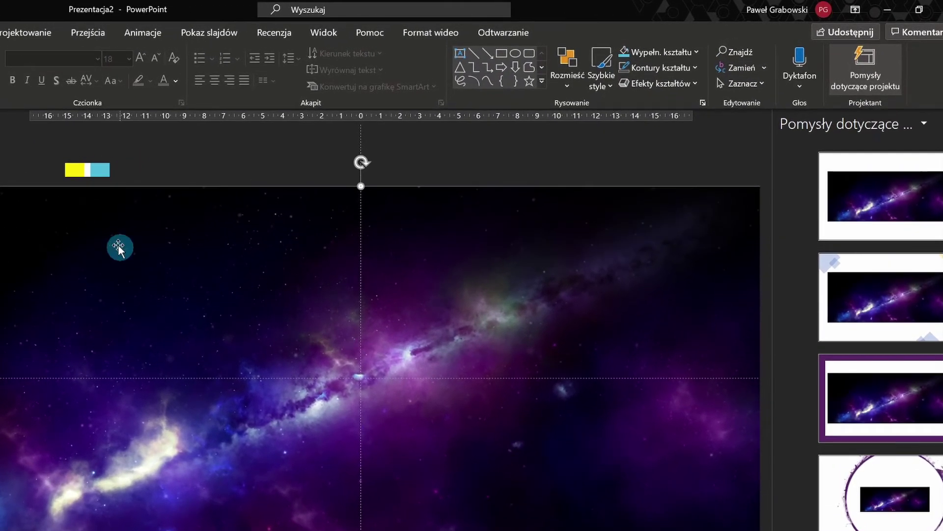
click(424, 49)
click(794, 60)
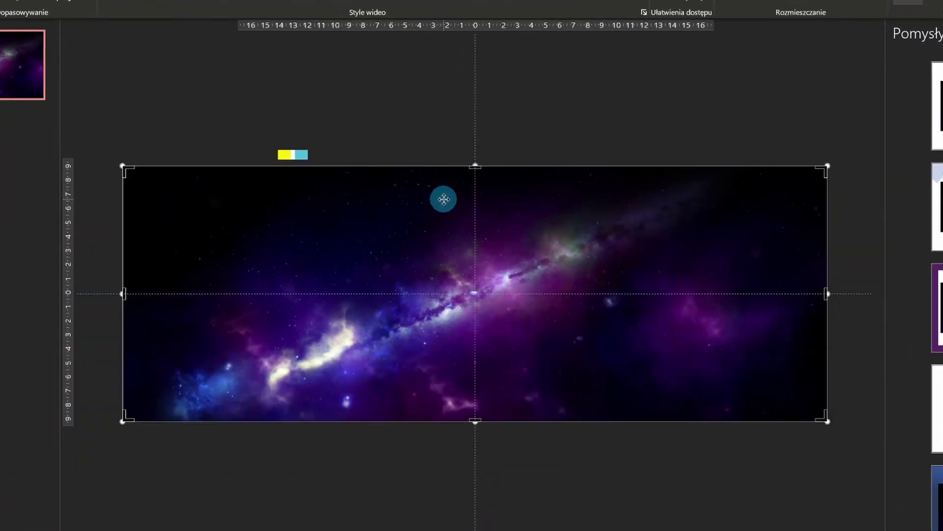
drag(125, 291, 255, 290)
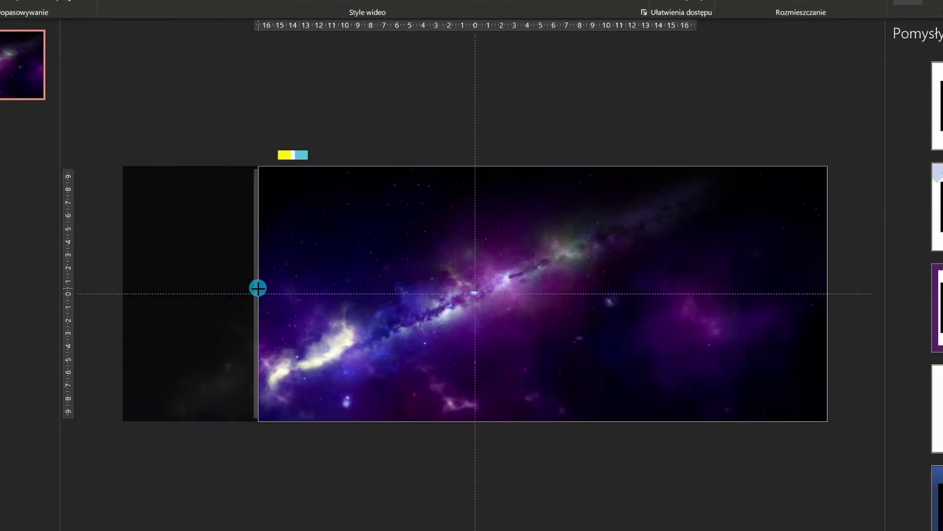
drag(826, 294, 693, 298)
drag(475, 166, 475, 169)
drag(474, 421, 475, 417)
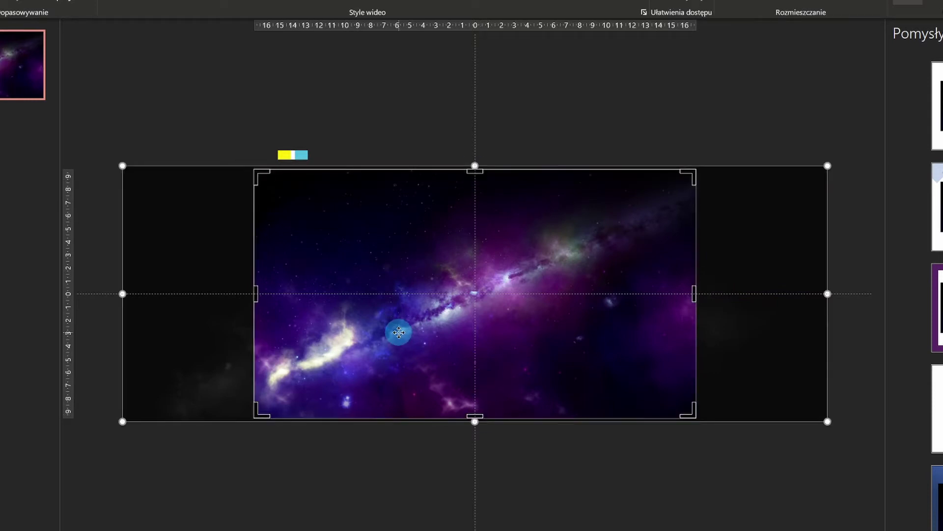
drag(398, 332, 417, 327)
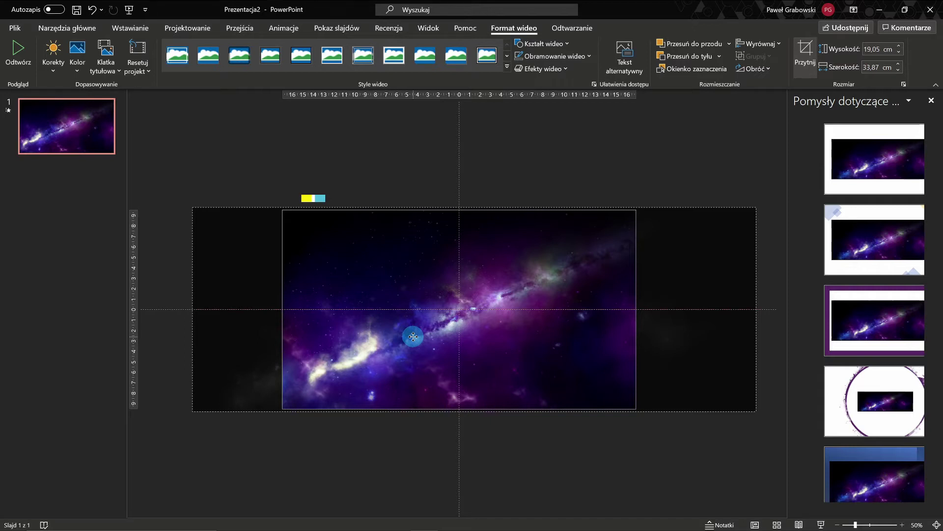
Step: Apply the crop, set the video to start Automatycznie, and preview it in the slideshow
click(413, 337)
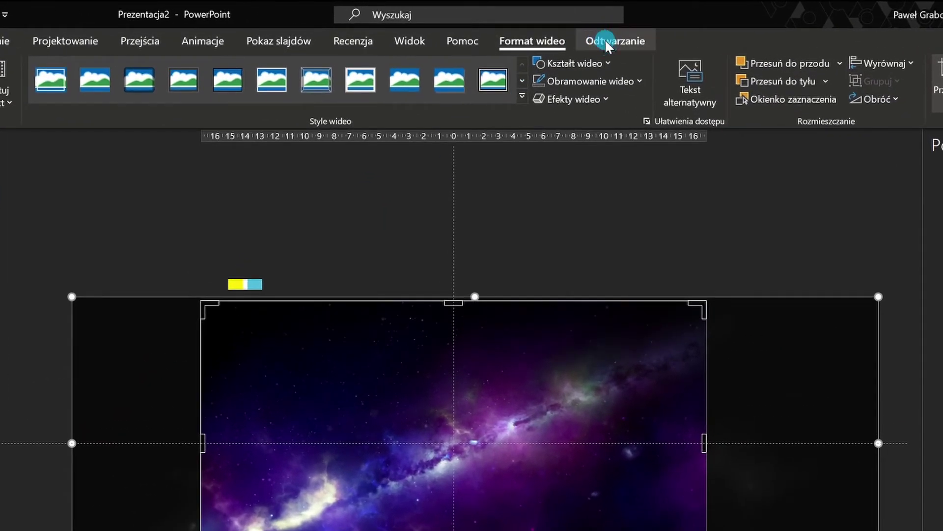
click(605, 40)
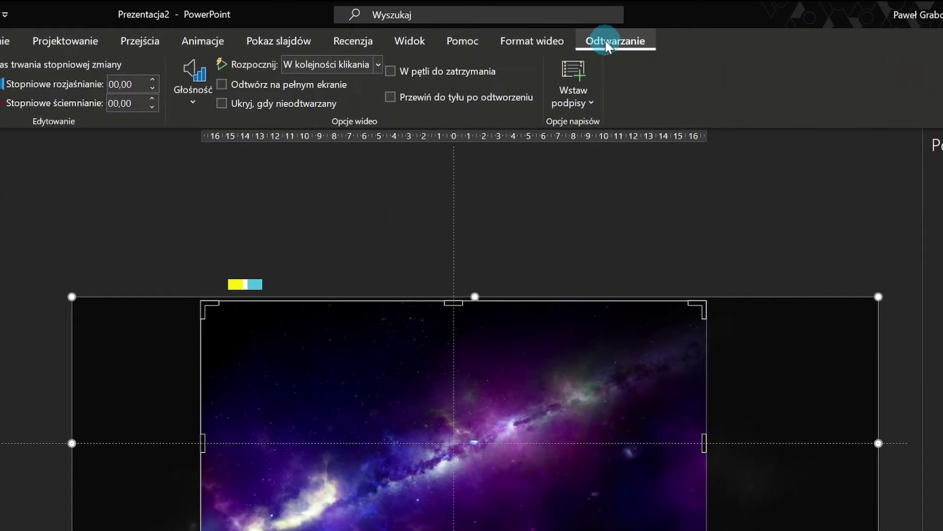
click(362, 64)
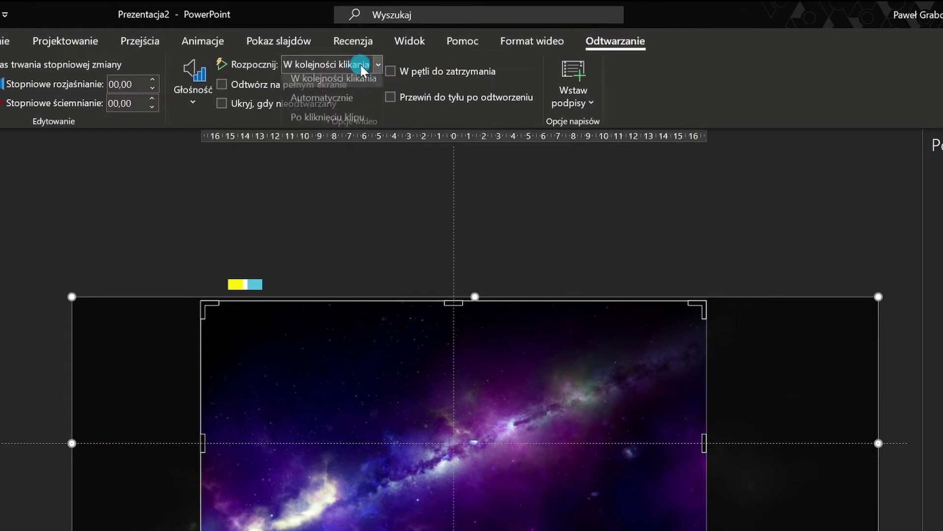
click(328, 100)
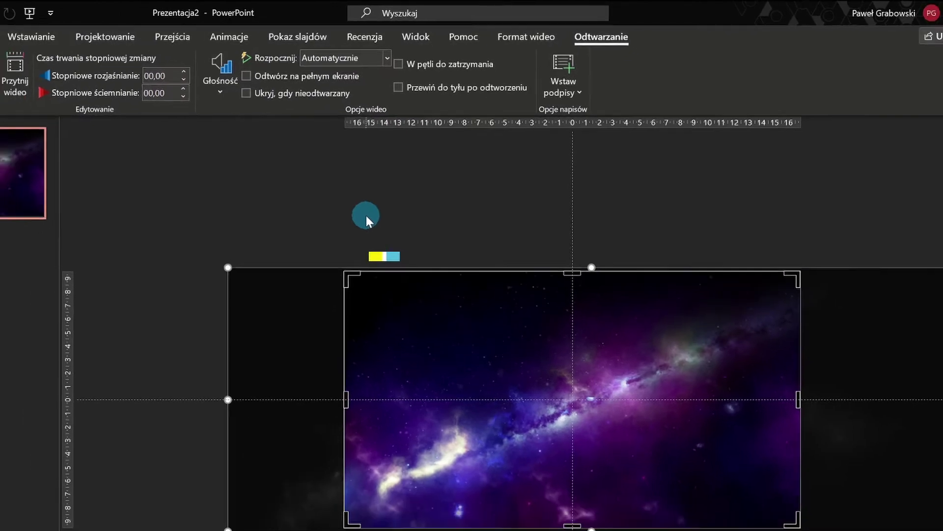
key(shift+F5)
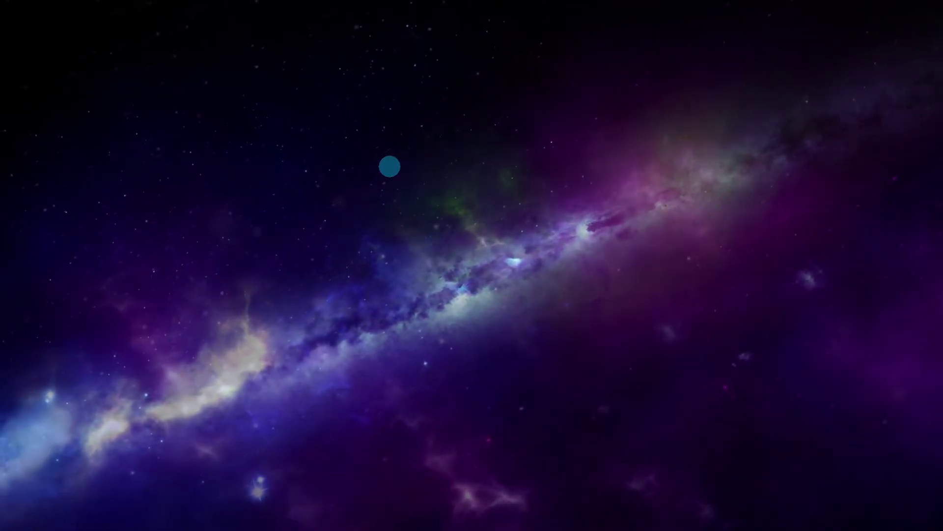
key(Escape)
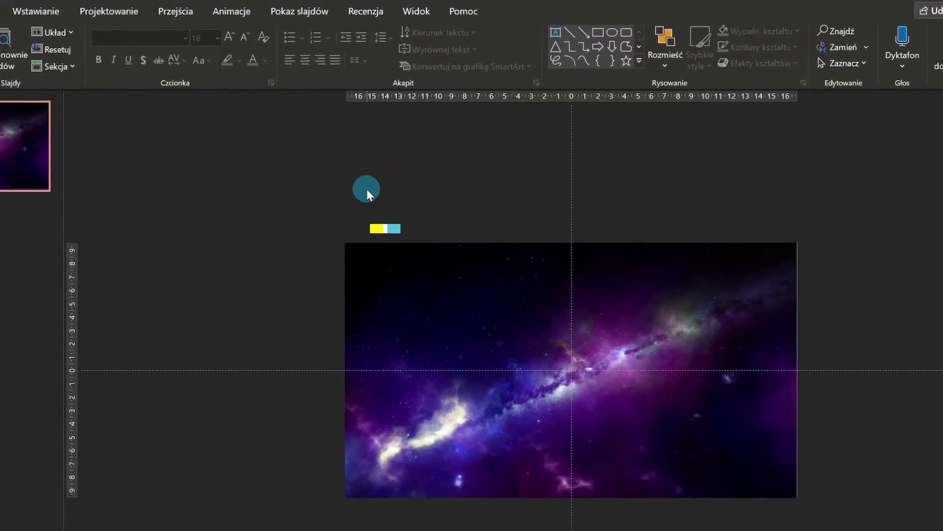
Step: Add a SUBSKRYBUJ text box formatted in bold, yellow, 66-pt Montserrat
click(37, 12)
click(612, 42)
drag(392, 267, 709, 336)
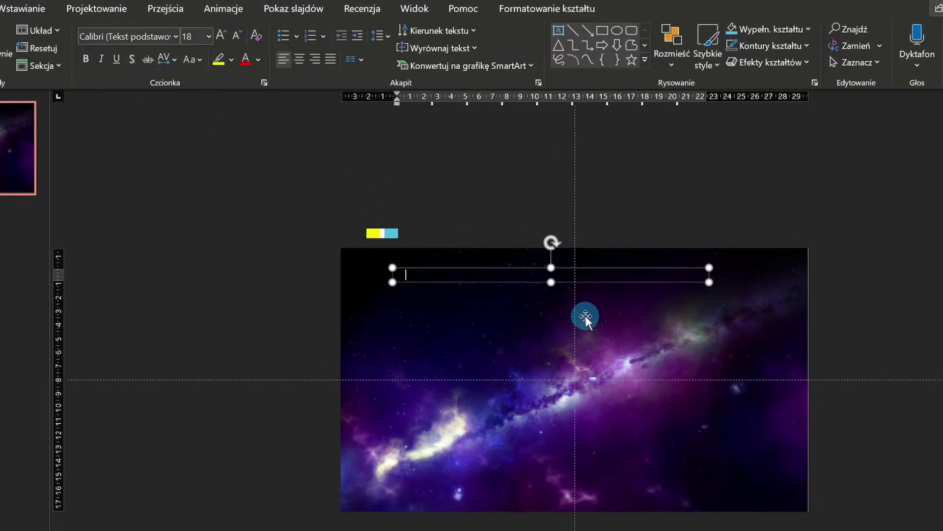
key(ctrl+a)
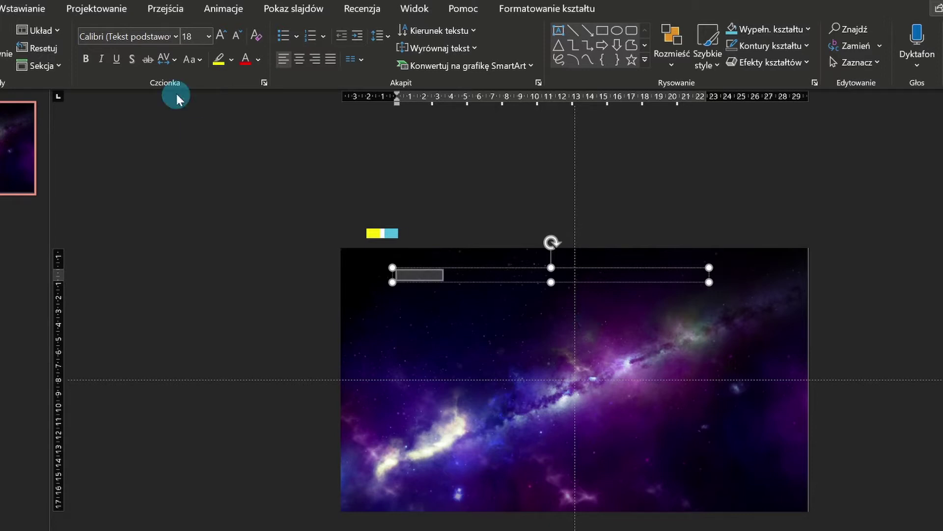
click(221, 35)
click(221, 35)
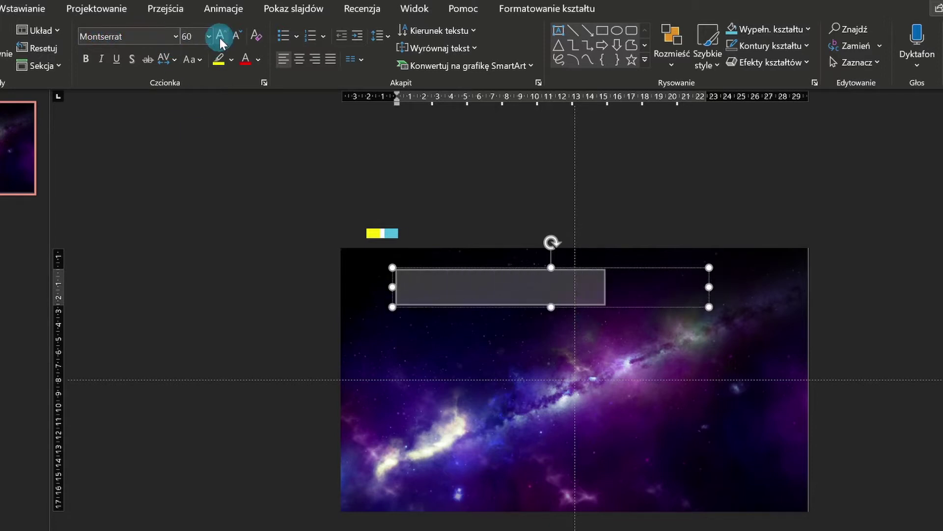
click(221, 35)
click(86, 59)
click(259, 61)
click(273, 239)
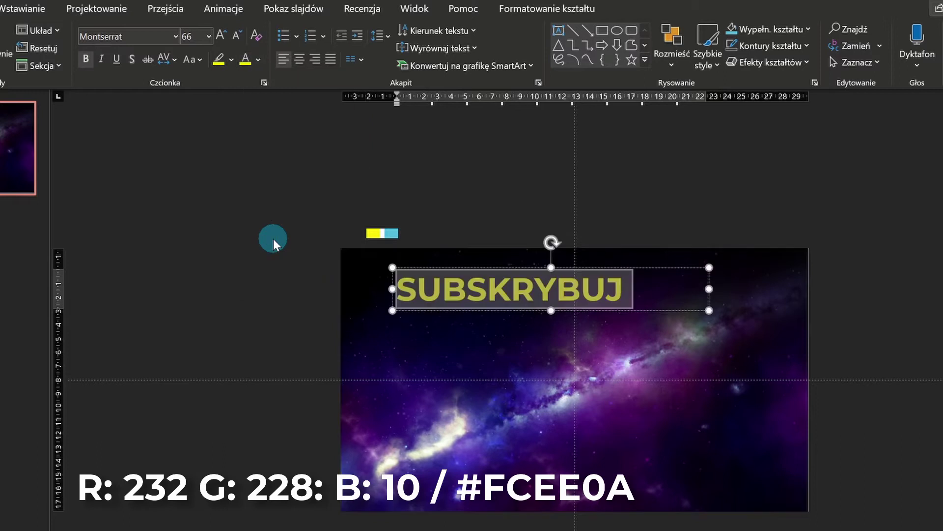
Step: Move SUBSKRYBUJ to the slide top and place a copy below trimmed to the letter S
mouse_move(482, 269)
mouse_down()
mouse_move(530, 235)
mouse_move(543, 248)
mouse_up()
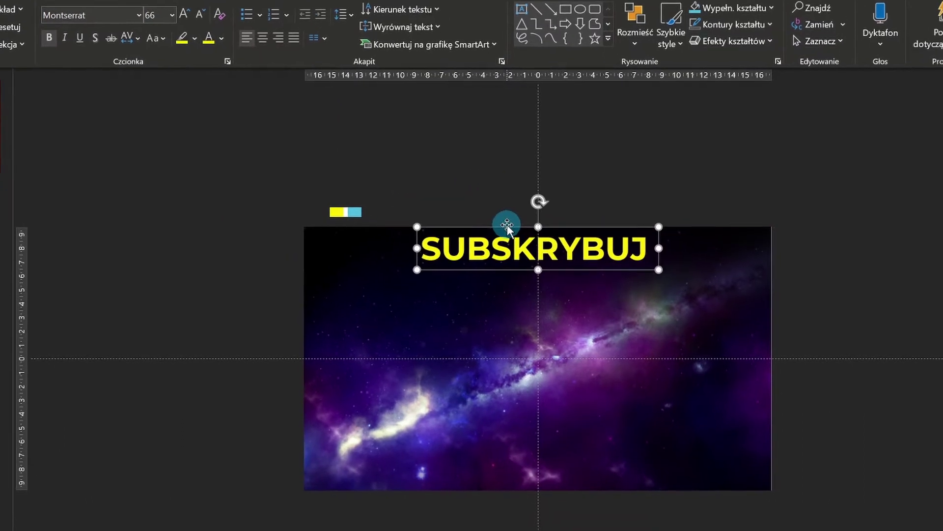
key(ctrl+d)
mouse_move(400, 232)
mouse_down()
mouse_move(393, 259)
mouse_move(565, 242)
mouse_move(391, 256)
mouse_up()
key(Delete)
key(Delete)
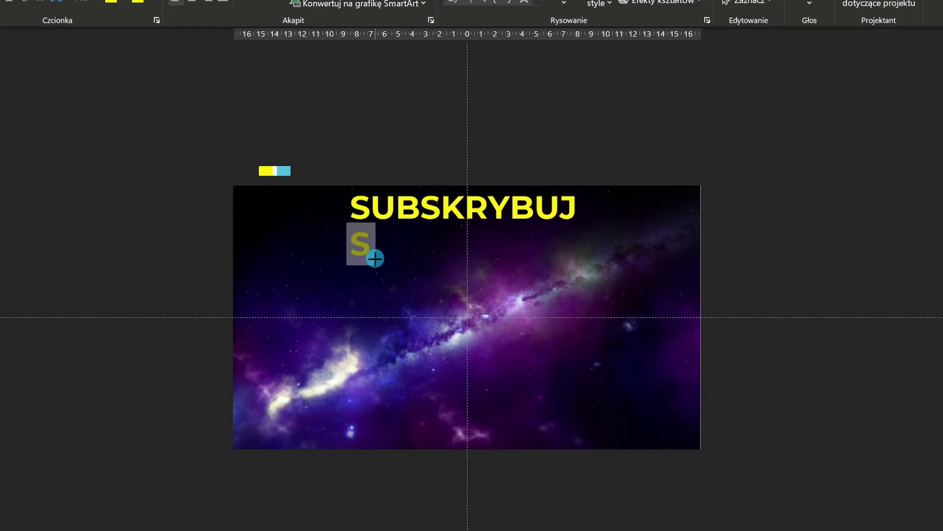
Step: Position the S box directly under the first letter of SUBSKRYBUJ
drag(375, 258, 376, 258)
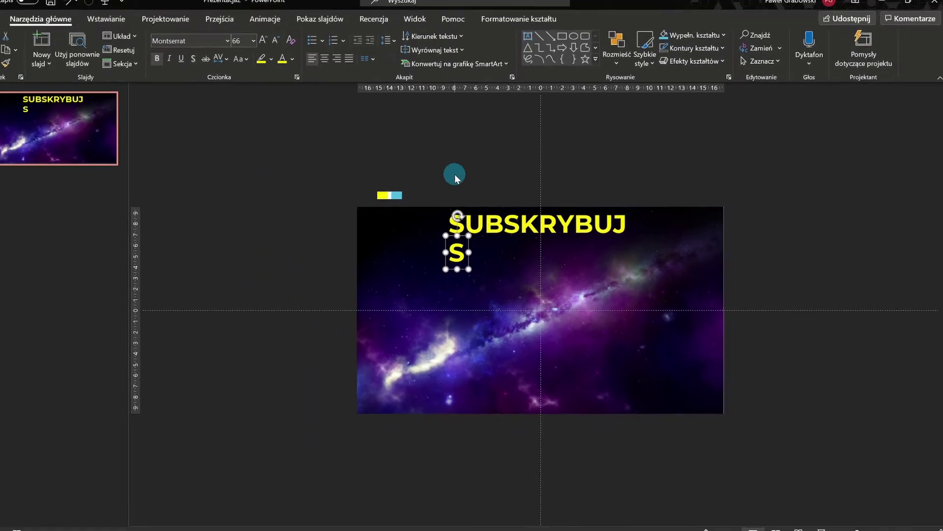
click(467, 178)
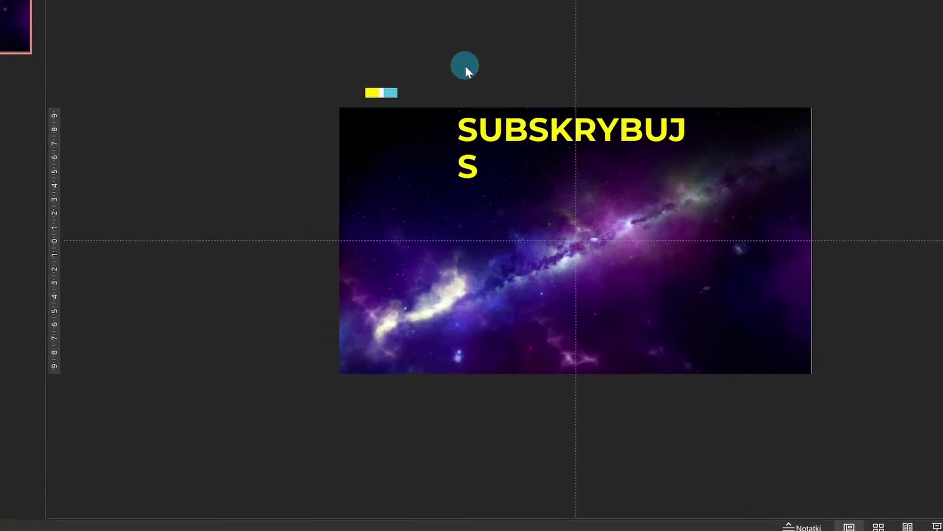
click(468, 166)
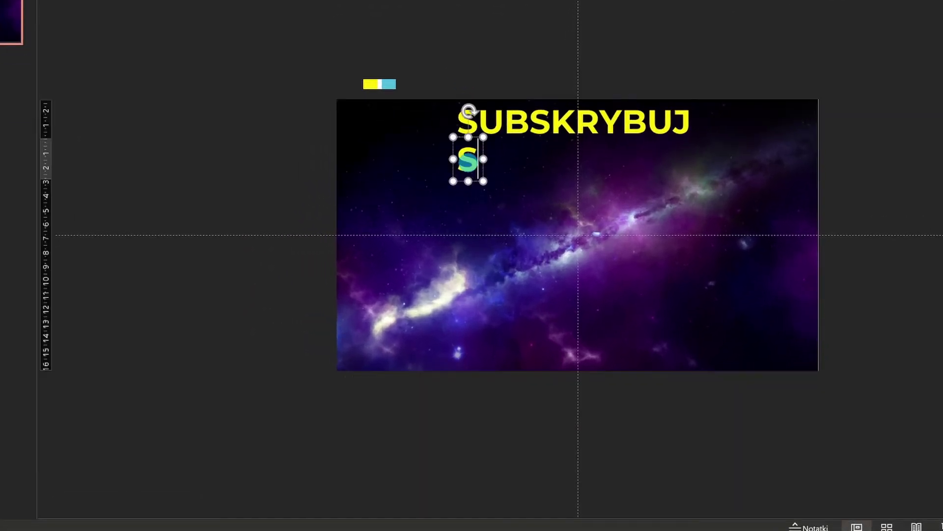
Step: Give the S text a yellow shadow with 20 pt blur, 0° angle and 0 pt distance
right_click(464, 160)
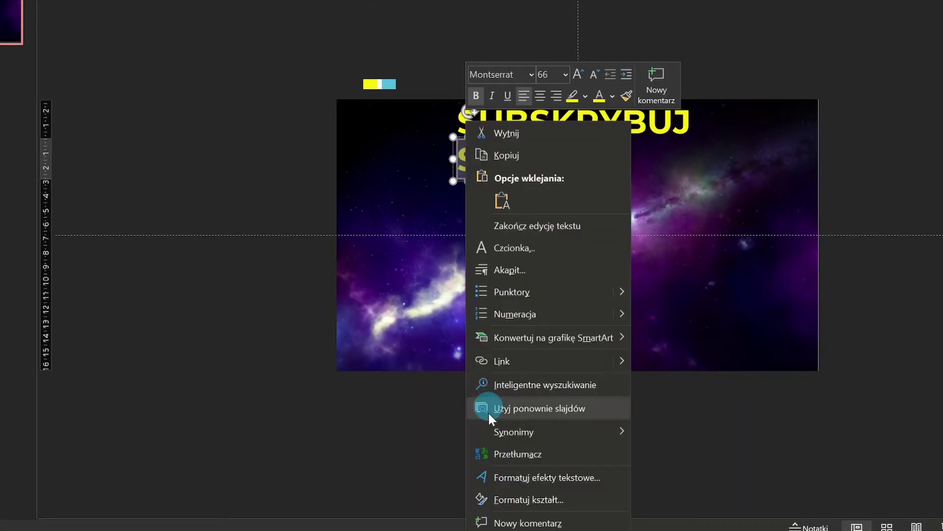
click(451, 522)
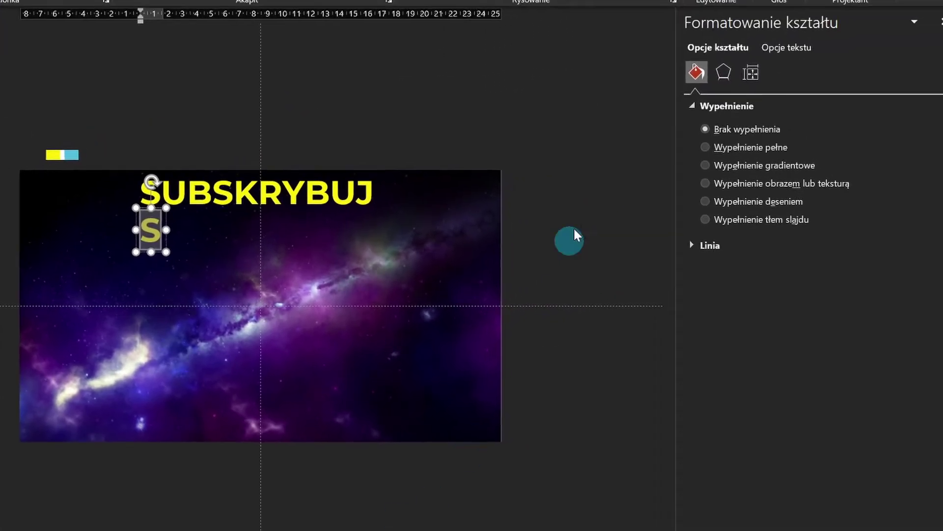
click(784, 47)
click(724, 72)
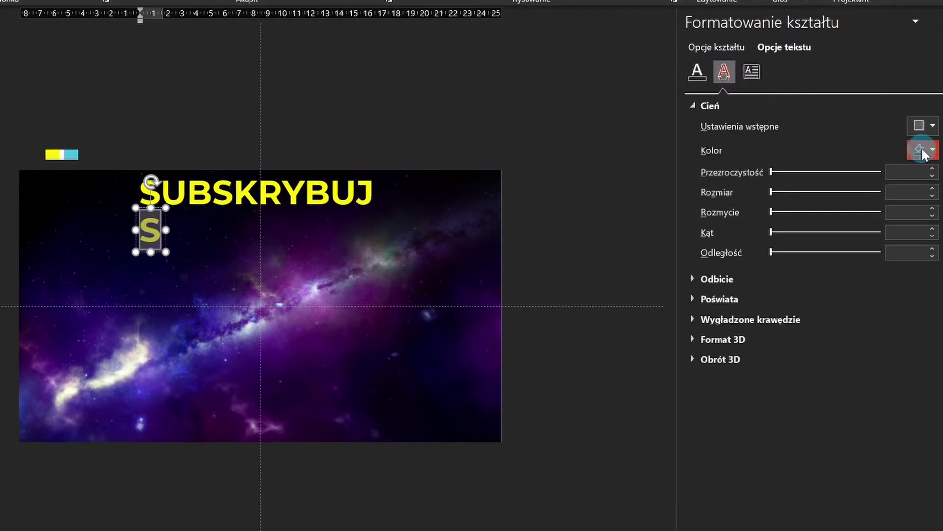
click(922, 151)
click(839, 335)
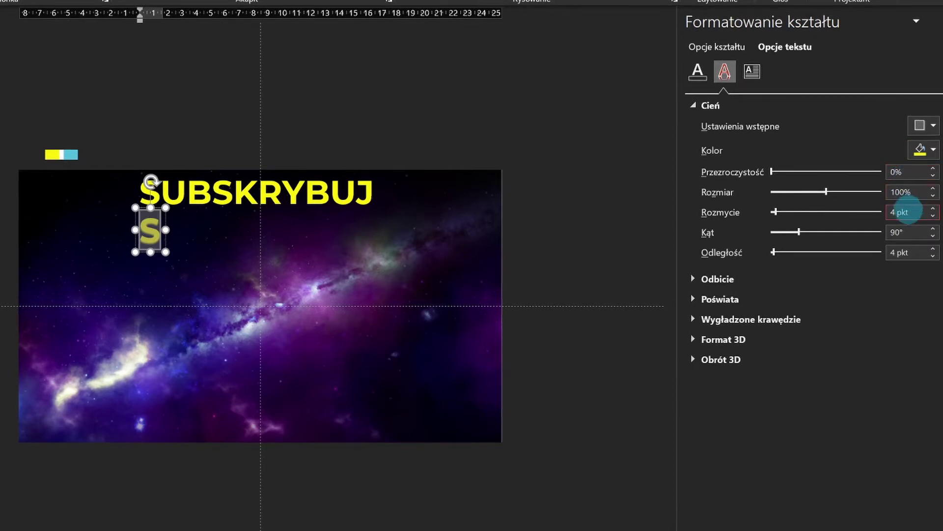
text(20)
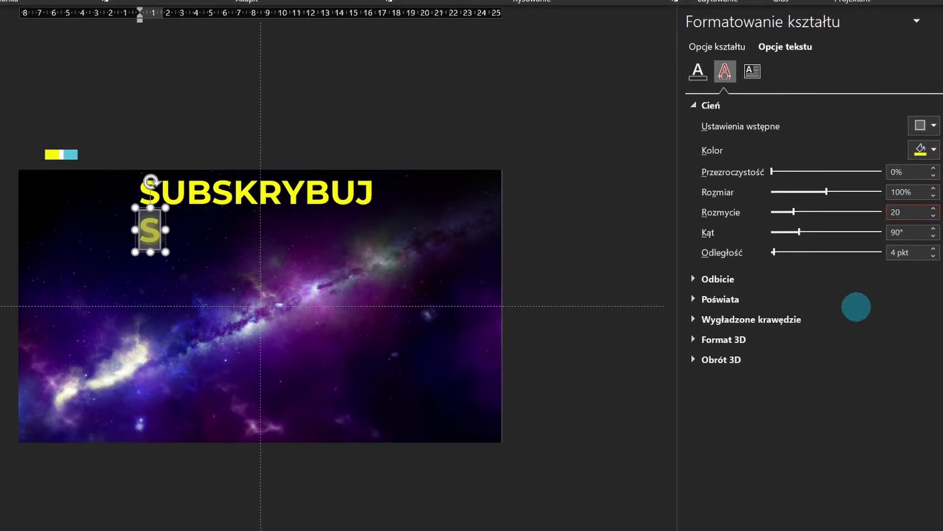
key(Tab)
text(0)
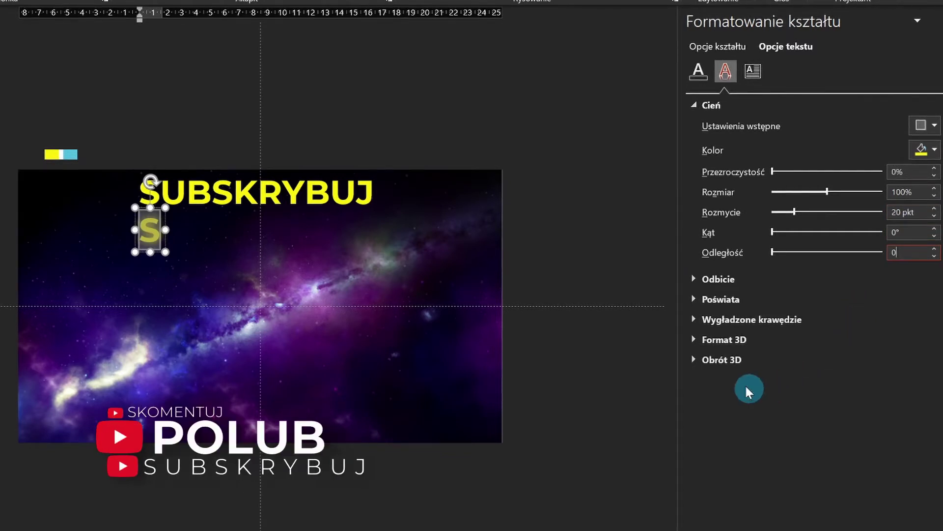
click(694, 299)
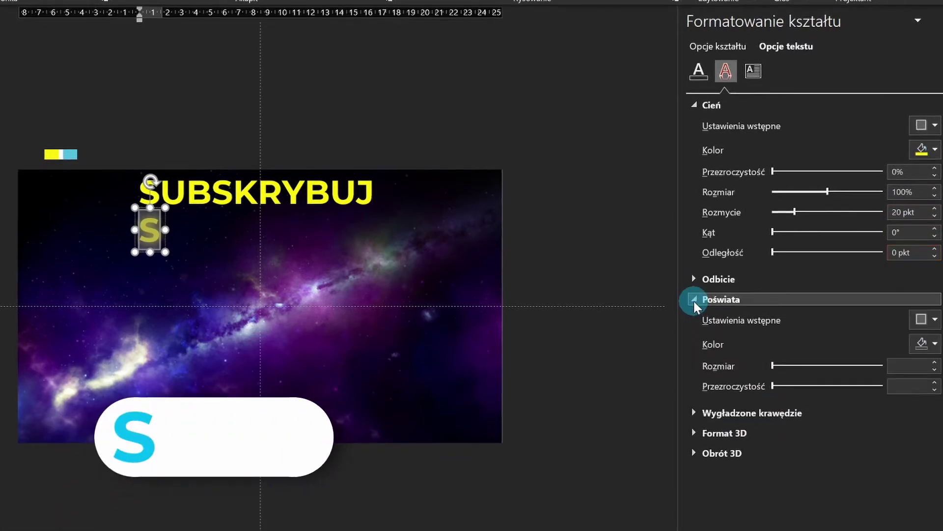
click(694, 300)
click(175, 138)
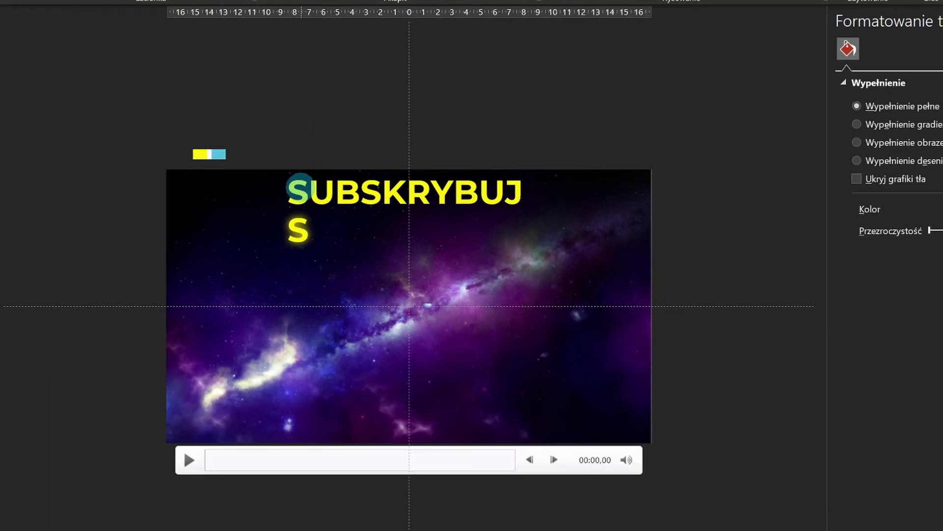
mouse_move(261, 305)
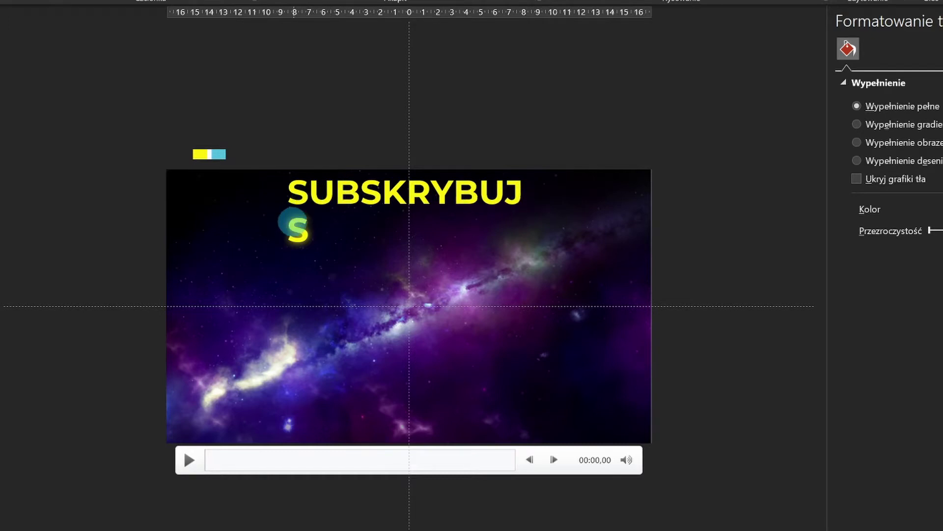
Step: Paste glowing copies of the S and retype them as the remaining SUBSKRYBUJ letters
click(294, 227)
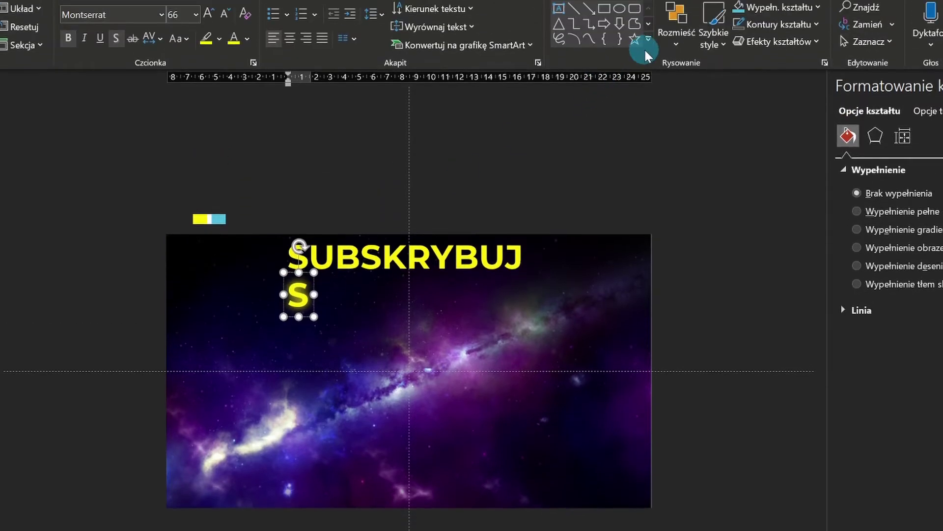
click(680, 59)
click(692, 302)
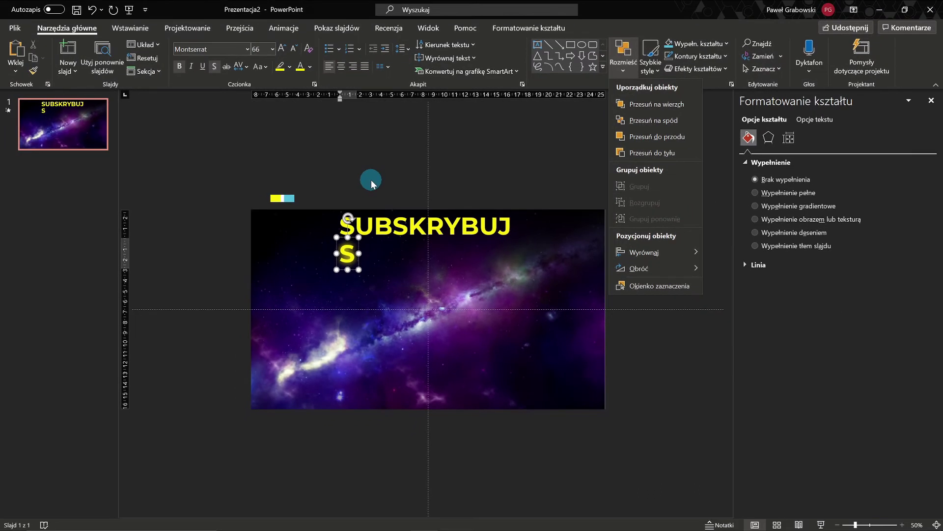
click(371, 180)
scroll(371, 180, up, 3)
key(ctrl+v)
key(ctrl+v)
key(ctrl+v)
text(KRY)
key(ctrl+v)
text(B)
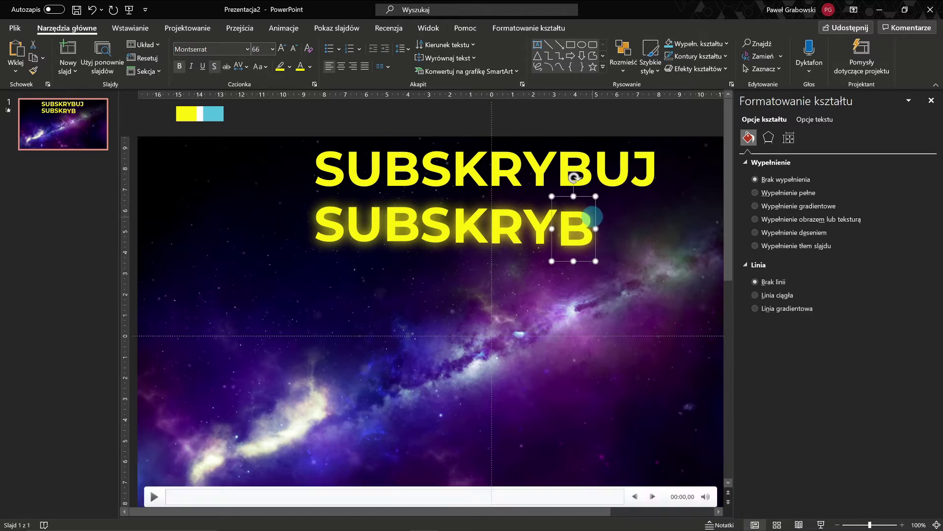
key(ctrl+v)
text(U)
key(Delete)
Step: Select all ten glowing letter boxes and align them along their tops
click(324, 224)
shift+click(361, 224)
shift+click(398, 224)
shift+click(432, 225)
shift+click(467, 224)
shift+click(506, 224)
shift+click(540, 224)
shift+click(560, 224)
shift+click(614, 221)
shift+click(656, 221)
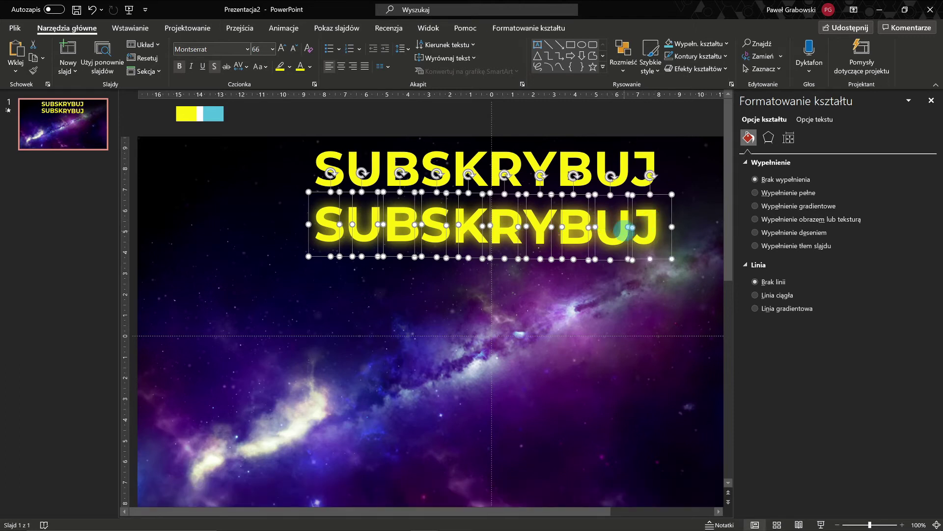
click(623, 56)
mouse_move(644, 252)
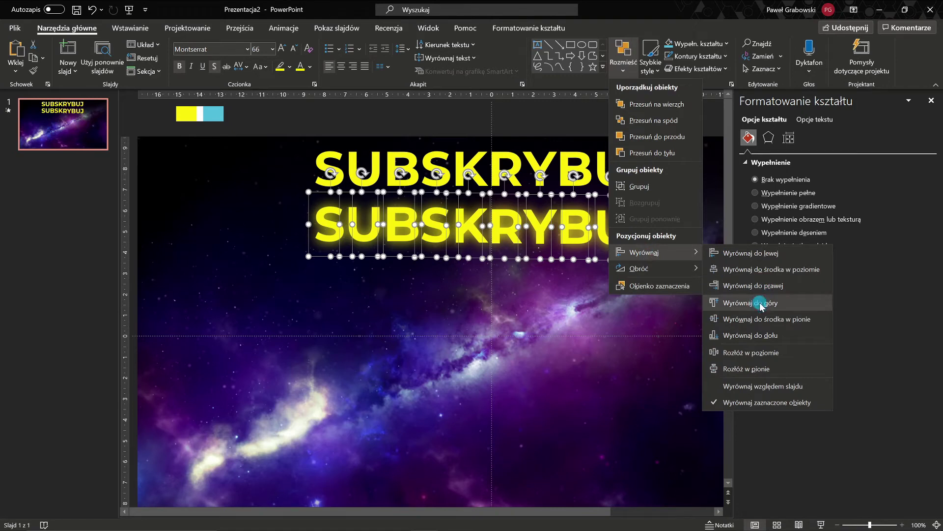
click(759, 303)
click(424, 128)
Step: Move the plain SUBSKRYBUJ above the slide and preview that only the glowing letters show
scroll(428, 119, down, 5)
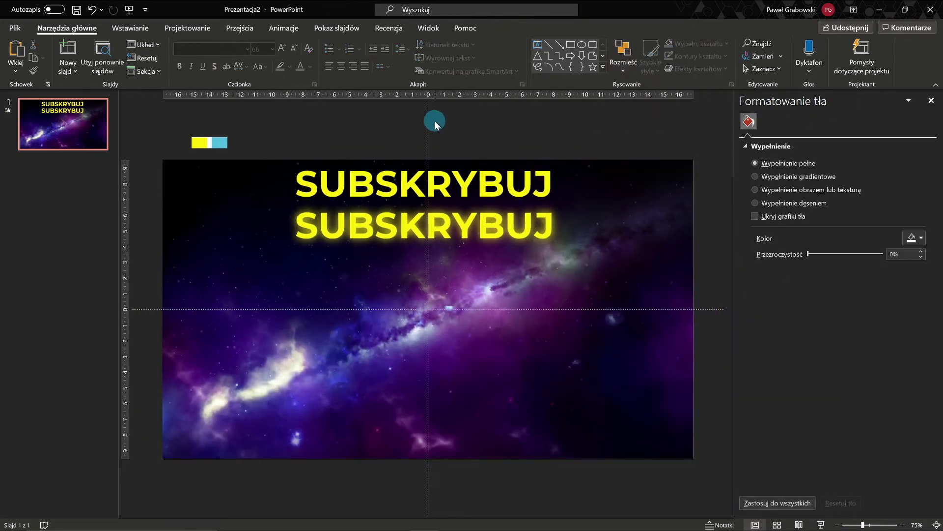
click(393, 226)
drag(396, 210, 398, 167)
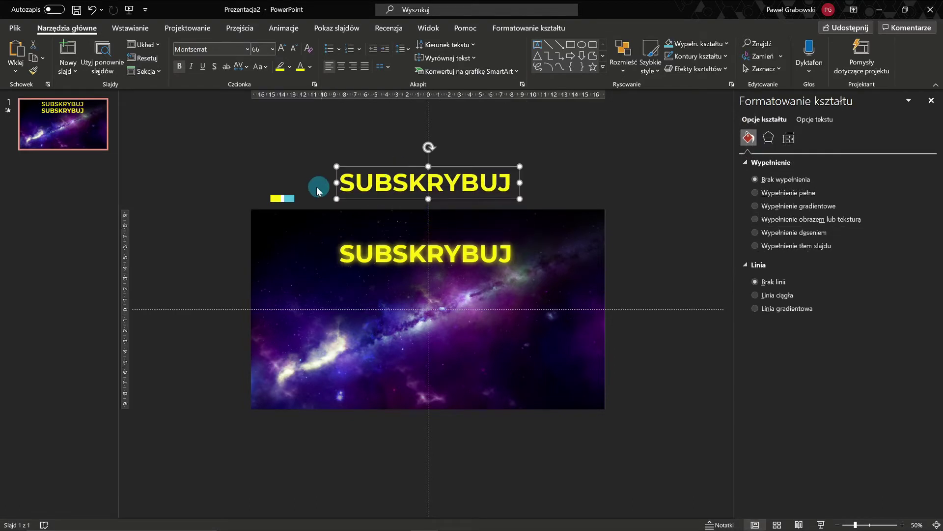
click(318, 194)
key(F5)
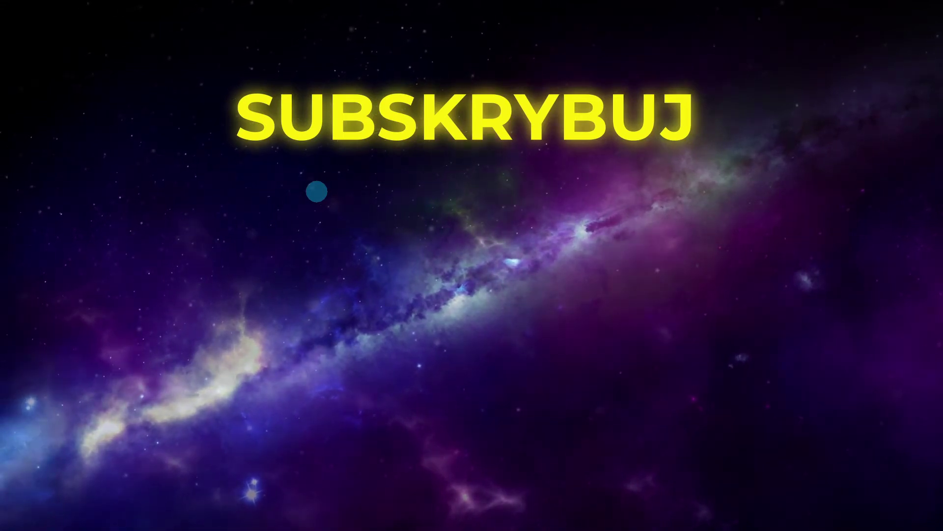
key(Escape)
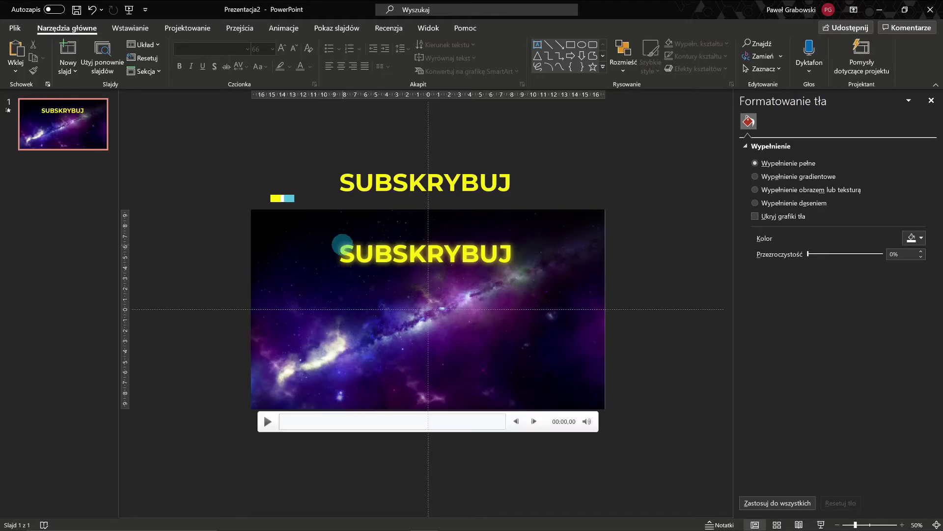
drag(327, 198, 535, 276)
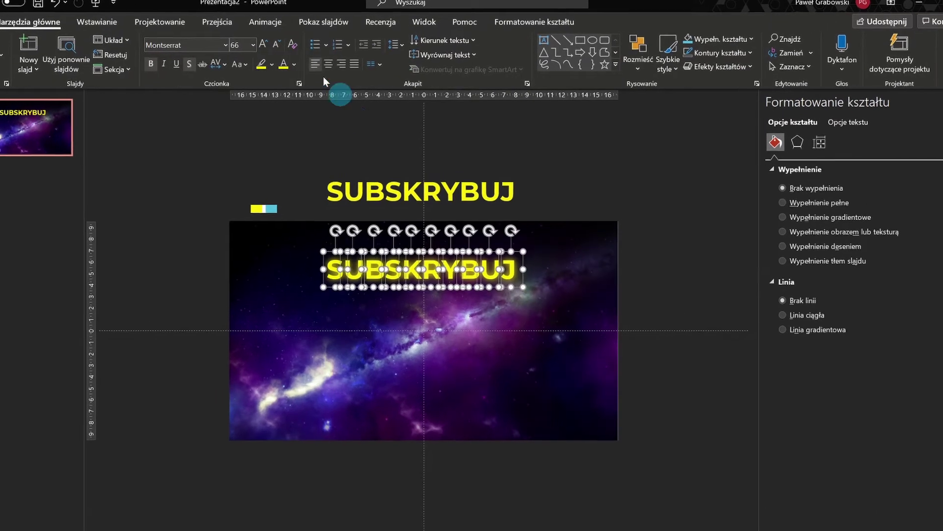
Step: Give the glowing letters a Zanikanie entrance starting Z poprzednią, then preview the slide
click(285, 28)
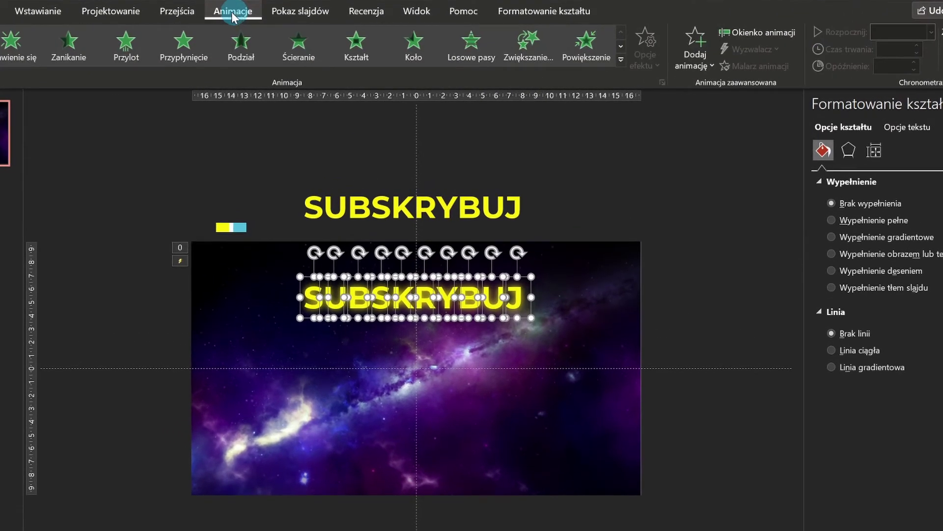
click(62, 51)
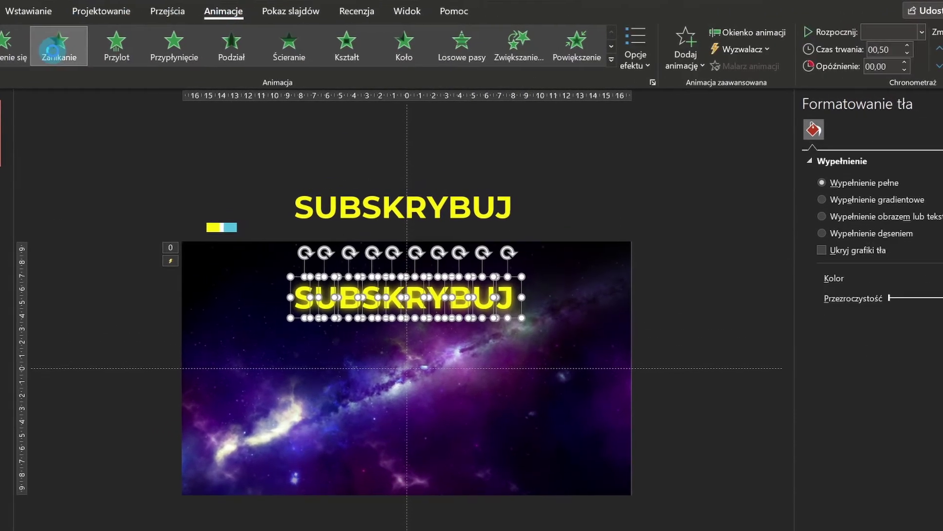
drag(432, 113, 730, 144)
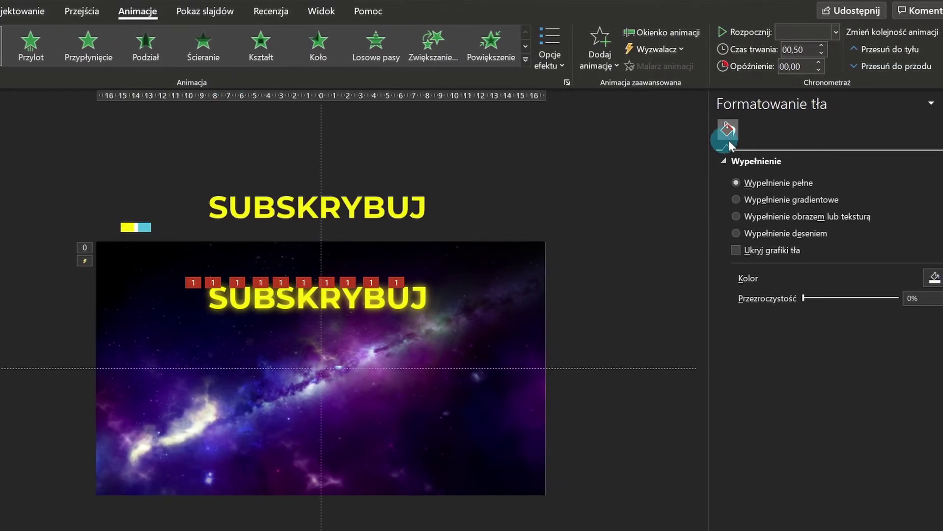
click(835, 32)
click(811, 68)
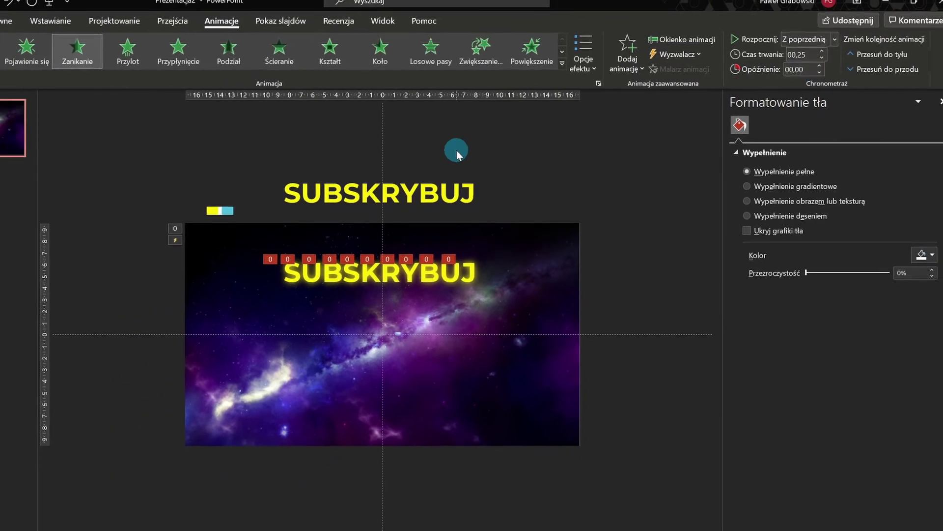
key(F5)
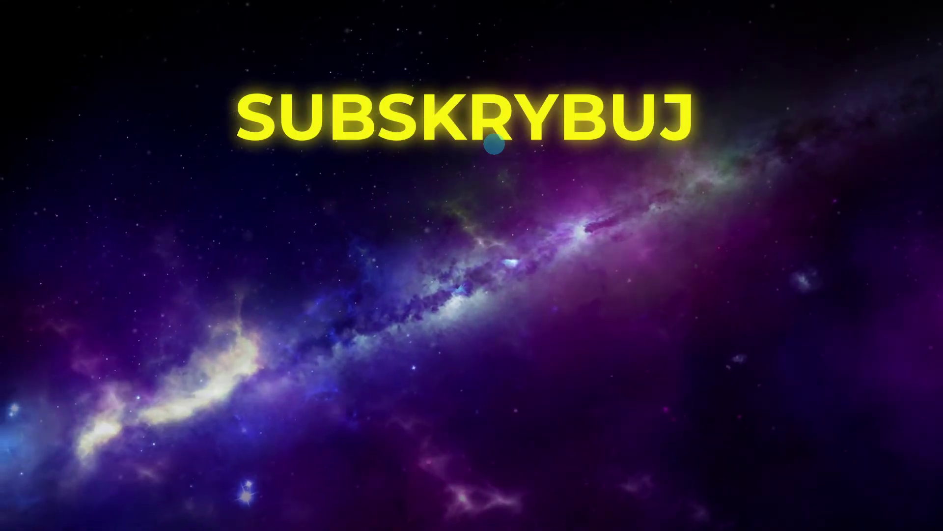
key(Escape)
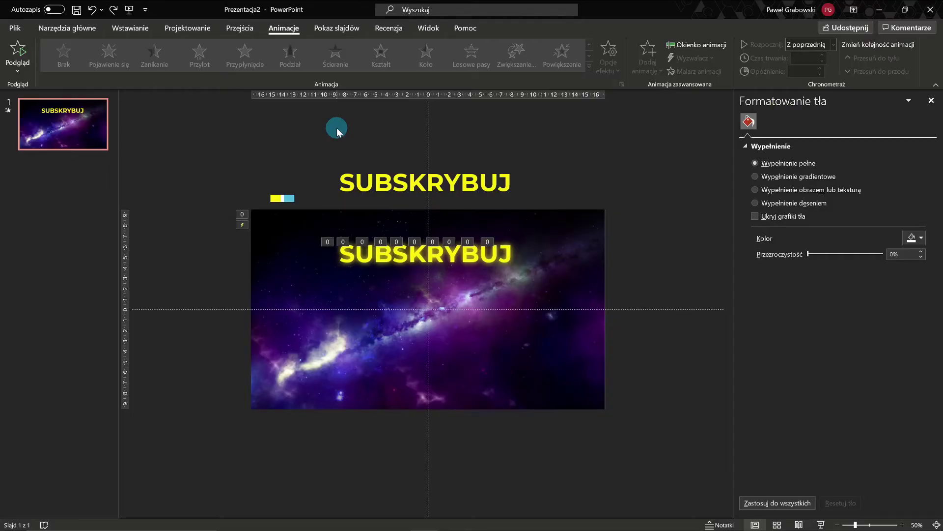
mouse_move(317, 197)
mouse_down()
mouse_move(573, 307)
mouse_move(538, 322)
mouse_up()
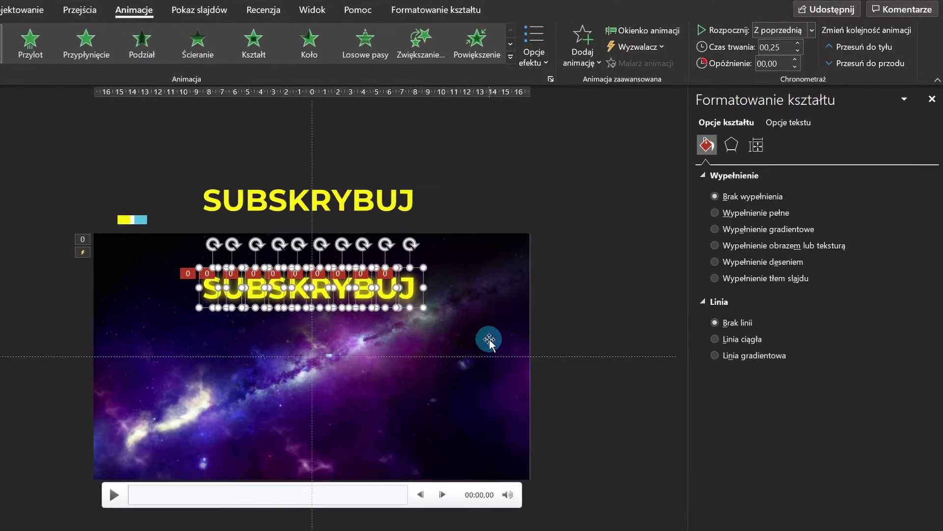
Step: Add a Przezroczystość emphasis to every letter, starting Z poprzednią
click(631, 30)
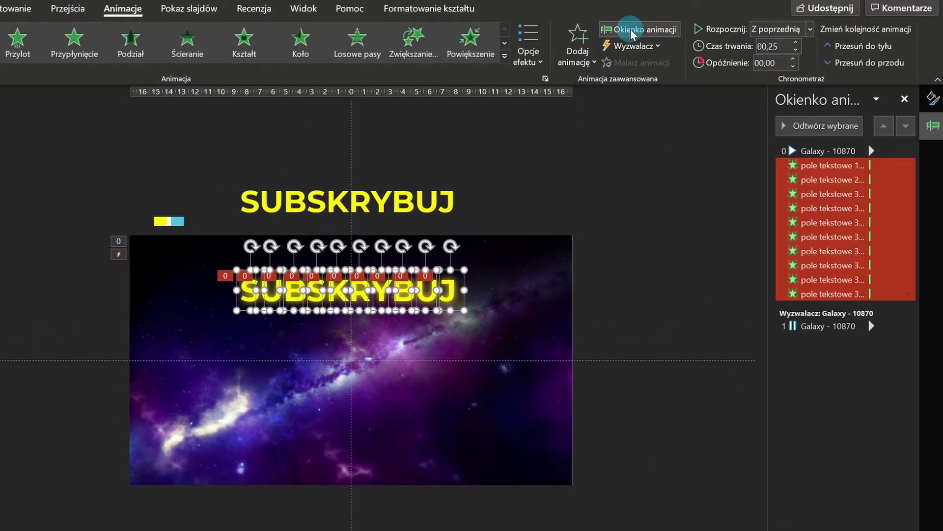
click(576, 55)
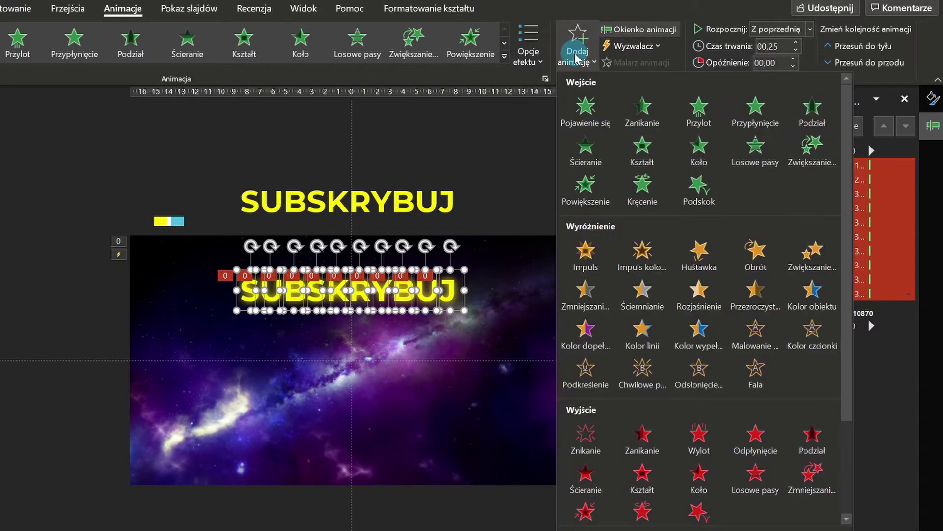
click(761, 300)
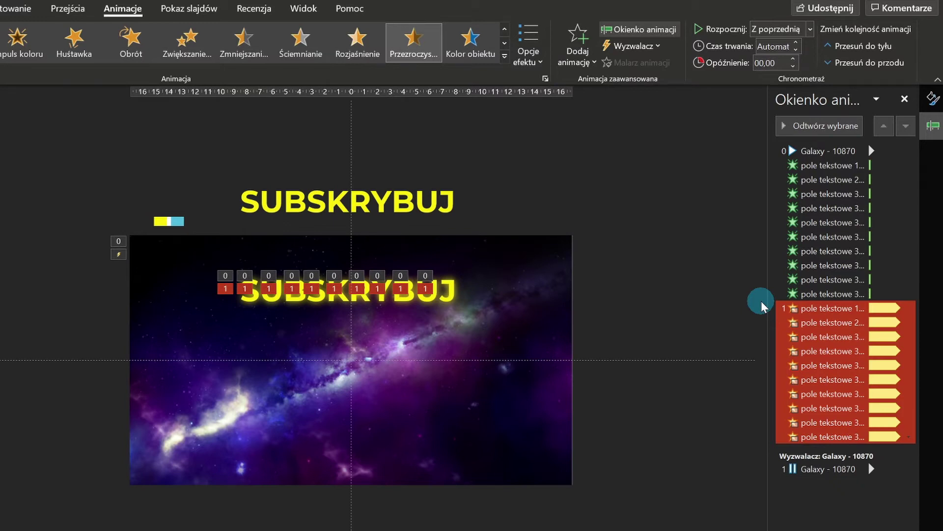
click(800, 29)
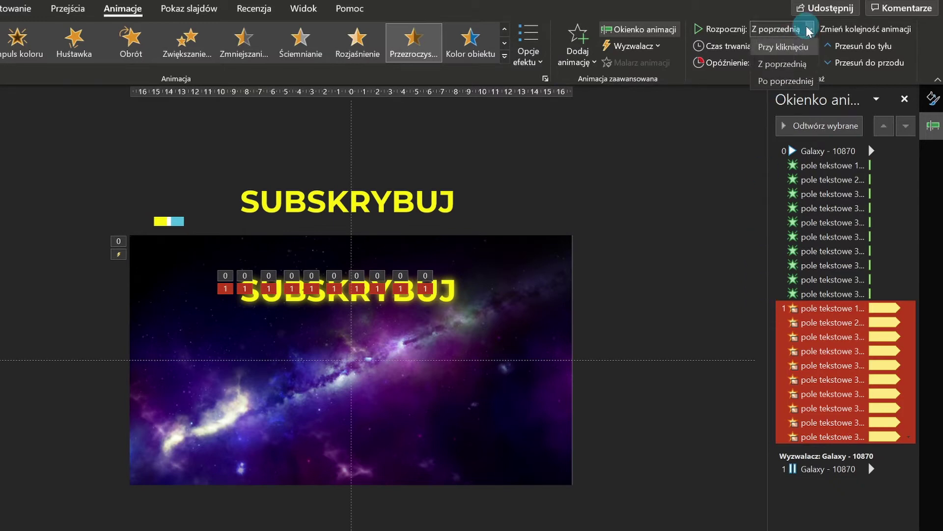
click(789, 65)
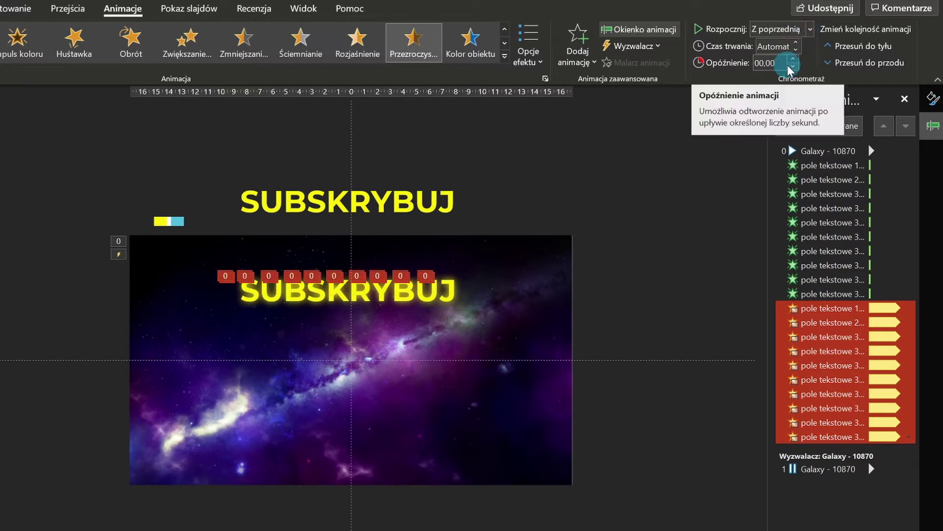
Step: Set all letter animations to last 0.25 seconds and widen the Animation Pane
click(842, 435)
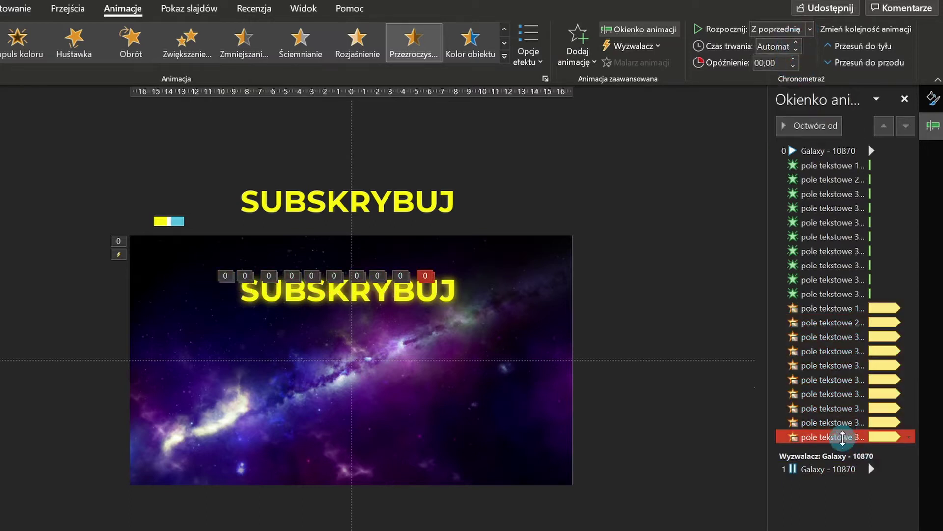
ctrl+click(823, 165)
shift+click(823, 166)
click(796, 43)
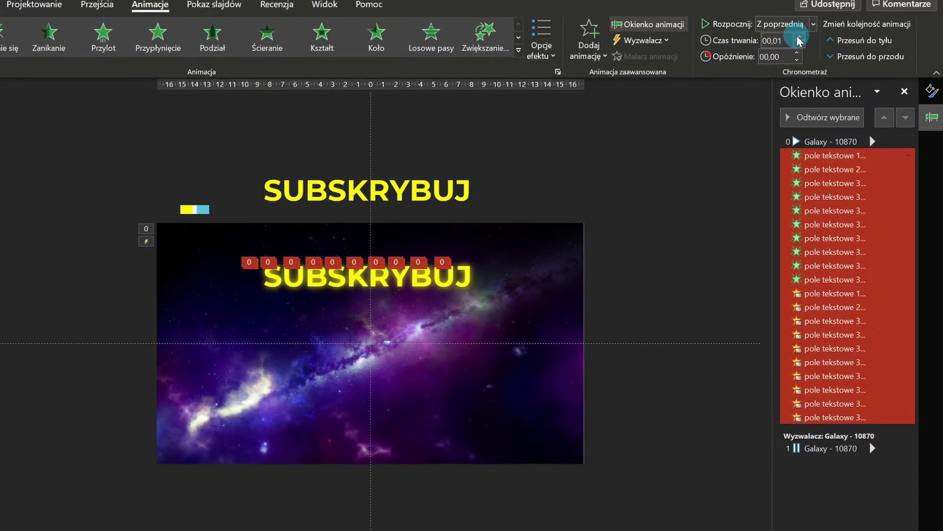
click(800, 41)
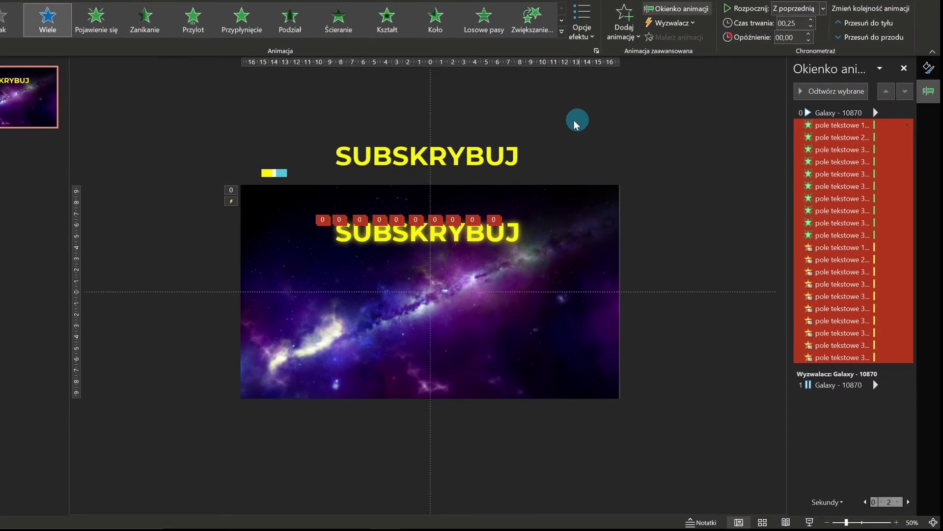
click(563, 122)
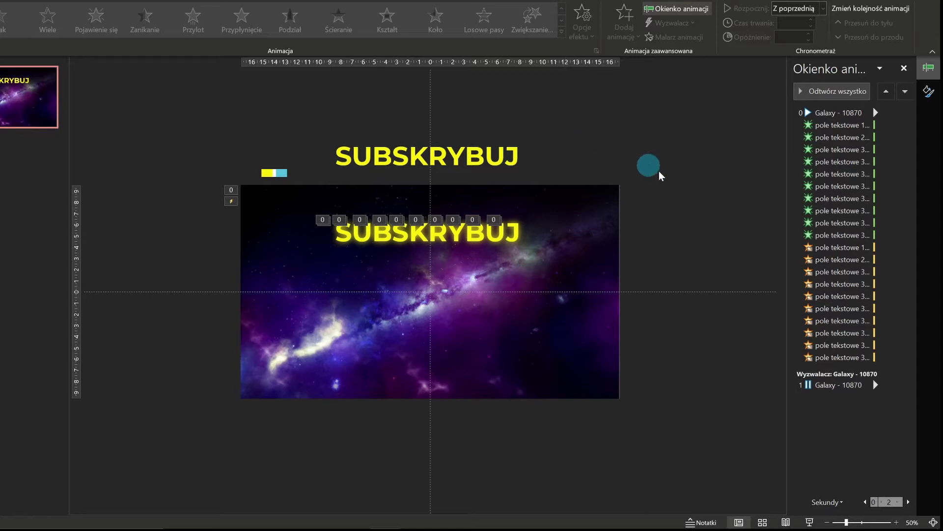
drag(786, 197, 661, 193)
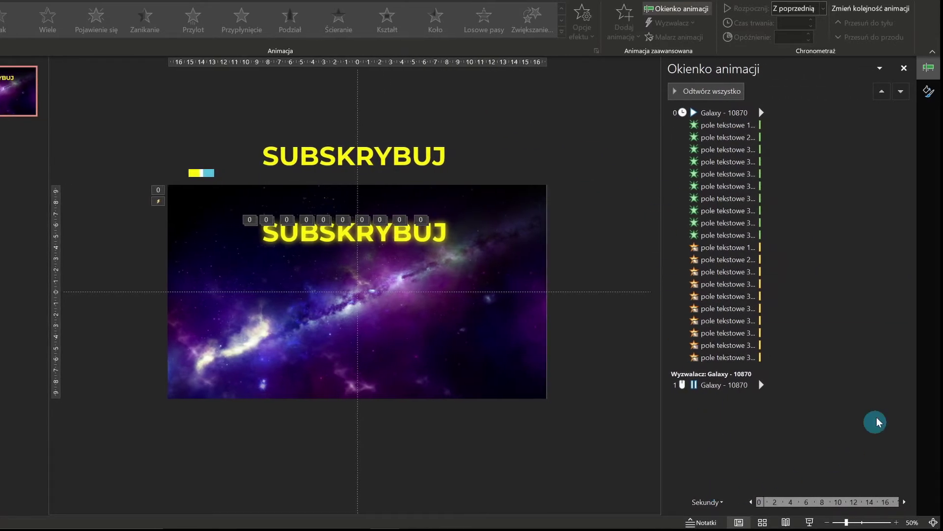
Step: Raise every letter effect's Opóźnienie to 01,25 and preview the slide show
click(742, 506)
click(715, 475)
click(724, 503)
click(716, 479)
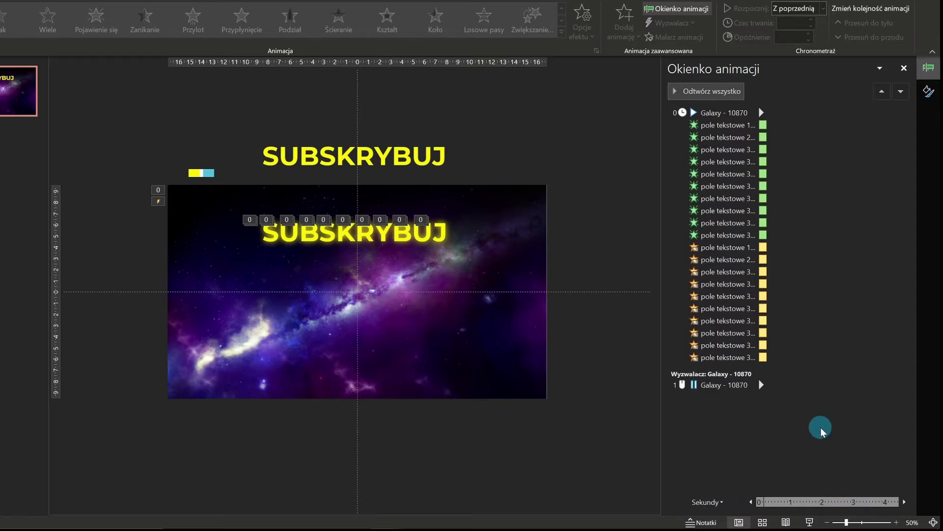
click(740, 357)
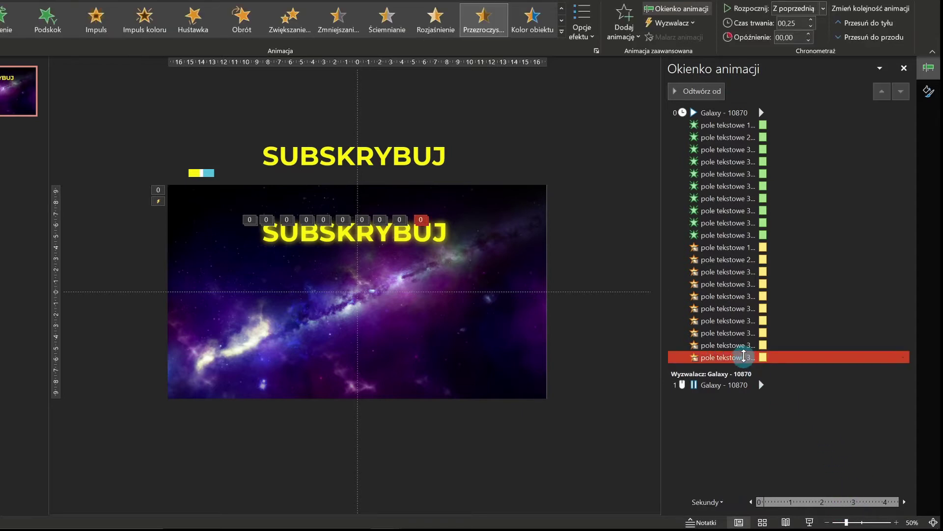
shift+click(708, 125)
click(808, 35)
click(808, 34)
click(808, 34)
click(808, 34)
click(808, 35)
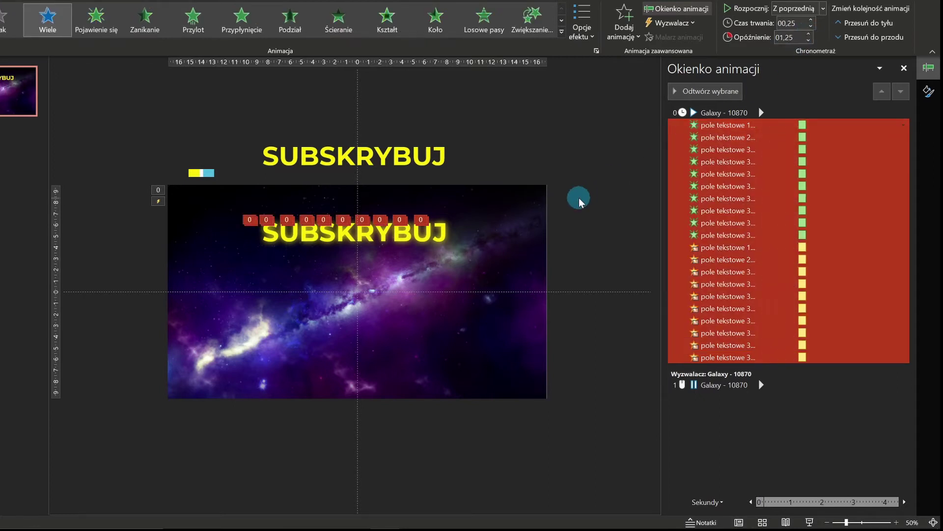
key(F5)
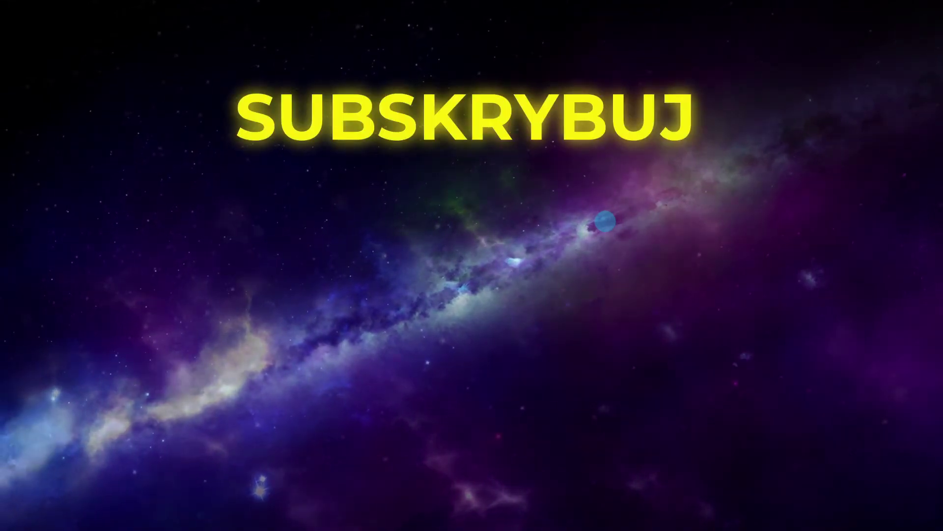
key(Escape)
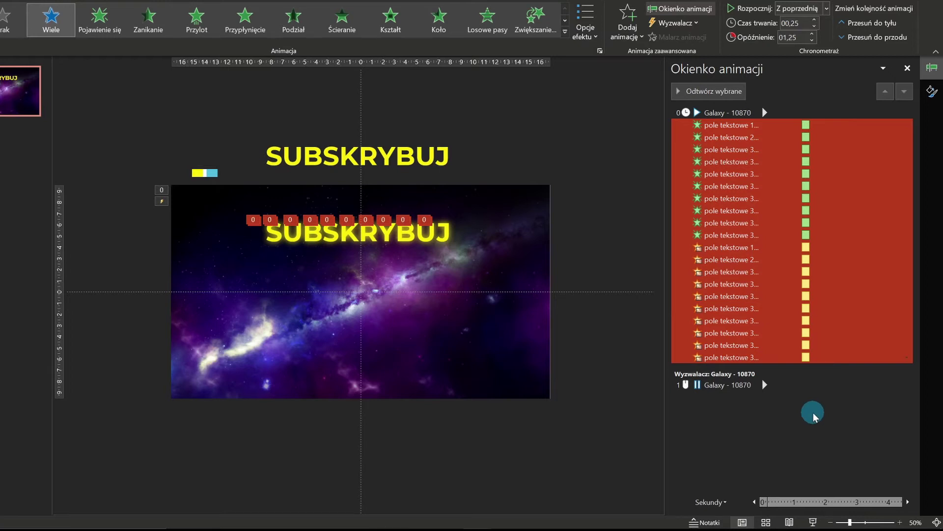
Step: Reorder the Animation Pane so each letter's transparency effect follows its entrance
click(710, 502)
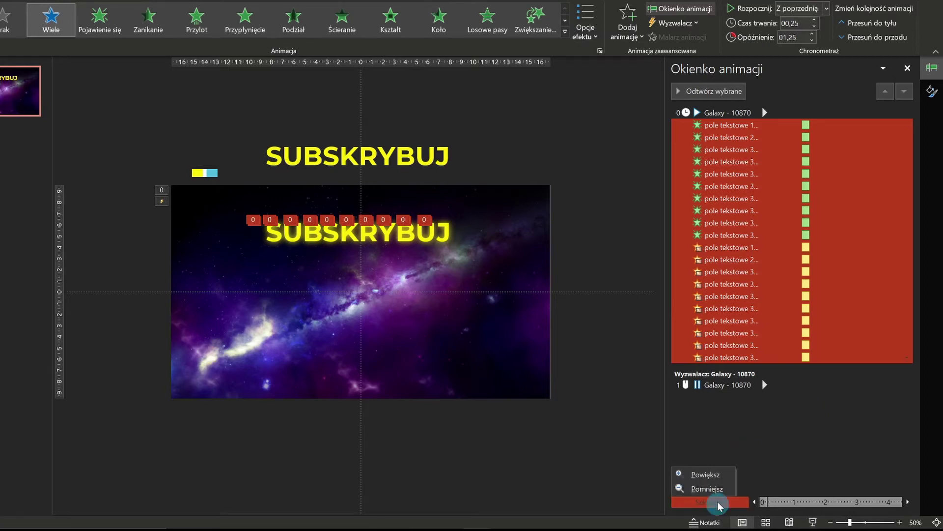
click(697, 474)
click(908, 501)
click(908, 502)
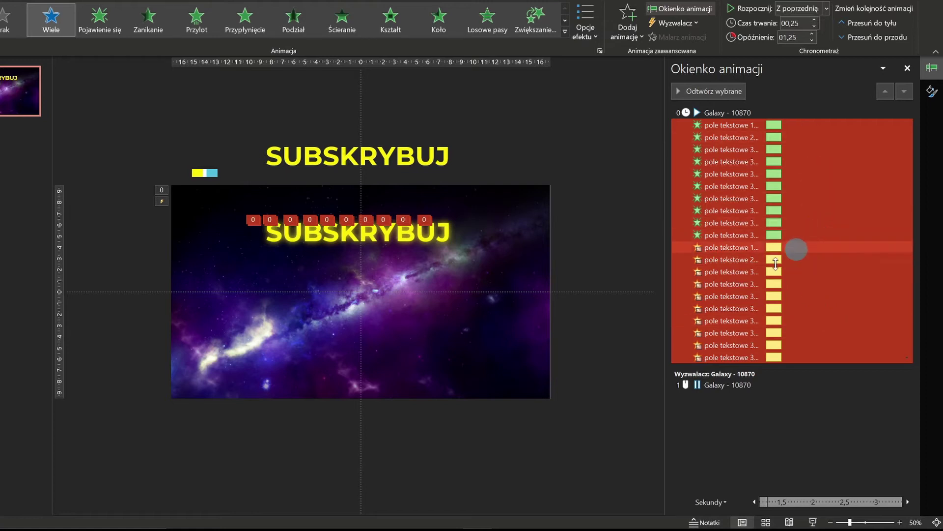
mouse_move(724, 247)
mouse_down()
mouse_move(734, 142)
mouse_move(737, 238)
mouse_move(735, 152)
mouse_up()
mouse_move(723, 272)
mouse_down()
mouse_move(727, 185)
mouse_move(716, 253)
mouse_up()
drag(716, 305, 716, 337)
click(640, 313)
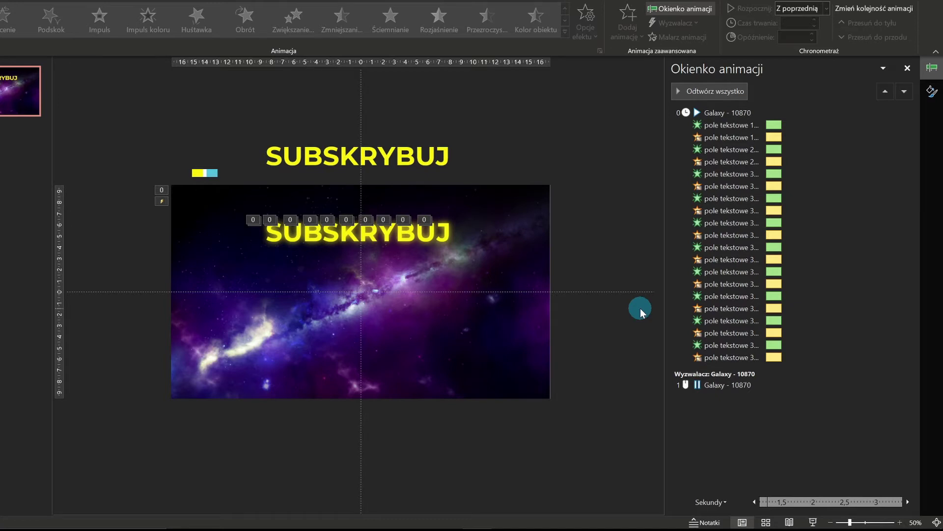
Step: Shift the first letter's transparency effect later on the timeline and preview it
click(719, 210)
click(772, 138)
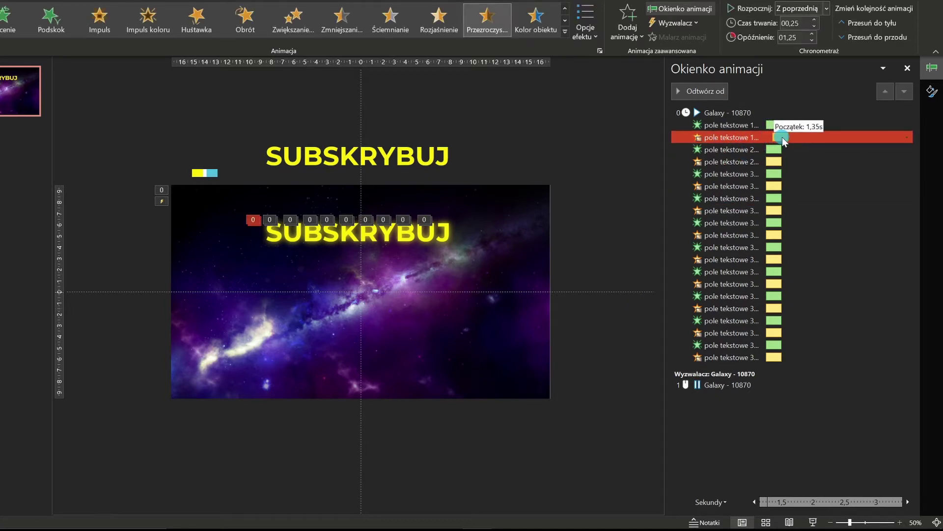
drag(774, 162, 793, 161)
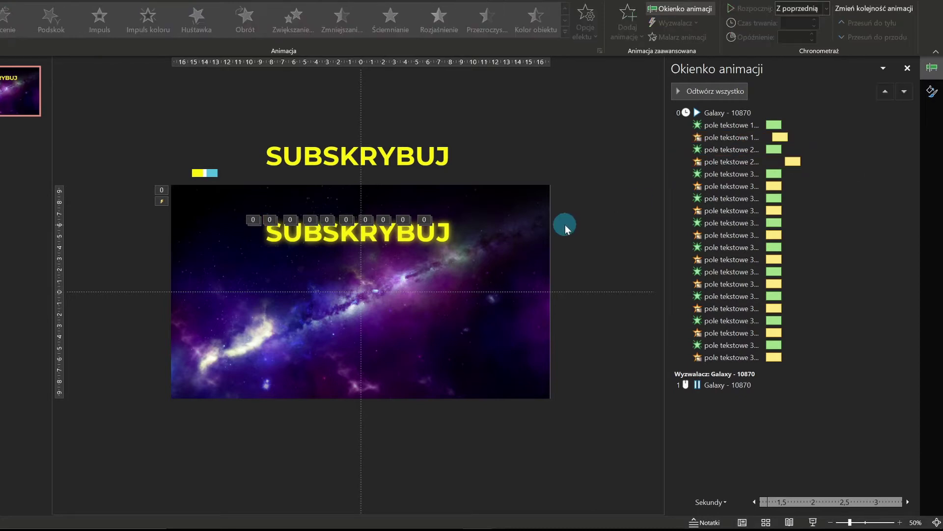
key(F5)
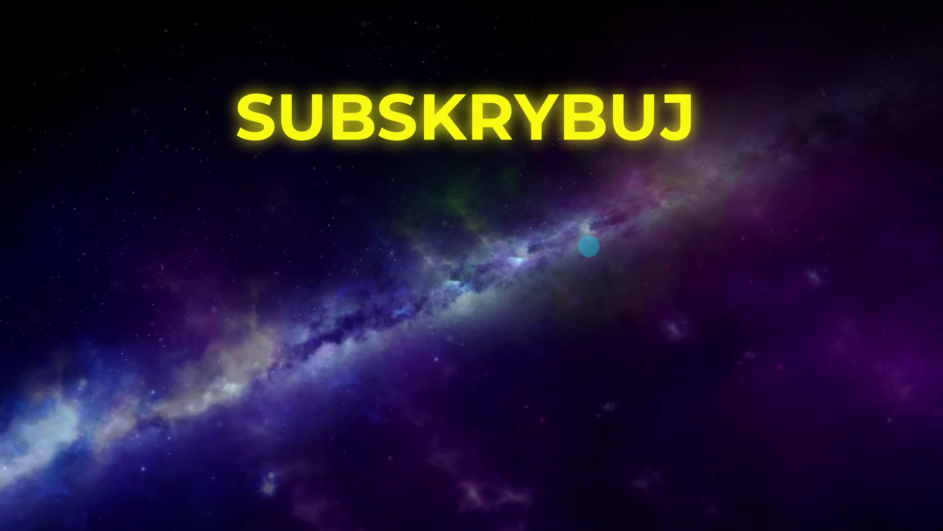
key(Escape)
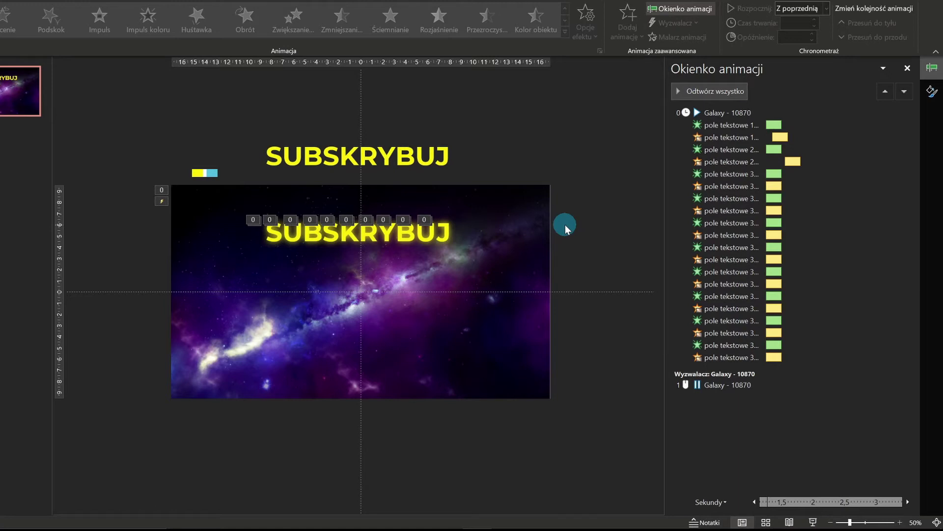
Step: Stagger the remaining letters' animation start times so they appear in random order
drag(780, 137, 786, 137)
ctrl+click(795, 163)
mouse_move(774, 186)
mouse_down()
mouse_move(827, 187)
mouse_move(788, 174)
mouse_move(777, 149)
mouse_move(785, 126)
mouse_up()
ctrl+click(773, 126)
click(775, 198)
mouse_move(776, 210)
mouse_down()
mouse_move(786, 206)
mouse_move(807, 235)
mouse_move(790, 247)
mouse_up()
mouse_move(781, 259)
mouse_down()
mouse_move(780, 284)
mouse_move(796, 296)
mouse_move(790, 308)
mouse_move(806, 307)
mouse_move(793, 320)
mouse_move(817, 333)
mouse_up()
drag(774, 357, 802, 358)
drag(779, 248, 852, 260)
click(611, 205)
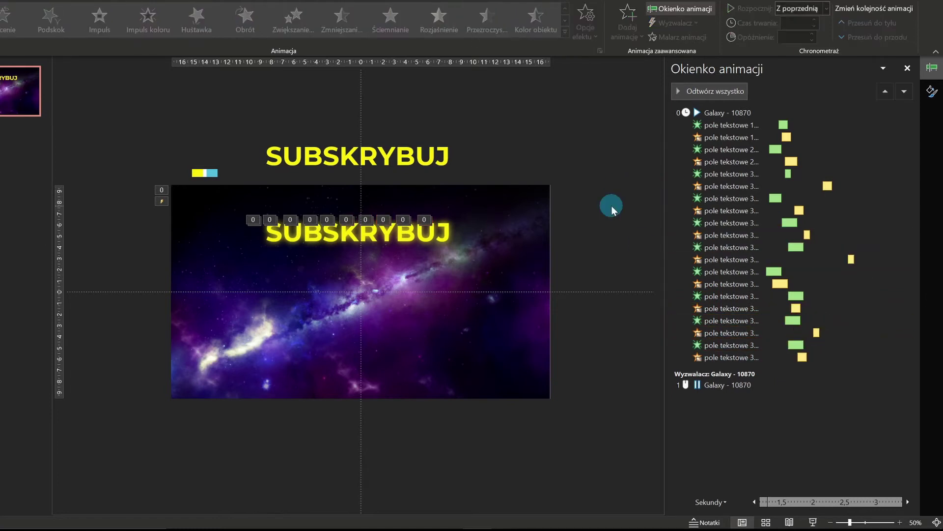
key(F5)
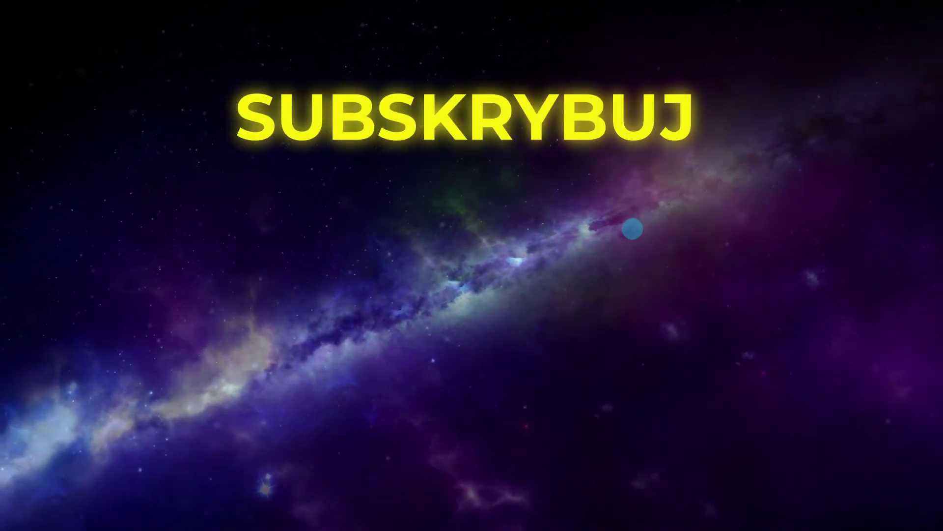
key(Escape)
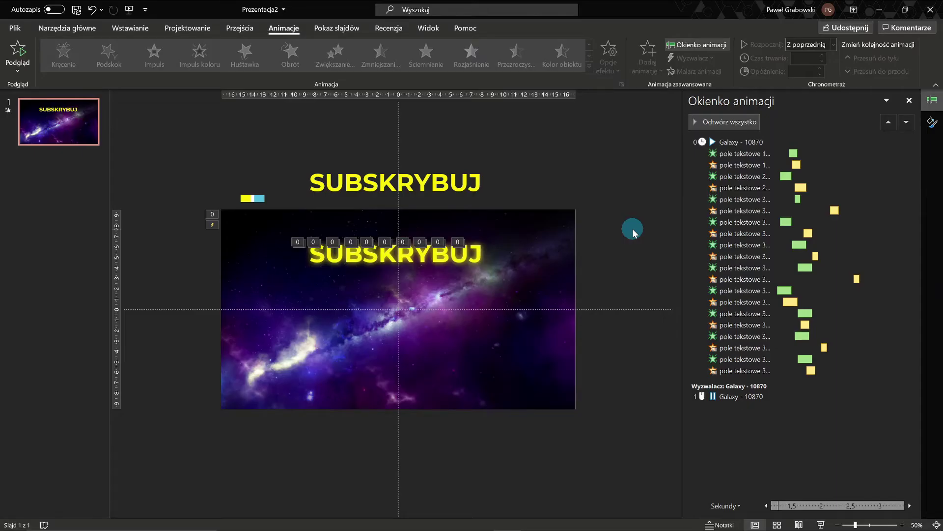
Step: Select all SUBSKRYBUJ letter boxes and undo their accidental shift
drag(632, 228, 257, 274)
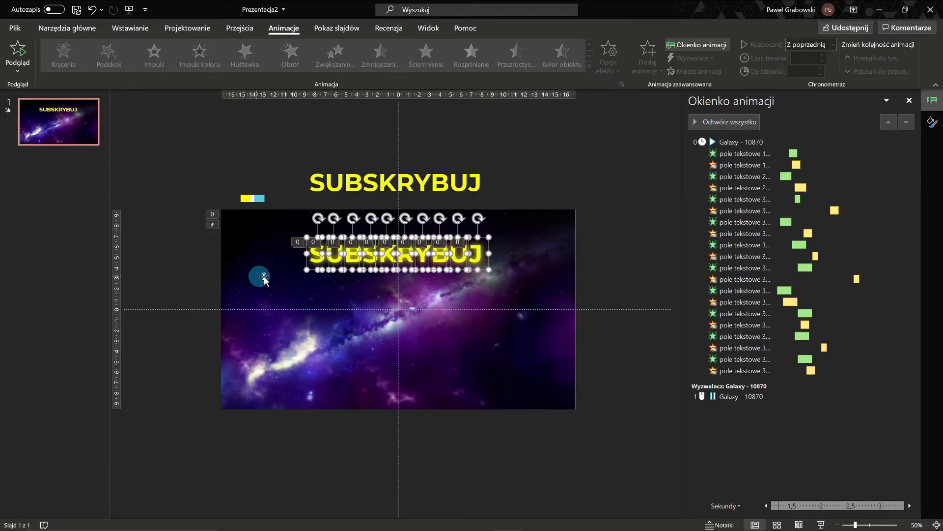
key(ctrl+z)
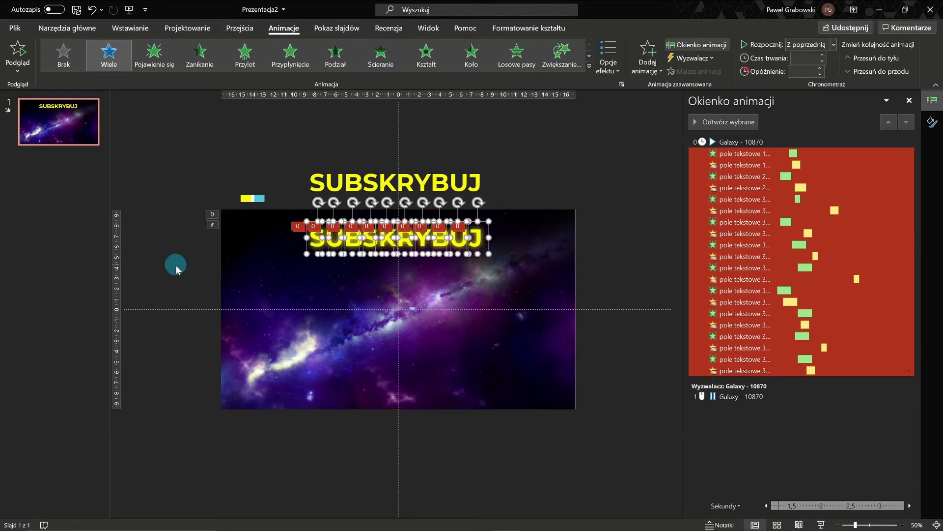
click(186, 276)
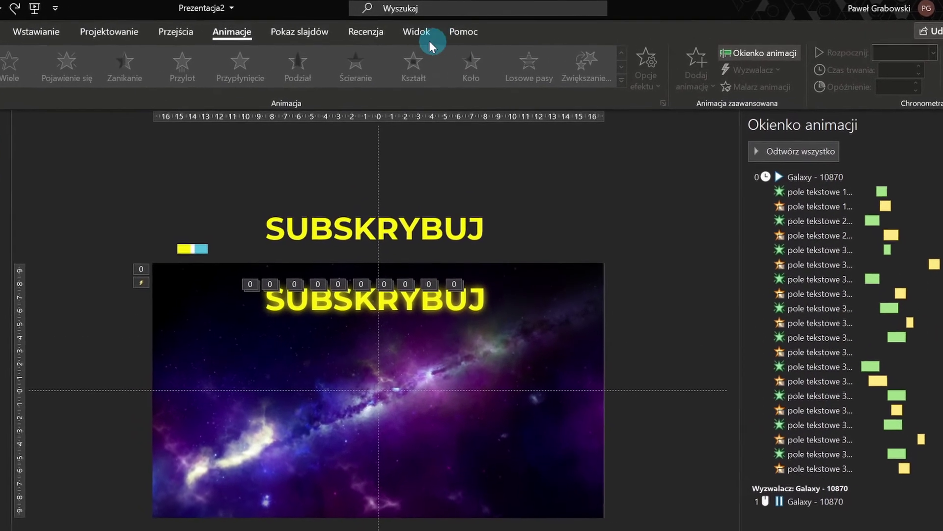
Step: Add two vertical guides at the slide's left and right margins
click(423, 34)
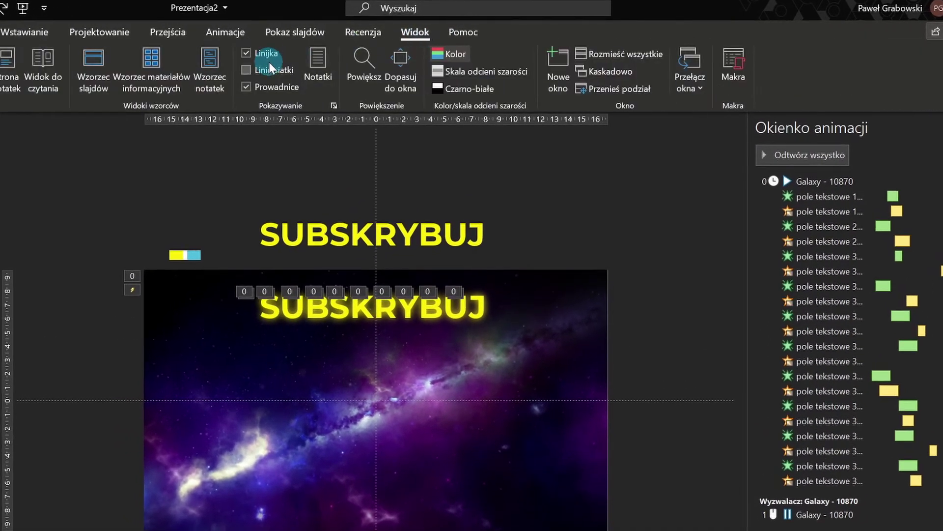
right_click(136, 195)
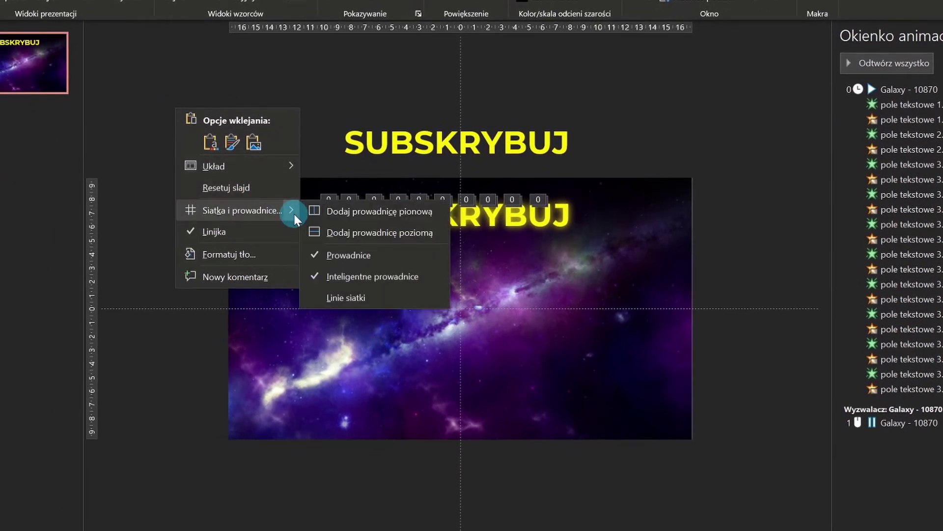
click(329, 208)
drag(461, 173, 795, 94)
drag(467, 126, 138, 130)
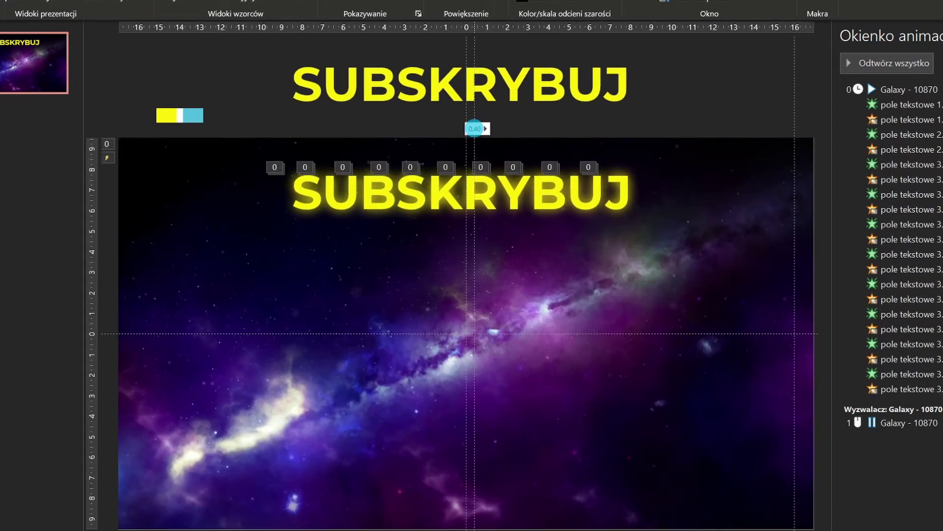
Step: Add two horizontal guides, one above centre at 7.00 and one below centre
right_click(246, 75)
mouse_move(310, 176)
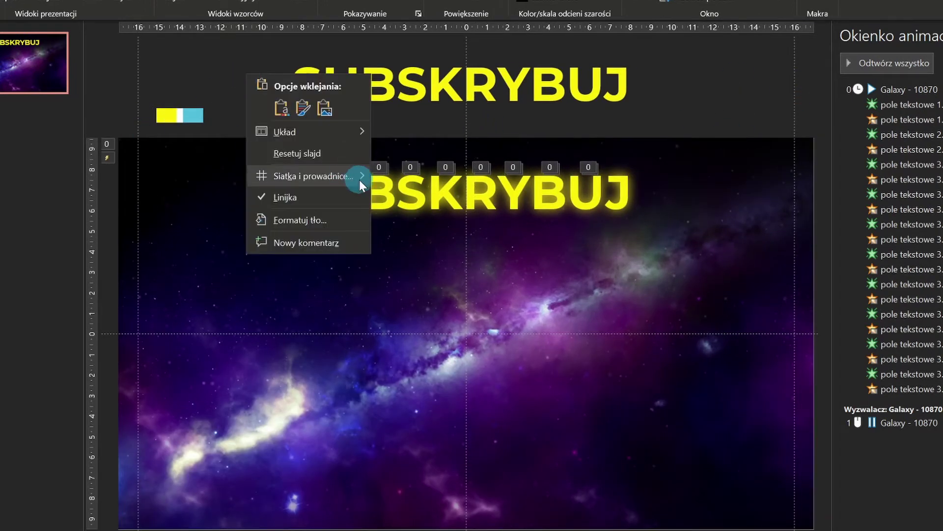
click(439, 198)
right_click(246, 75)
click(393, 202)
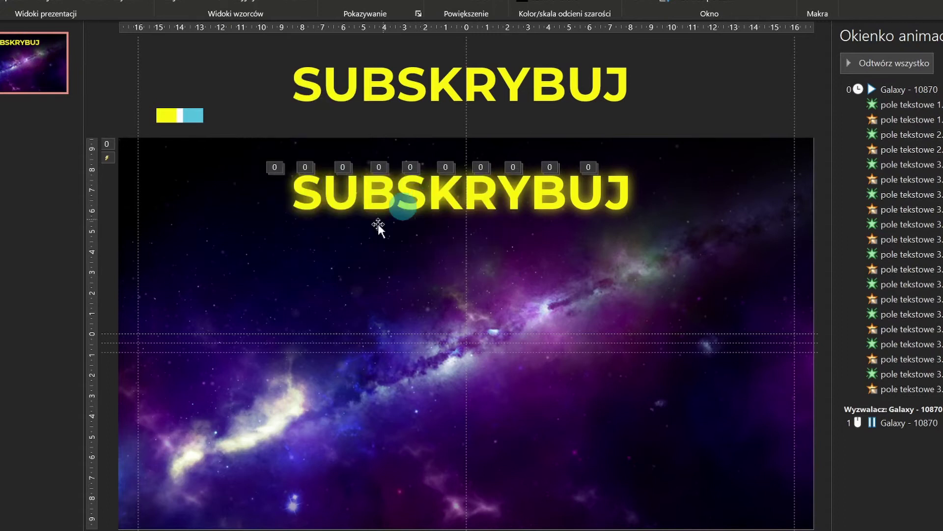
drag(112, 342, 112, 190)
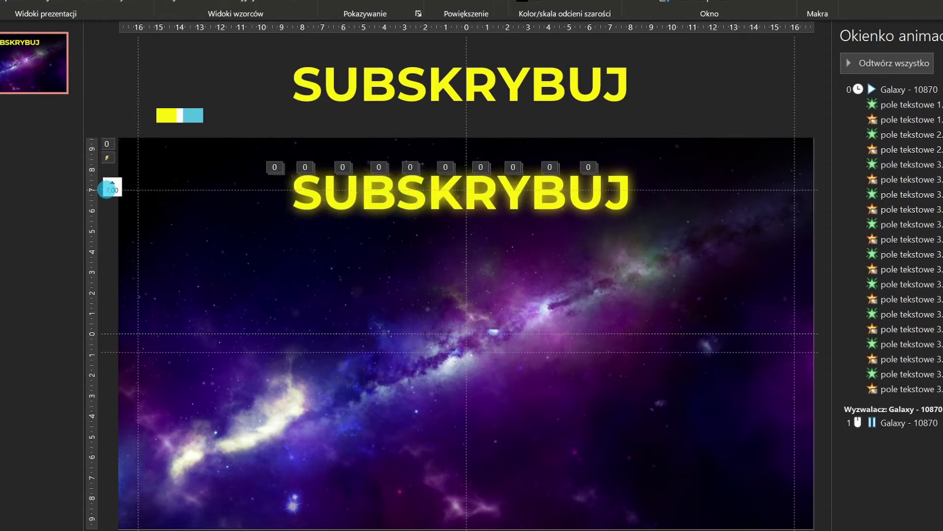
mouse_move(112, 352)
mouse_down()
mouse_move(113, 488)
mouse_move(114, 468)
mouse_up()
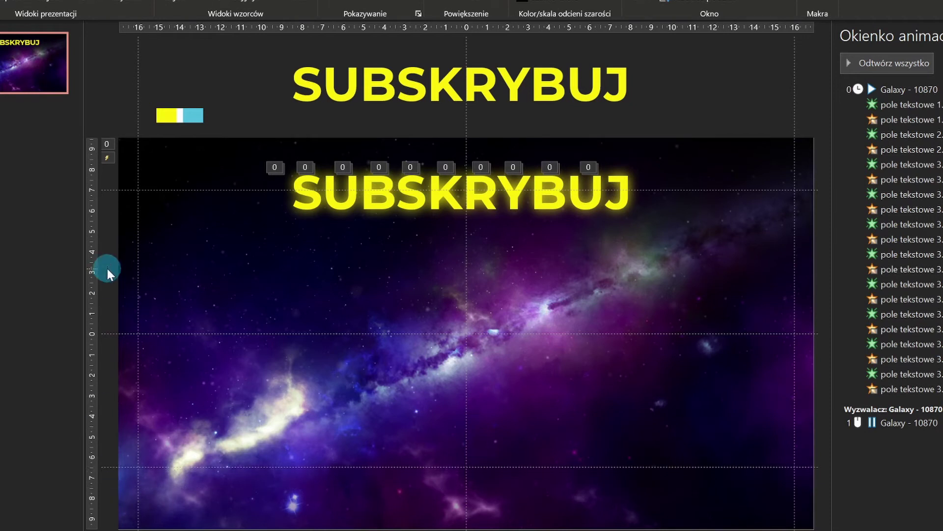
scroll(110, 267, down, 1)
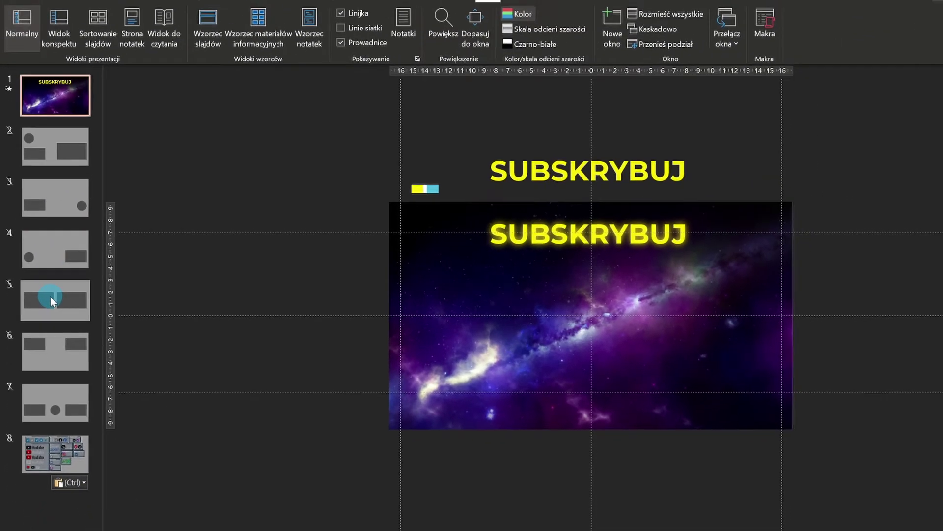
Step: Copy both grey rectangles from slide 5 onto the galaxy slide and nudge them lower
click(45, 295)
click(442, 284)
shift+click(592, 289)
key(ctrl+c)
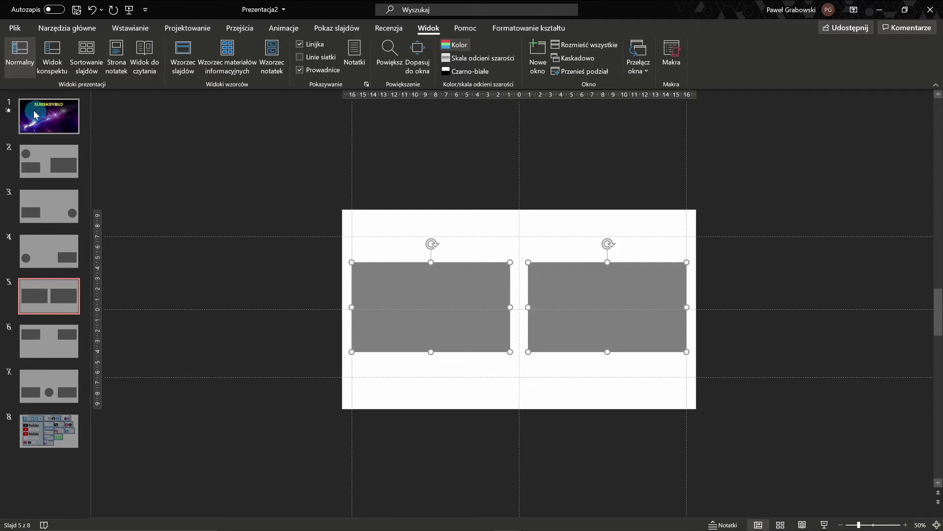
click(49, 116)
key(ctrl+v)
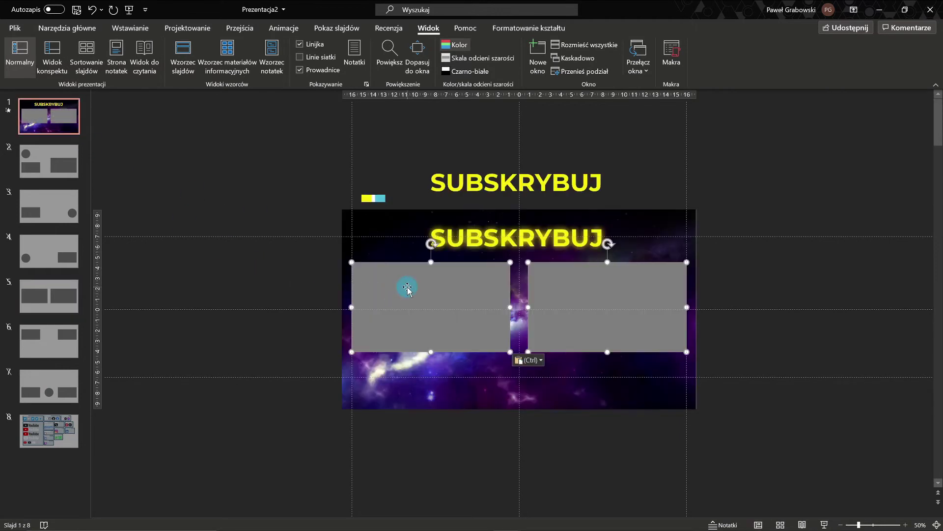
drag(408, 288, 410, 302)
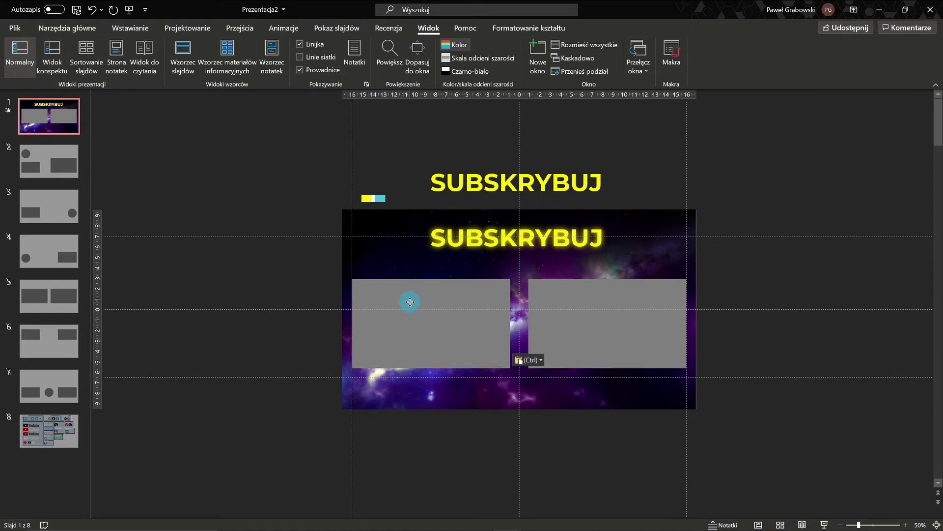
click(305, 284)
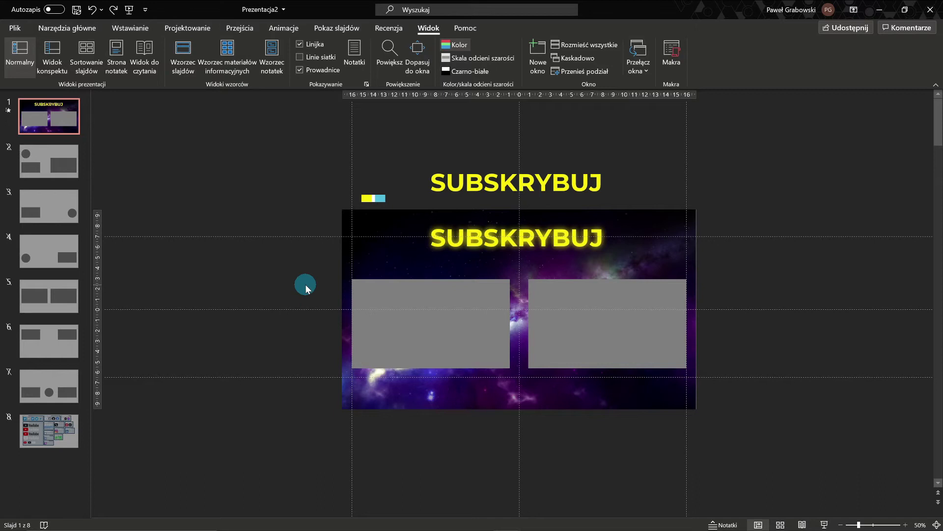
right_click(406, 291)
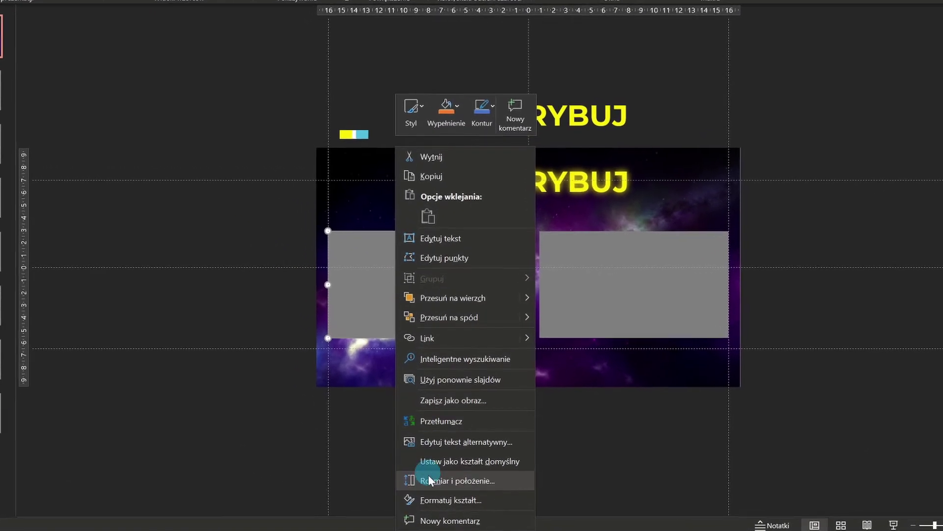
Step: Fill the left box solid black and give it a cyan (#52BEDC) shadow
click(432, 499)
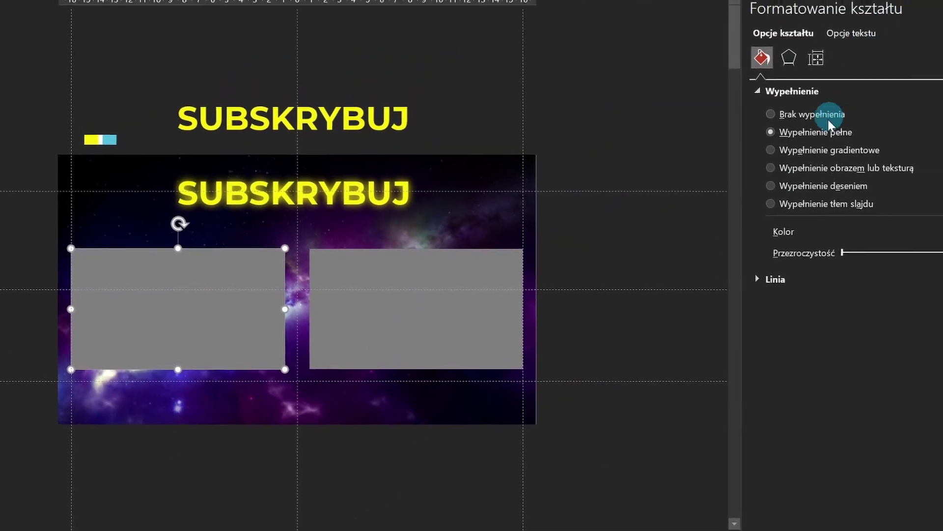
click(929, 267)
click(858, 305)
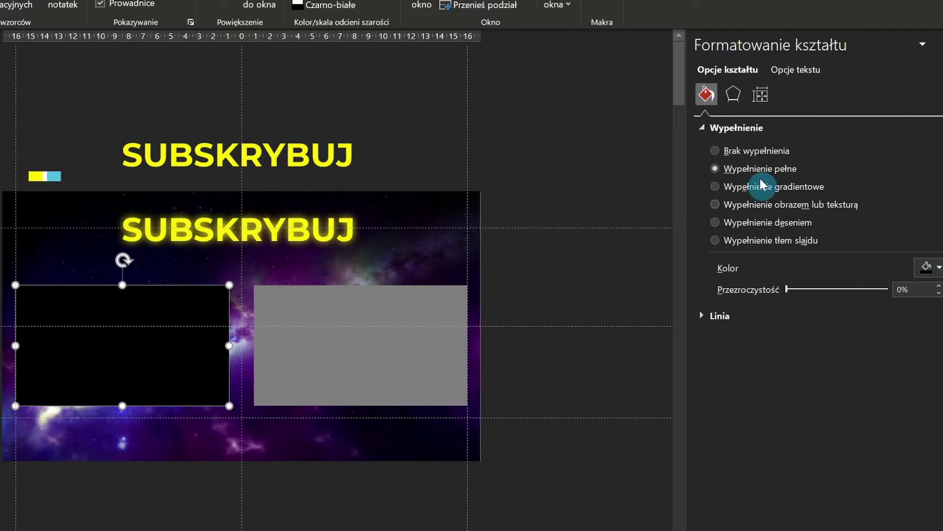
click(732, 97)
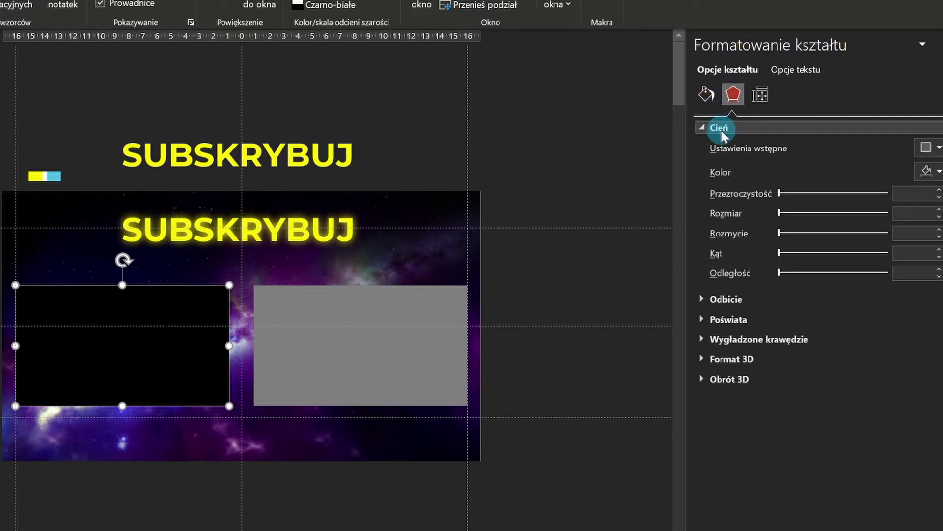
click(932, 171)
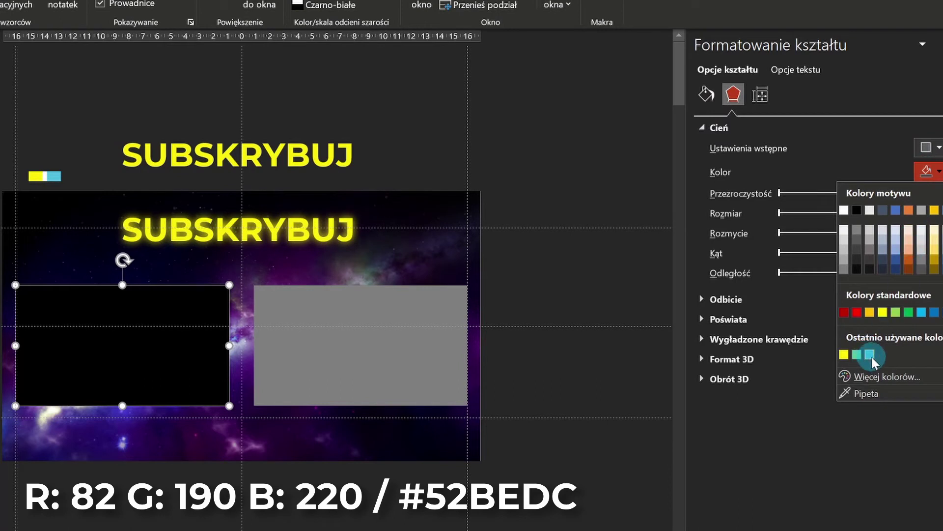
click(870, 355)
Step: Set the shadow to size 107%, blur 30 pt, angle 0° and distance 0
click(901, 214)
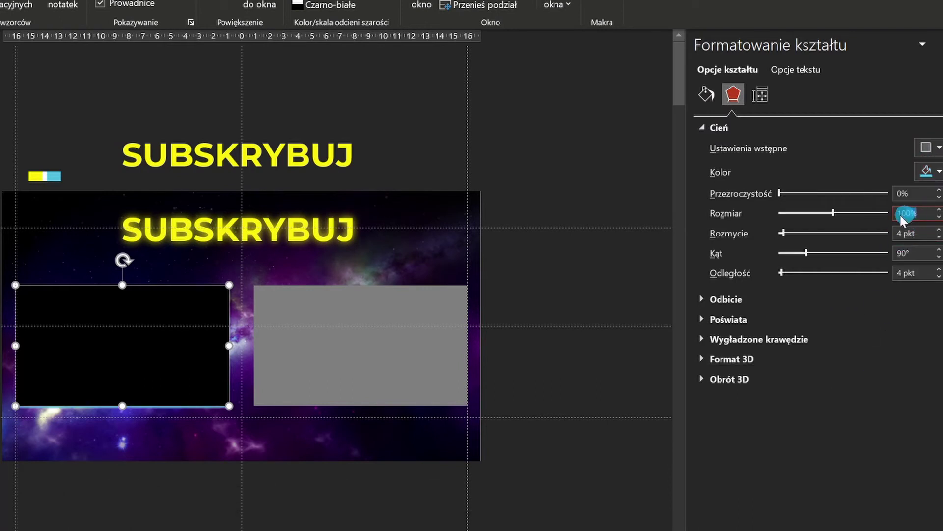
text(107)
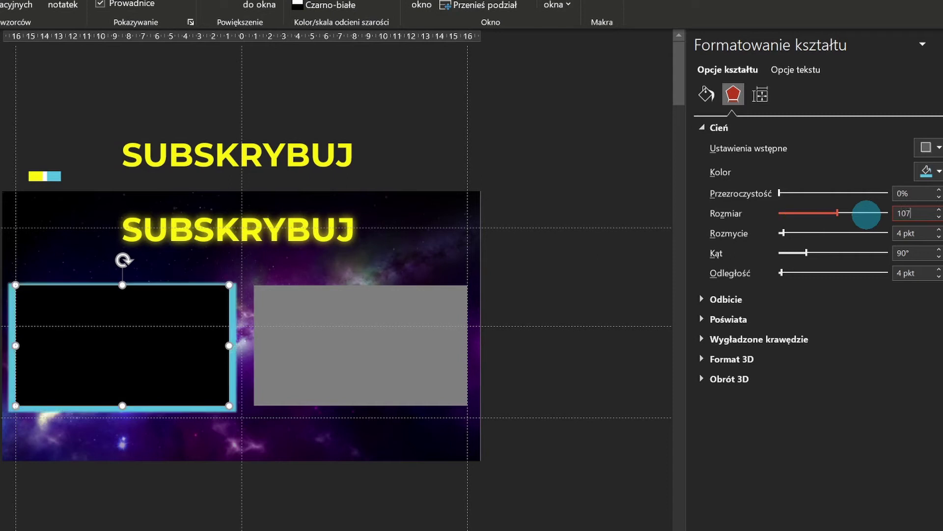
key(Tab)
text(30)
key(Tab)
key(Tab)
text(0)
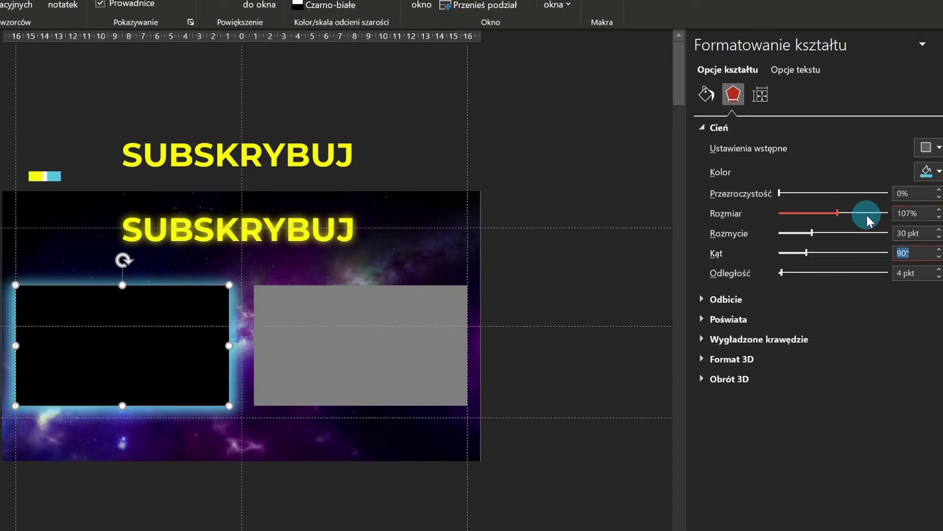
key(Tab)
key(Tab)
text(0)
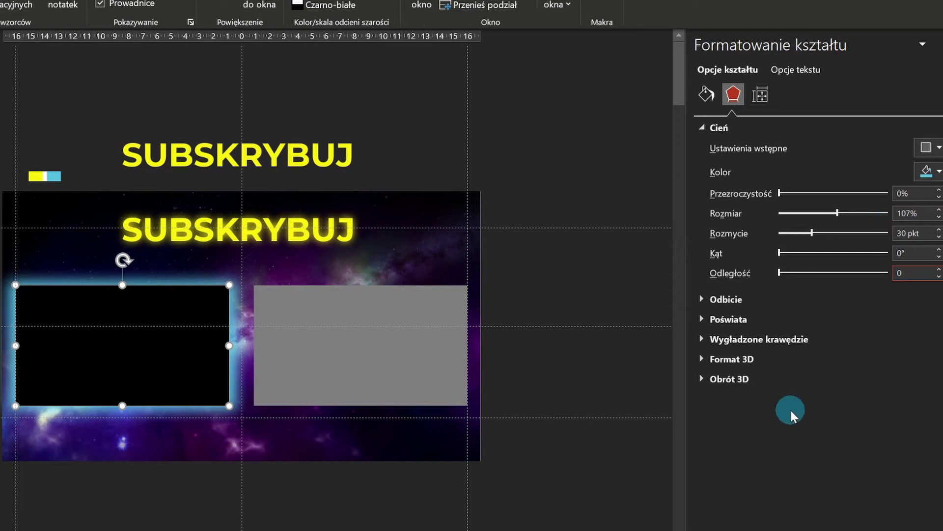
click(720, 319)
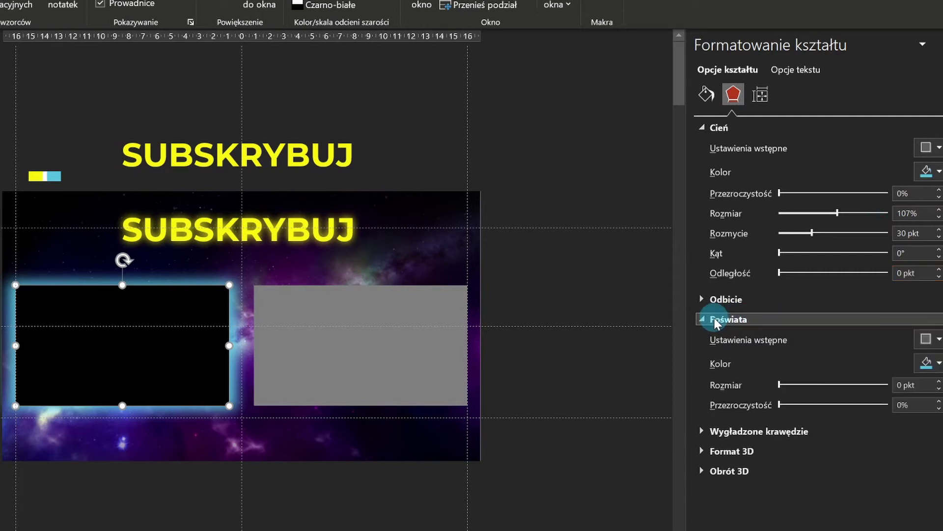
click(715, 318)
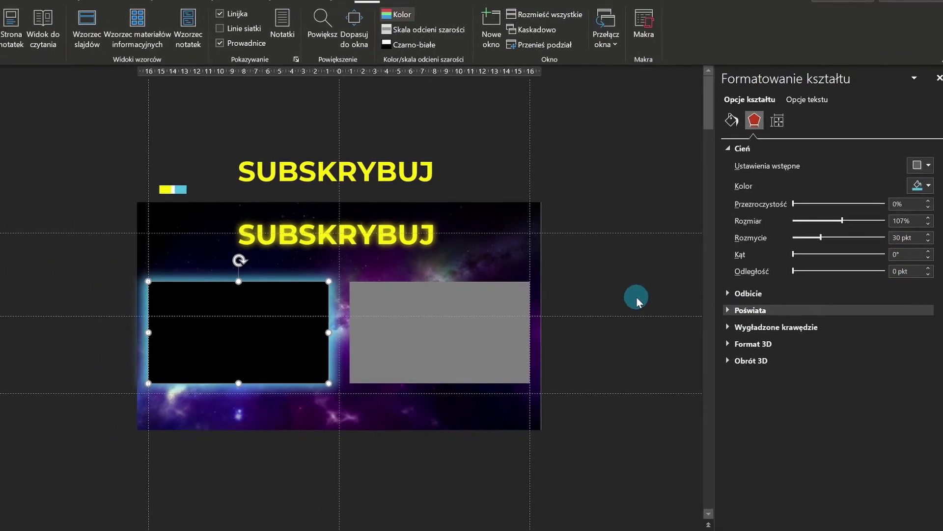
click(601, 299)
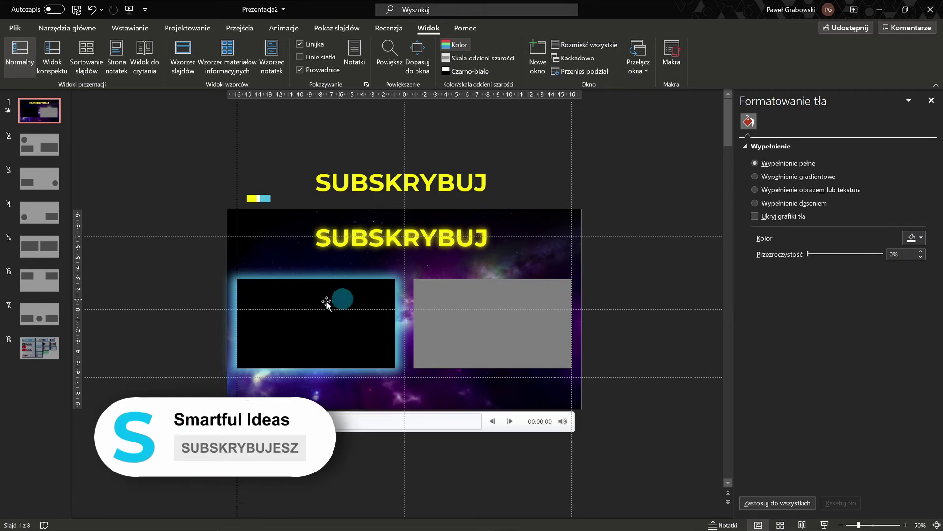
Step: Copy the left box's black fill and cyan glow to the right box with Format Painter, then select both boxes
click(281, 293)
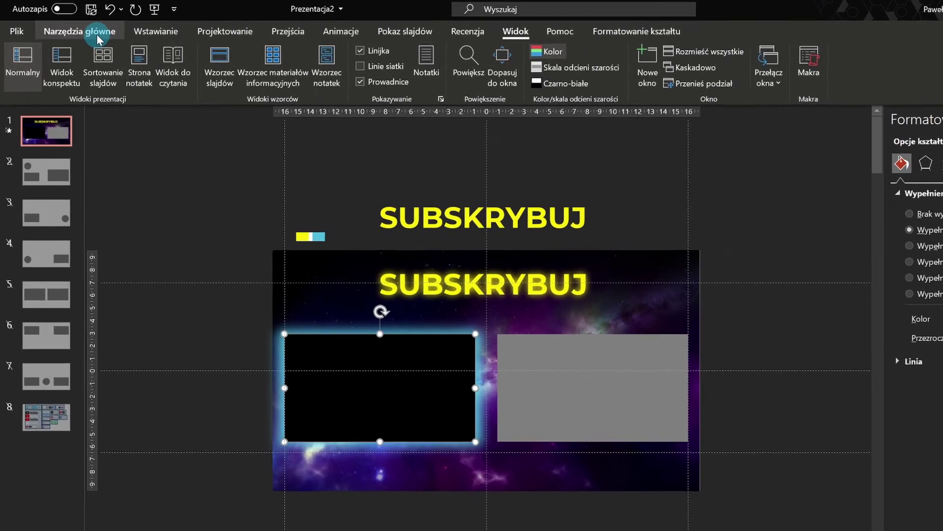
click(69, 29)
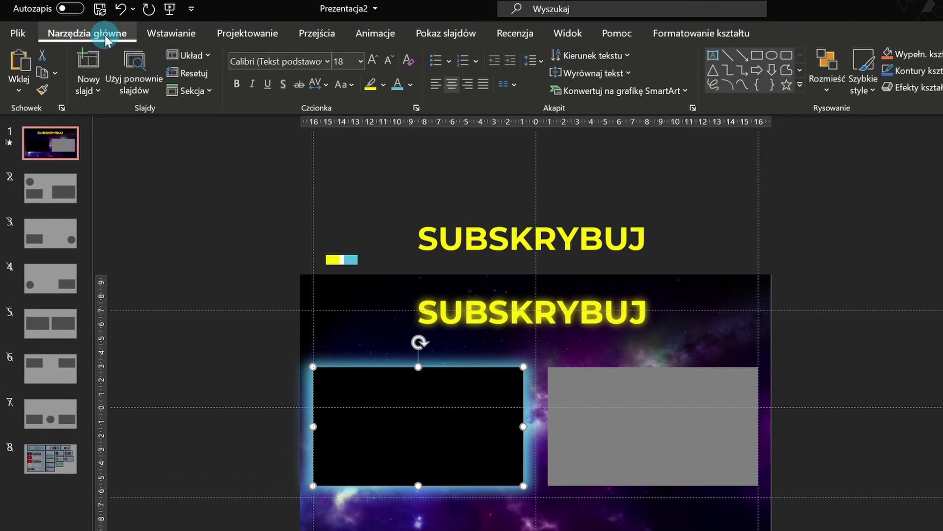
click(43, 89)
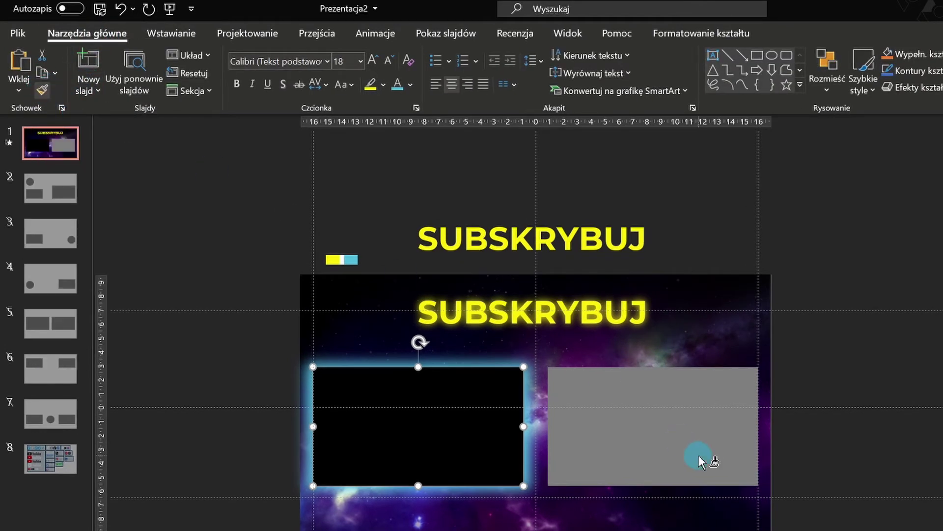
click(659, 391)
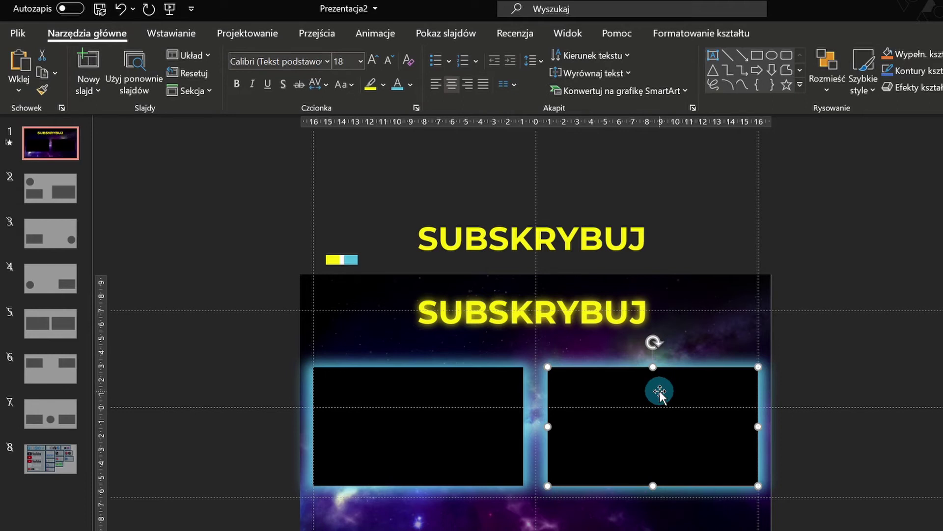
shift+click(447, 383)
click(375, 34)
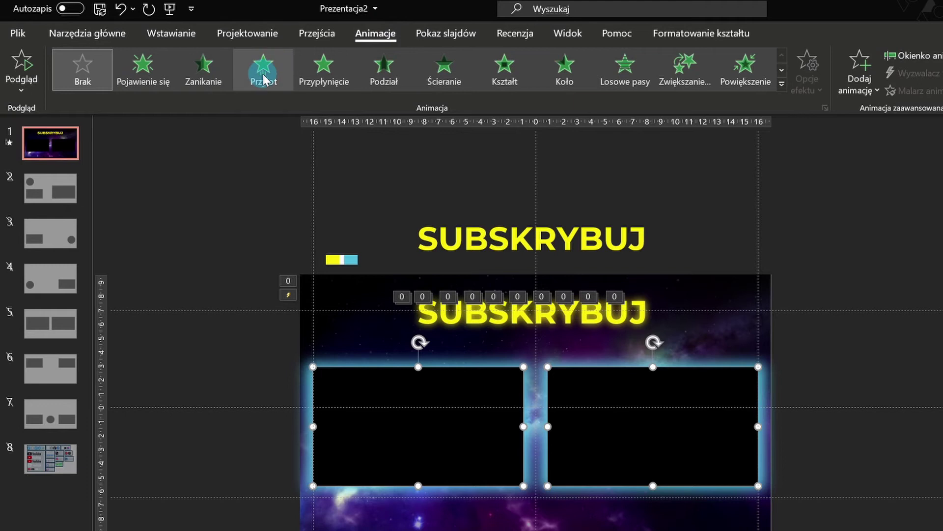
Step: Apply Przylot to both boxes, starting Z poprzednią with a 2.5-second delay
click(263, 75)
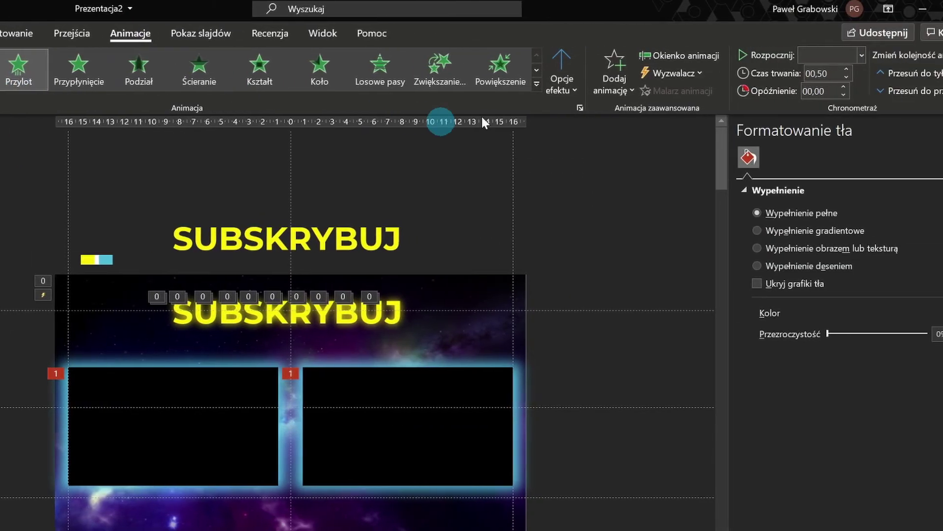
click(618, 55)
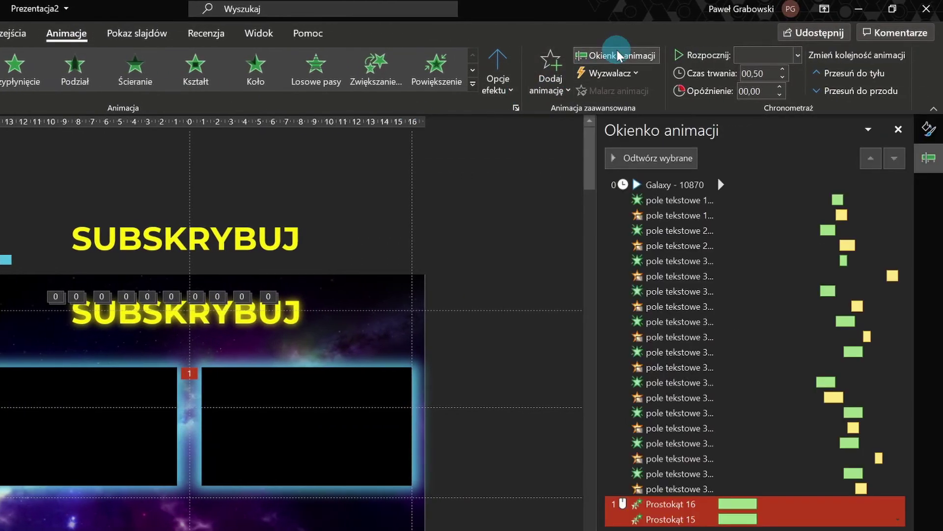
click(795, 54)
click(779, 90)
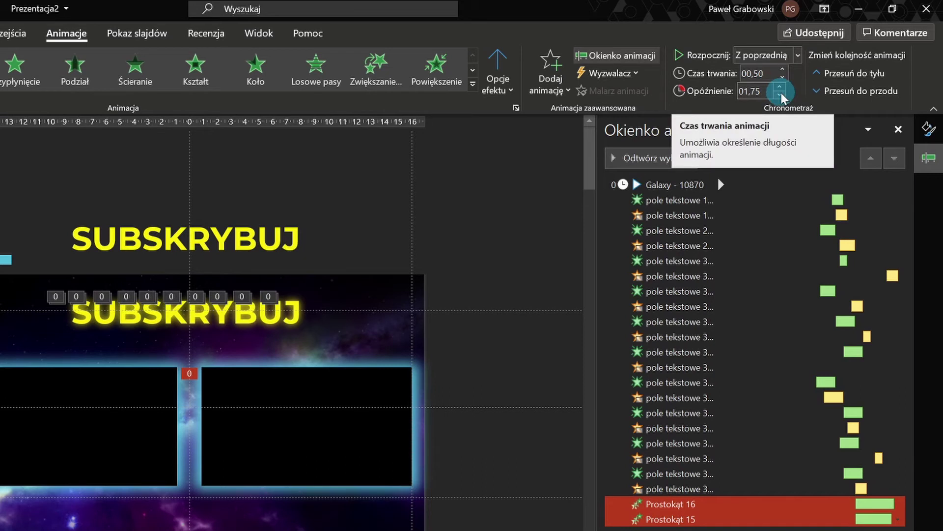
click(780, 88)
click(780, 87)
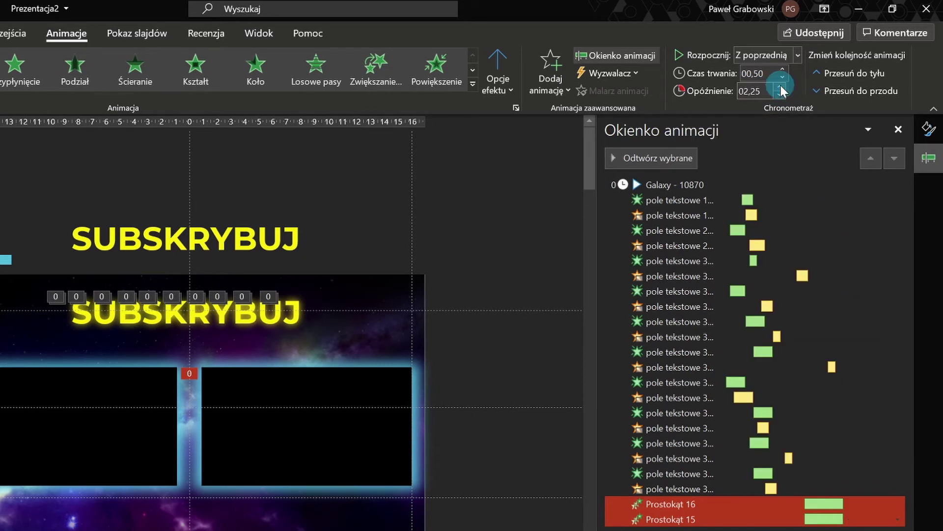
click(780, 87)
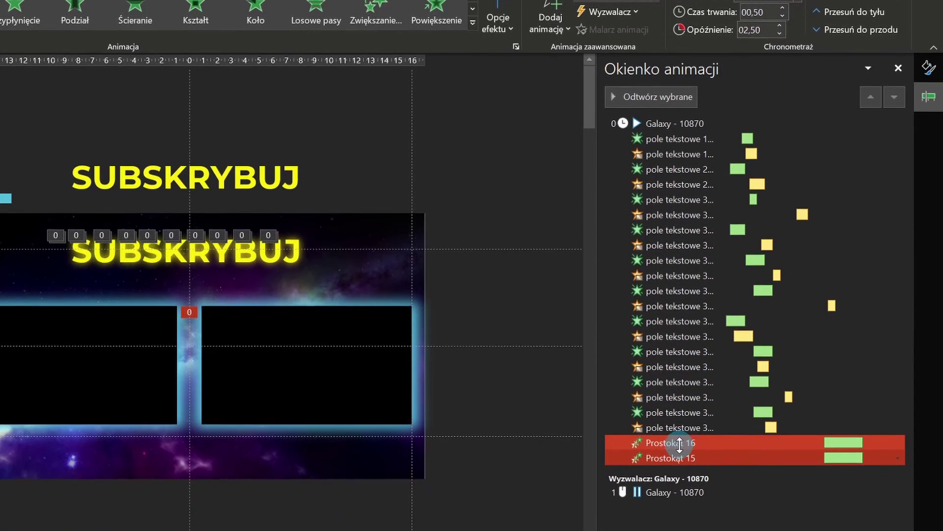
Step: Set the boxes' Przylot effect options to a 0.5 s Łagodne zakończenie
right_click(679, 443)
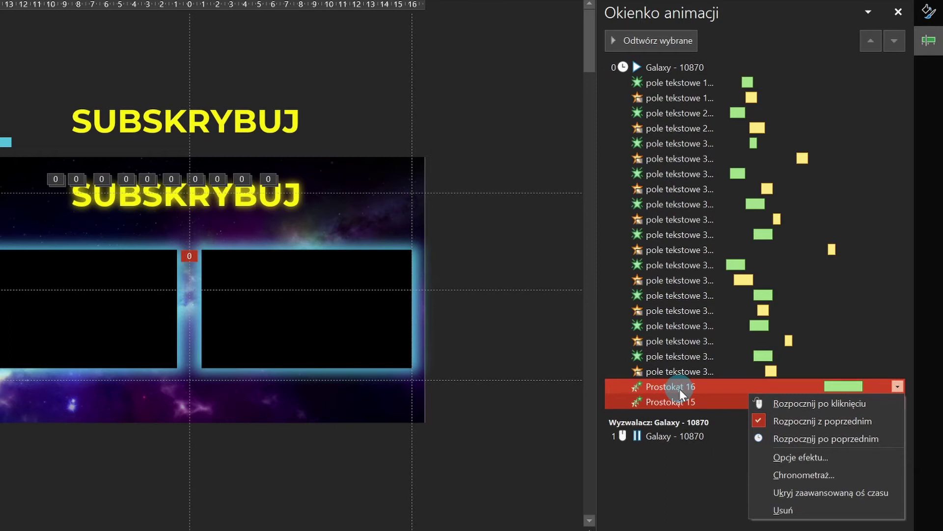
click(771, 455)
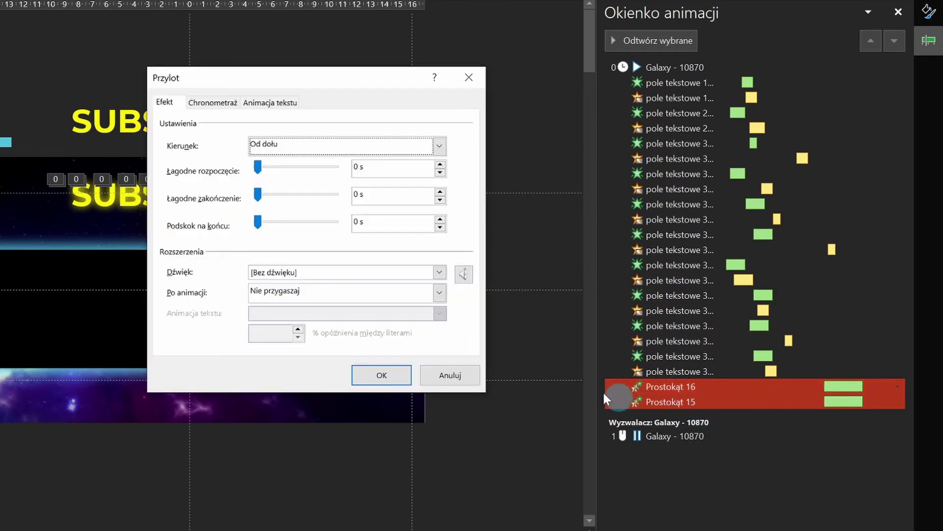
drag(264, 201, 385, 193)
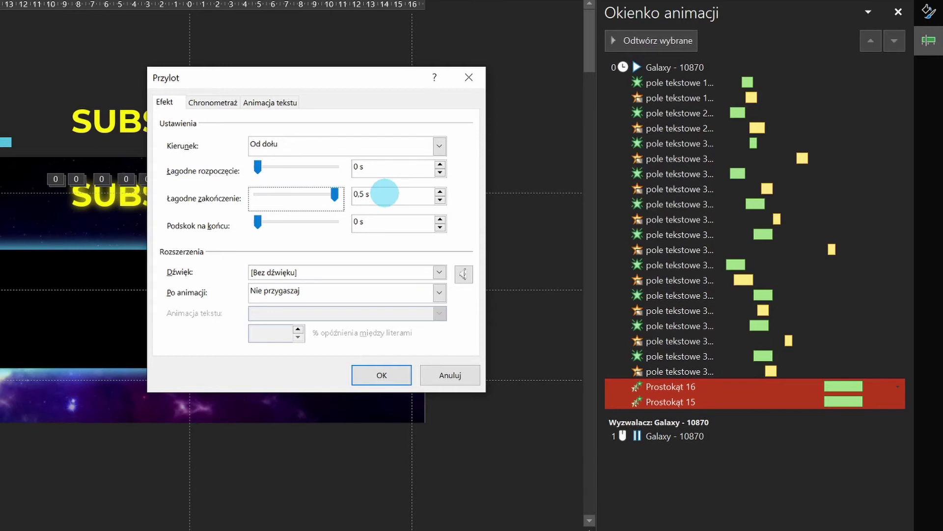
click(372, 376)
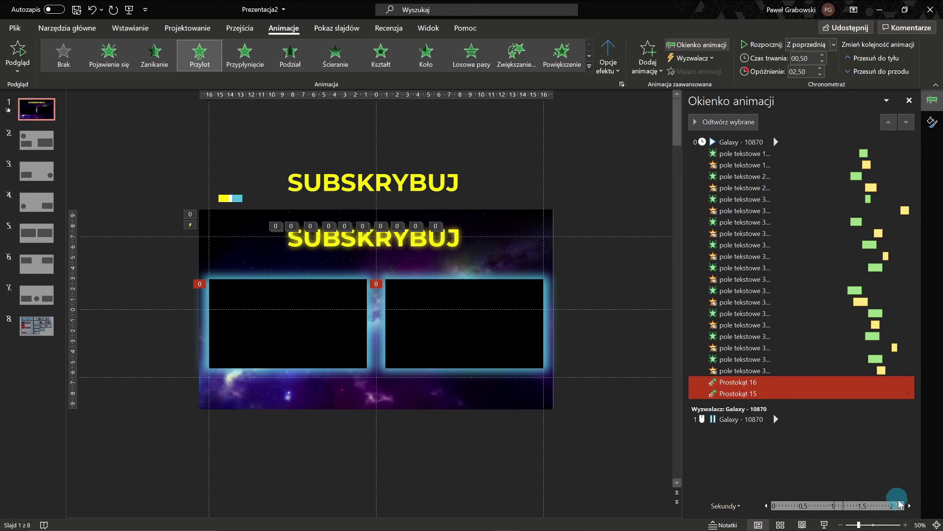
click(909, 505)
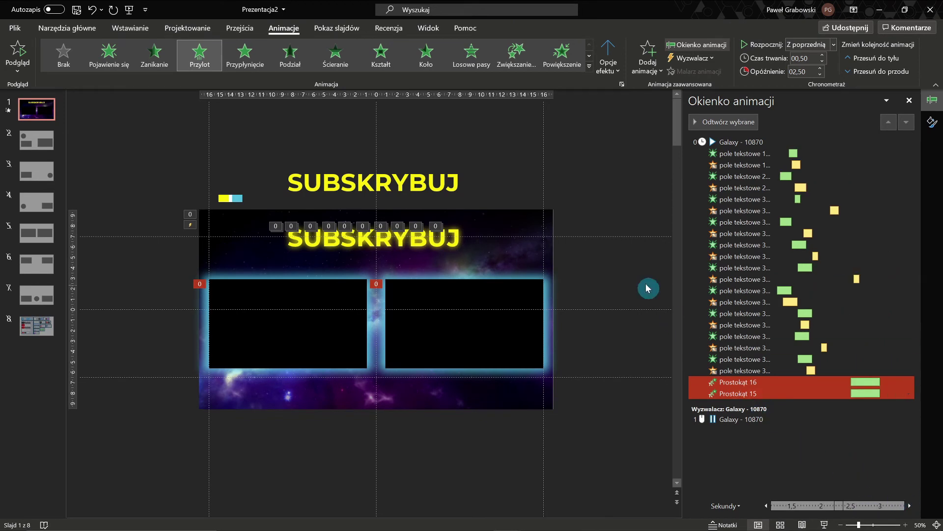
Step: Make the left video box fly in Od lewej
click(747, 393)
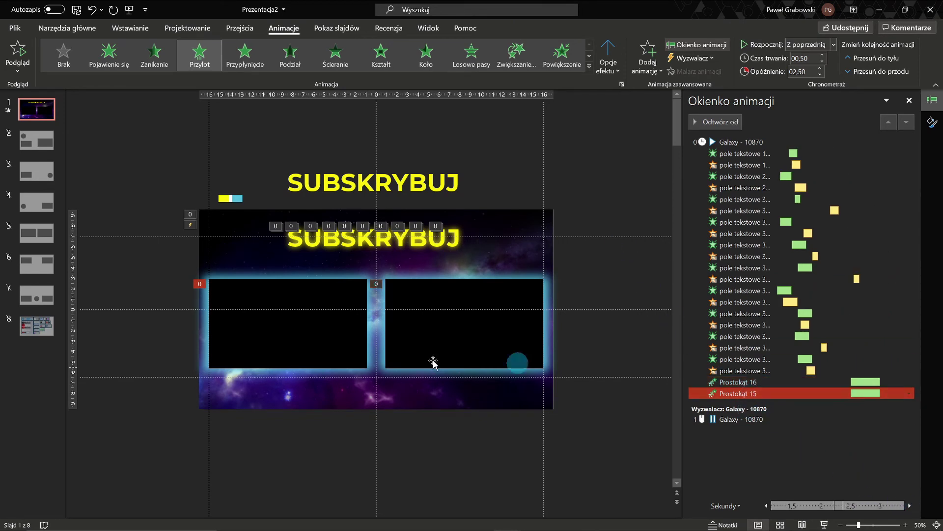
click(200, 290)
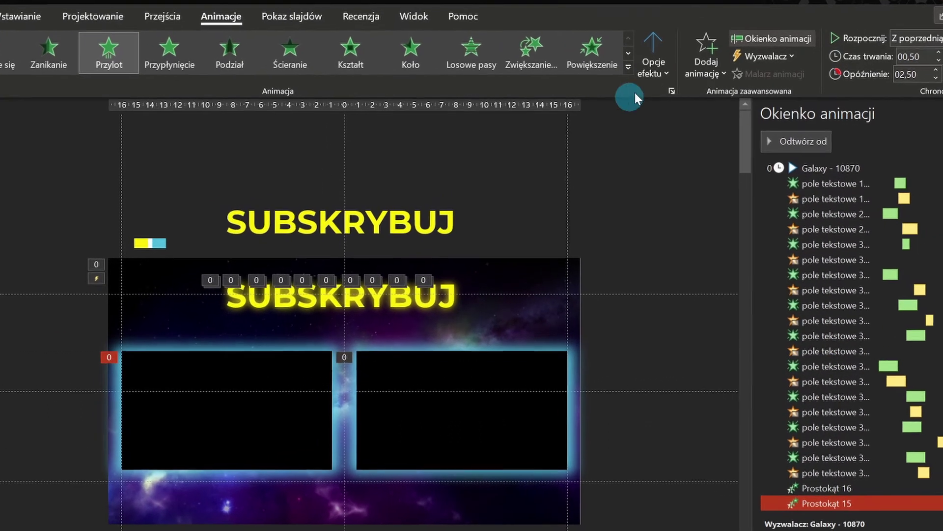
click(623, 69)
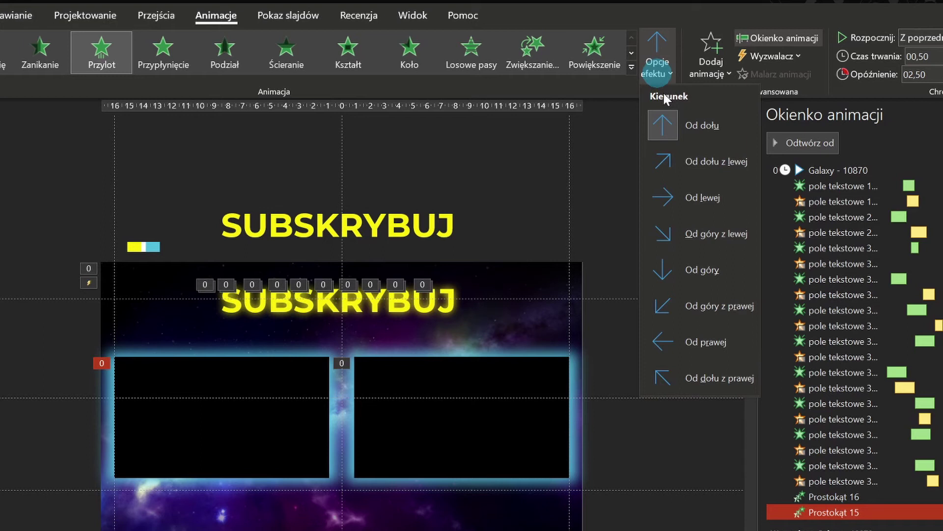
click(686, 195)
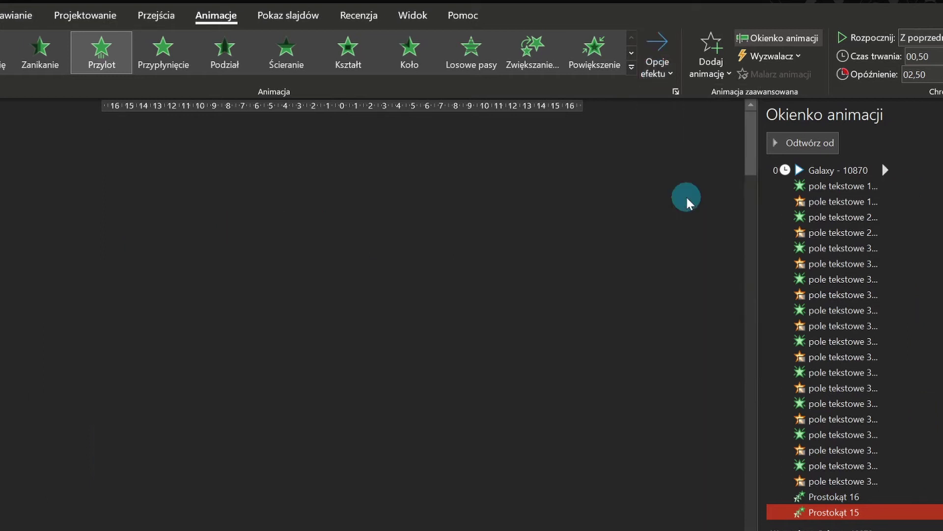
Step: Make the right video box fly in Od prawej and preview the slide show
click(815, 511)
click(657, 71)
click(695, 340)
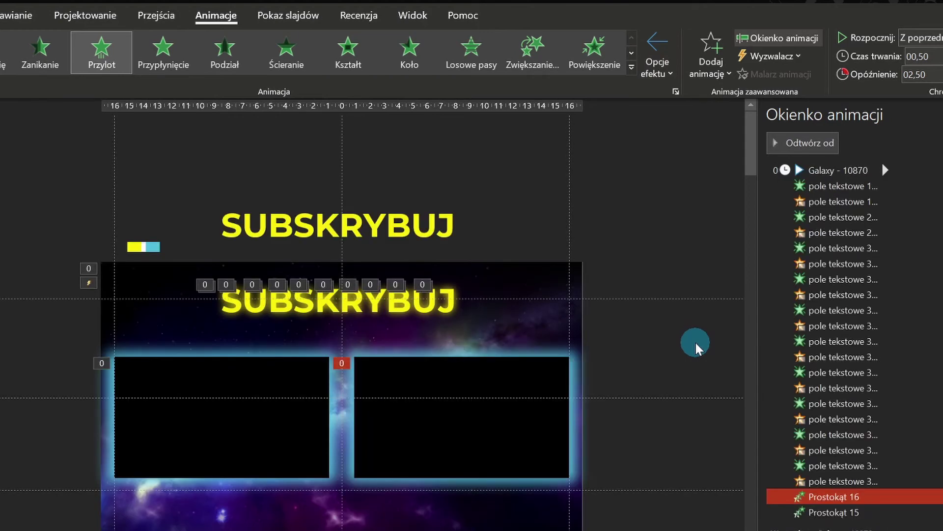
key(F5)
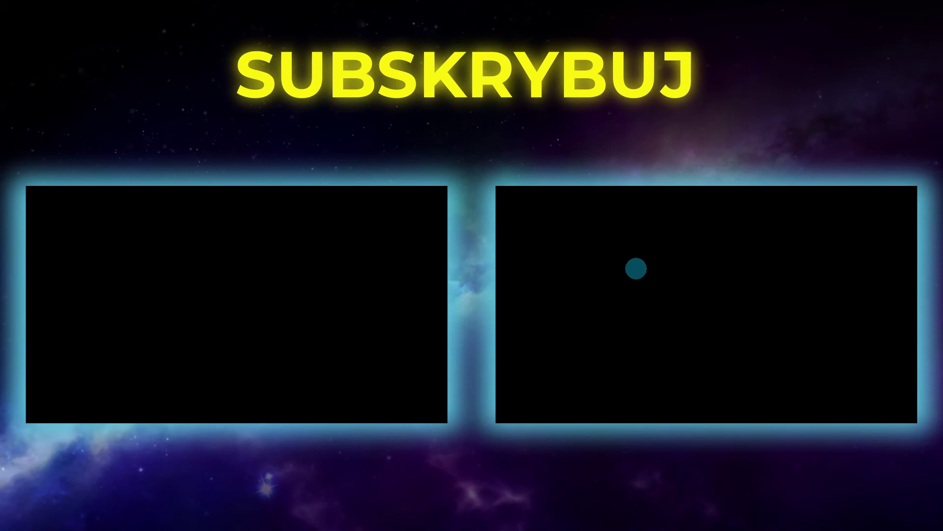
key(Escape)
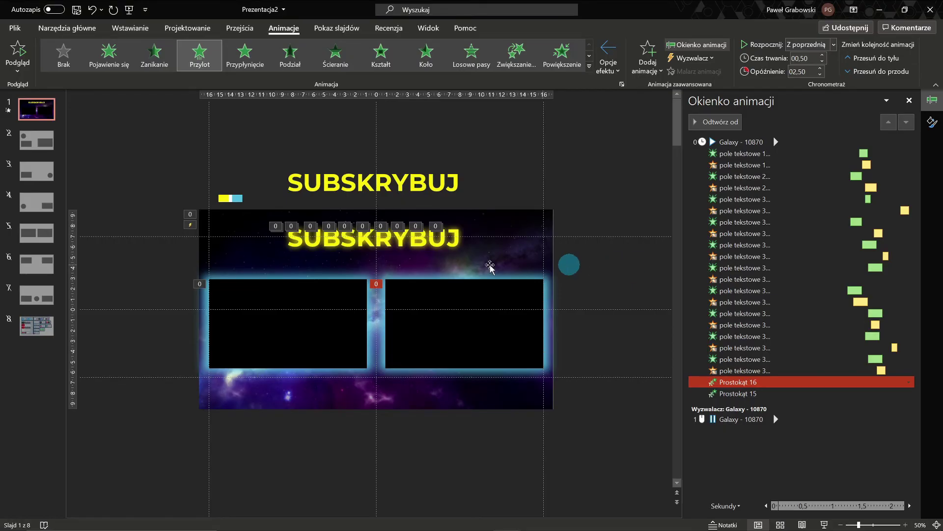
Step: Duplicate an S letter from the glowing SUBSKRYBUJ and shrink the copy to font size 24
click(288, 243)
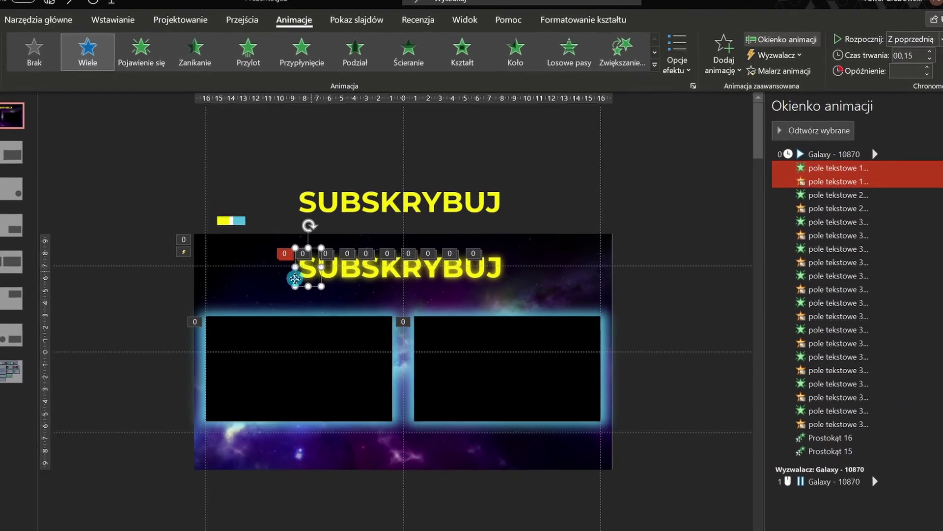
key(ctrl+d)
drag(322, 326, 242, 344)
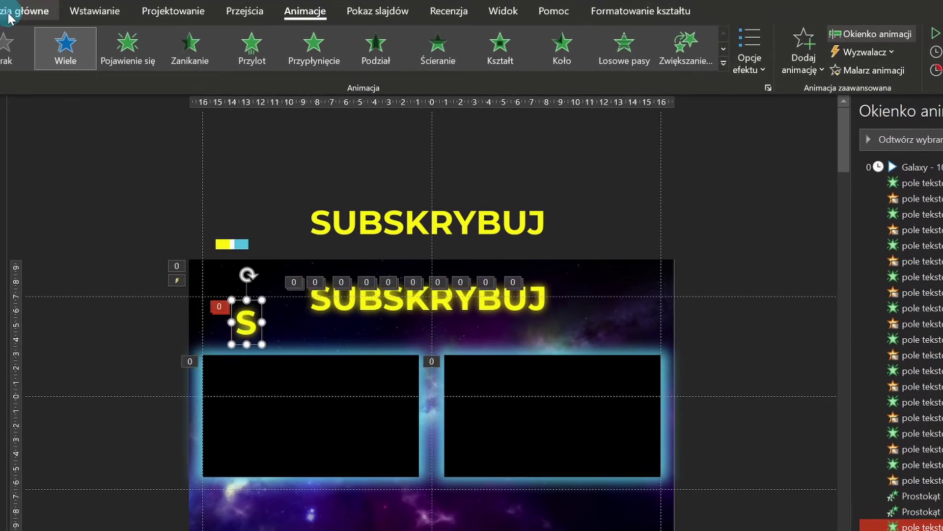
click(24, 10)
click(318, 41)
click(318, 41)
click(318, 42)
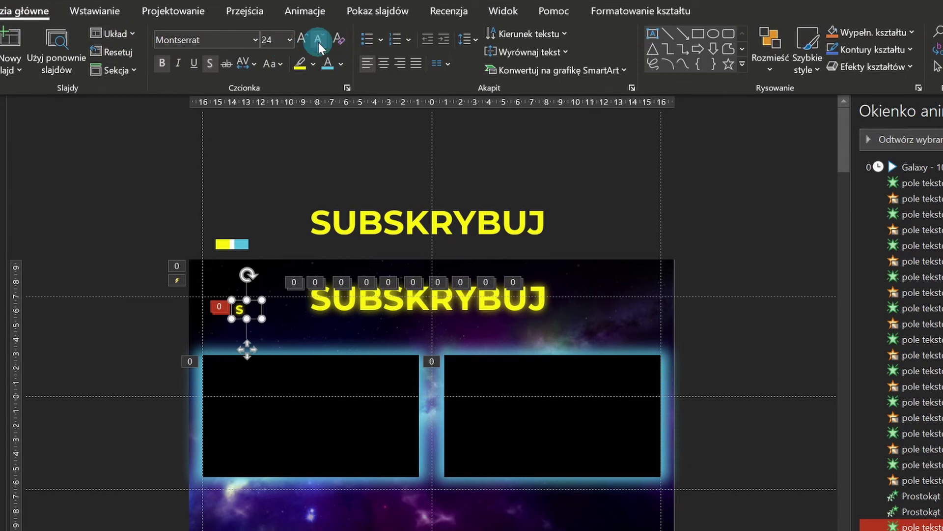
click(249, 326)
click(252, 317)
Step: Move the small S box above the left video frame, centre it and colour it cyan
mouse_move(232, 316)
mouse_down()
mouse_move(290, 333)
mouse_move(421, 339)
mouse_up()
scroll(242, 327, up, 3)
mouse_move(130, 322)
mouse_down()
mouse_move(87, 319)
mouse_move(128, 325)
mouse_up()
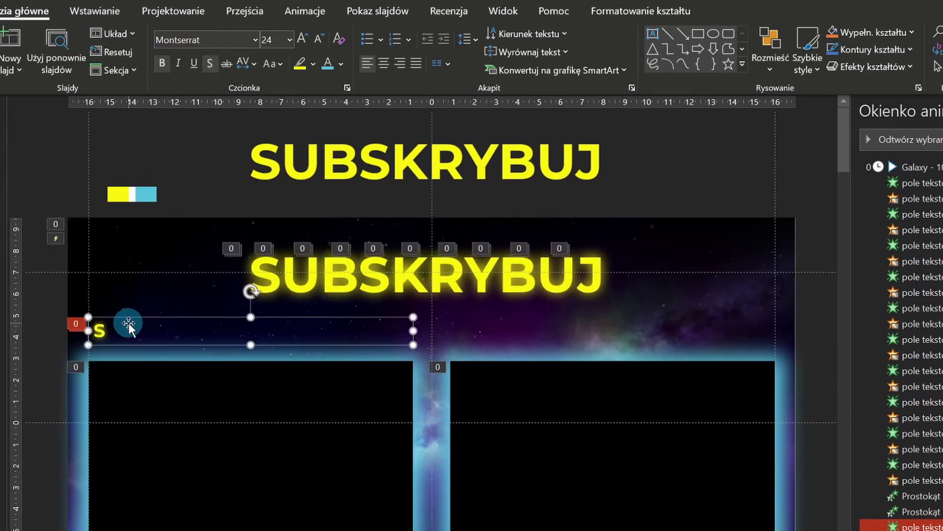
click(387, 64)
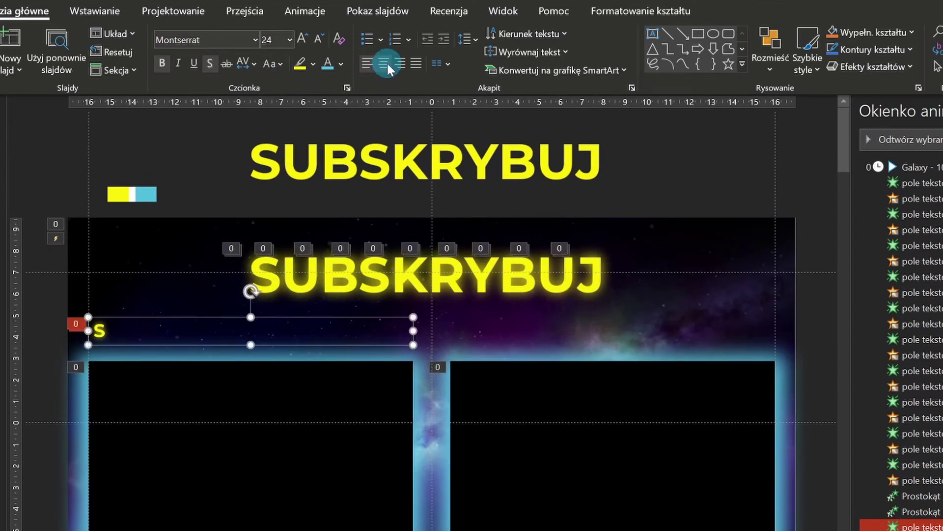
click(339, 64)
click(326, 250)
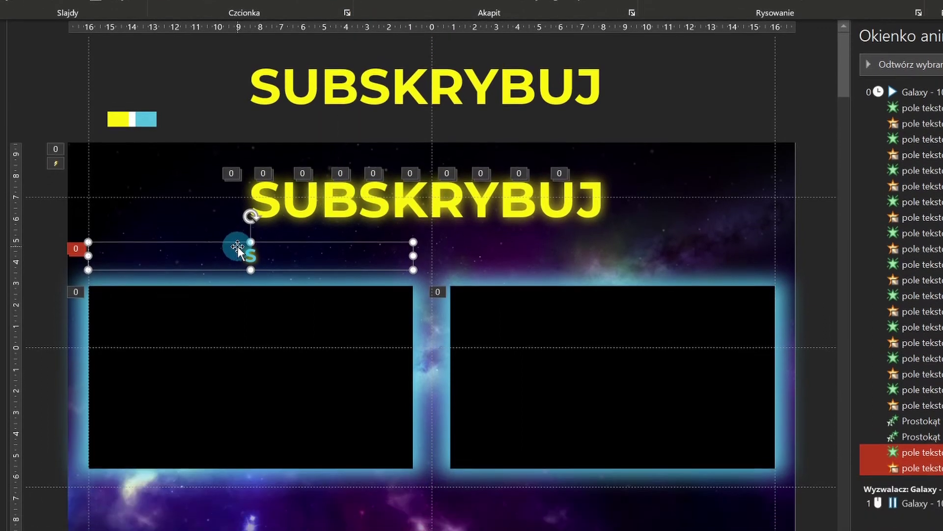
Step: Give the S text a cyan shadow with the recent cyan colour in Format Shape
right_click(237, 321)
click(301, 498)
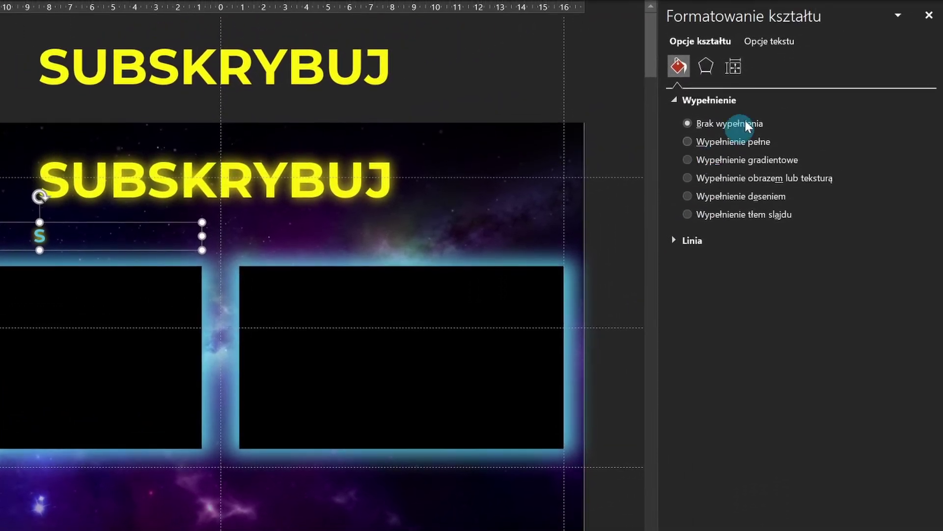
click(771, 42)
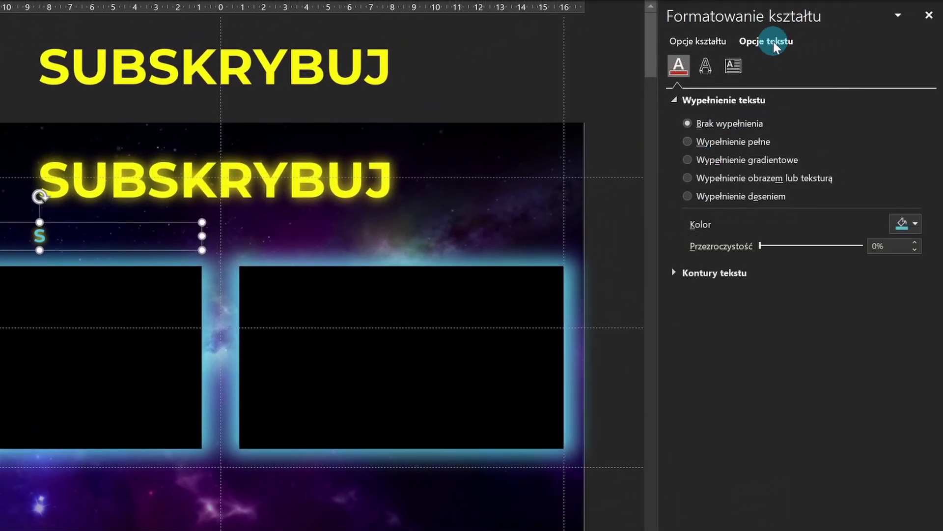
click(705, 64)
click(903, 144)
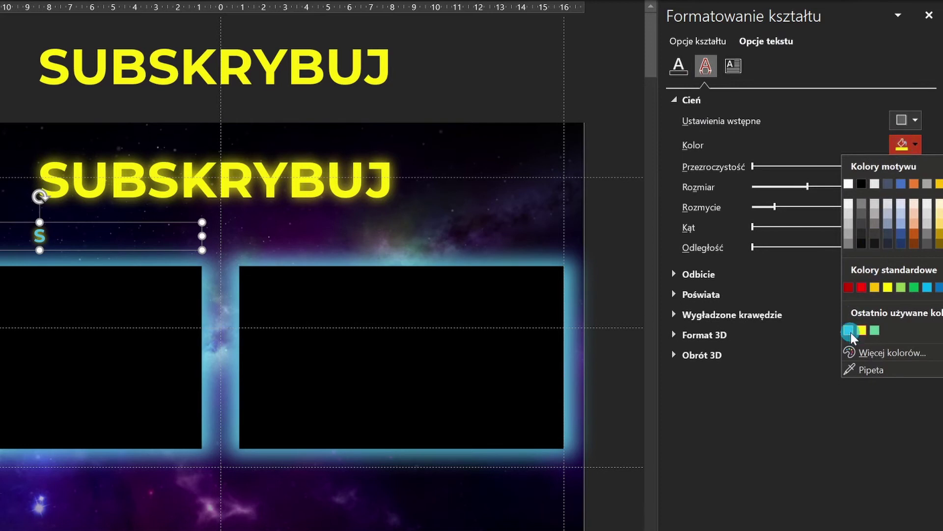
click(849, 330)
double_click(260, 262)
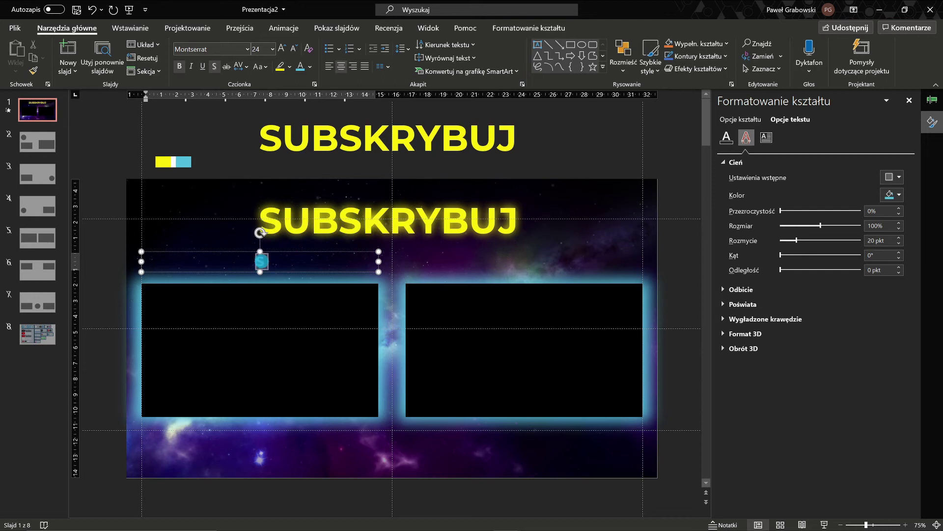
Step: Label the left frame OBEJRZYJ NASTĘPNY and copy it above the right frame as POLECANA PLAYLISTA
text(OBEJRZYJ NASTĘPNE)
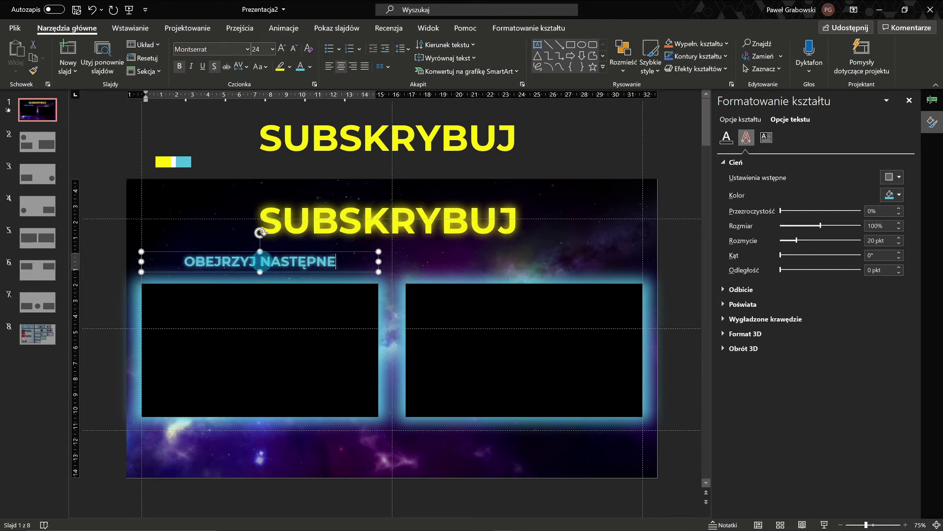
drag(235, 252, 238, 257)
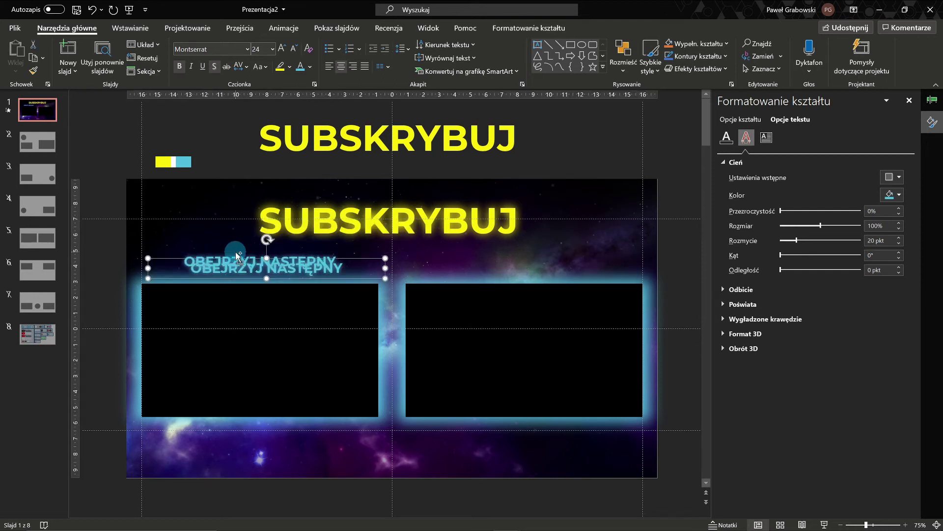
drag(180, 278, 436, 269)
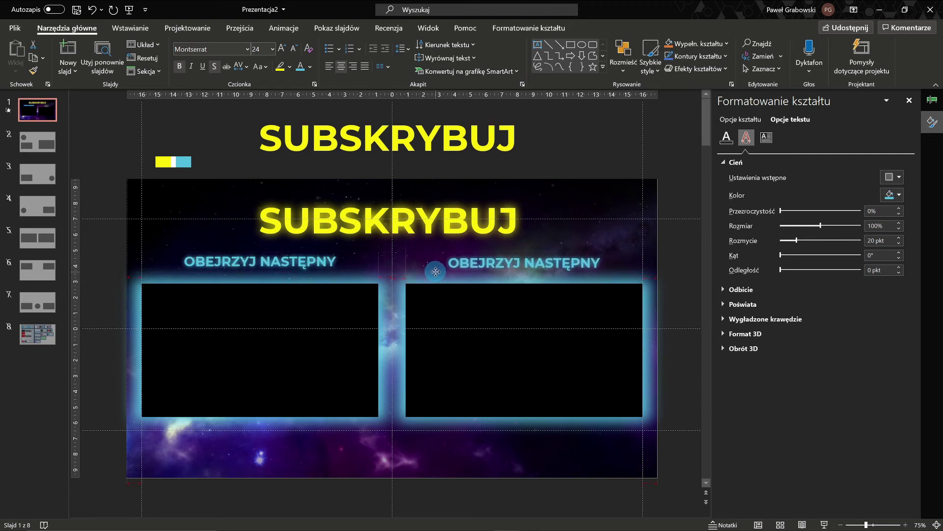
triple_click(474, 269)
text(POLECANA PLAYLISTA)
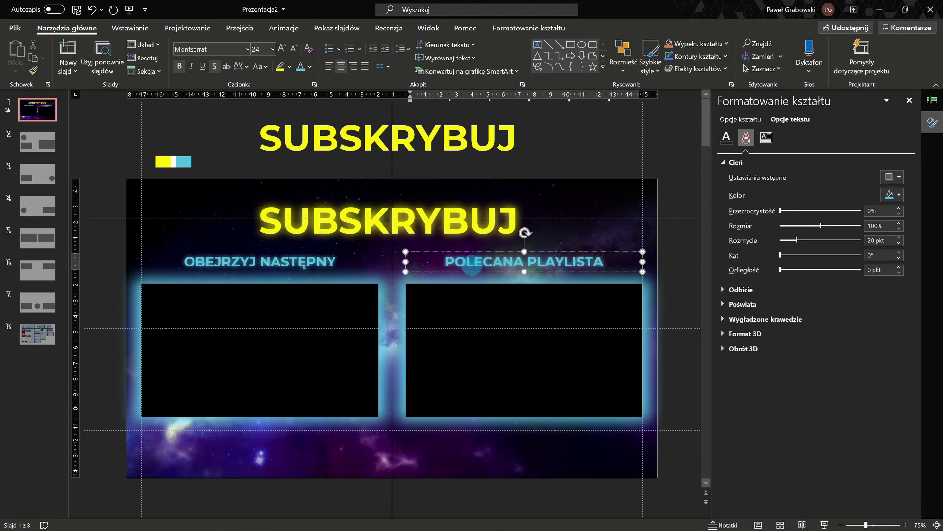
click(295, 314)
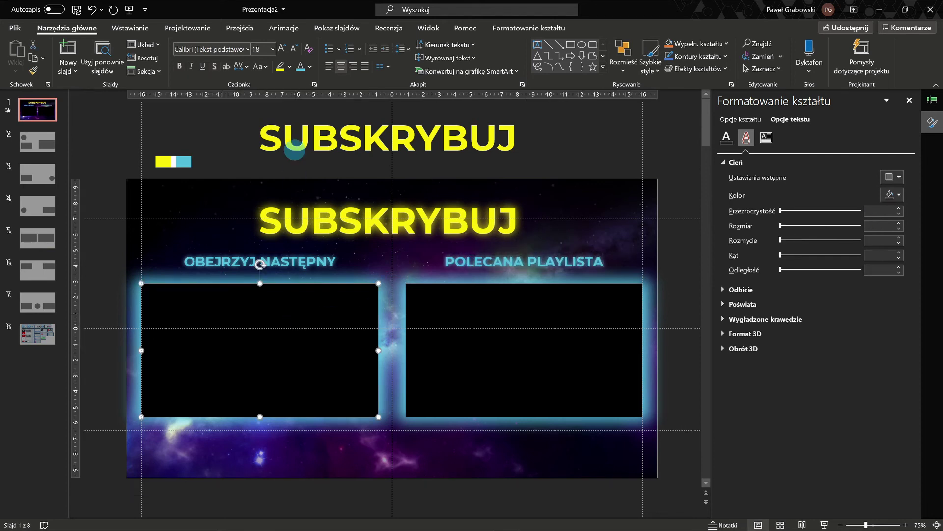
Step: Copy each frame's Fly In animation onto its label with Animation Painter, then preview the slideshow
click(284, 28)
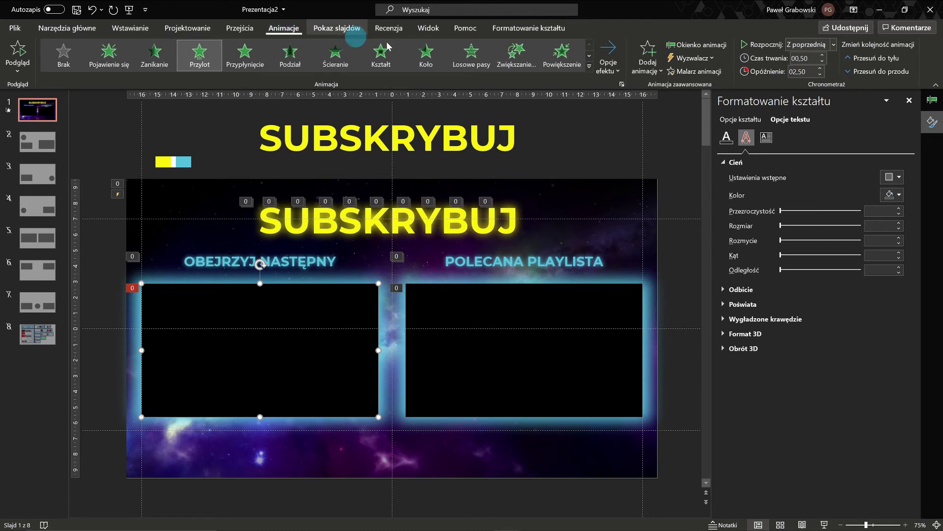
click(701, 73)
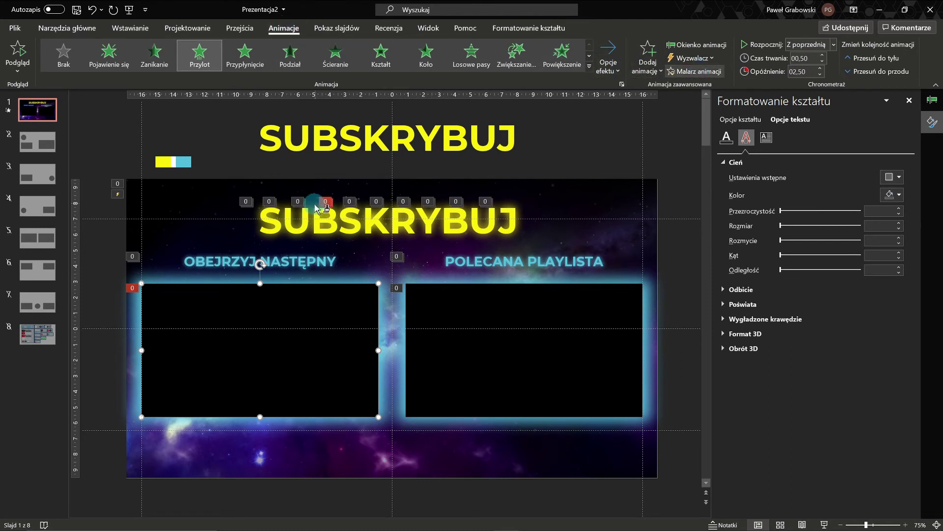
click(305, 260)
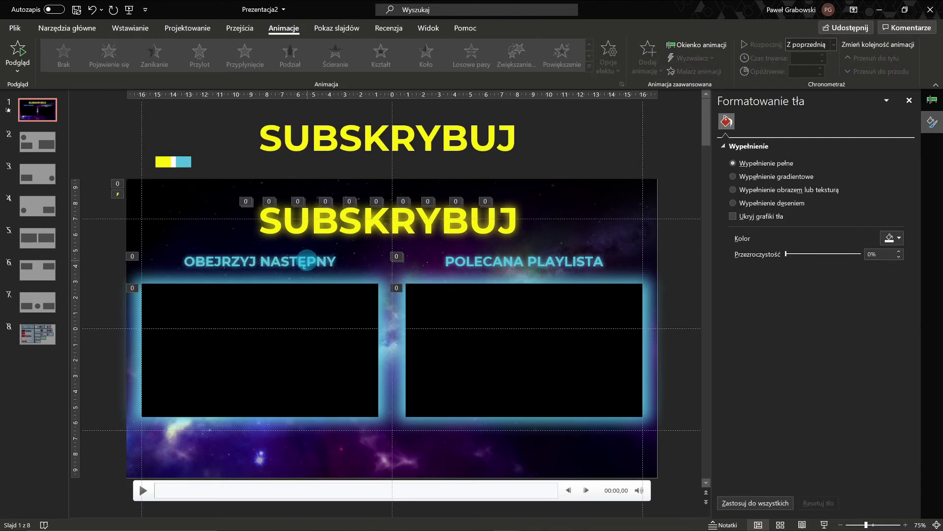
click(457, 297)
click(685, 72)
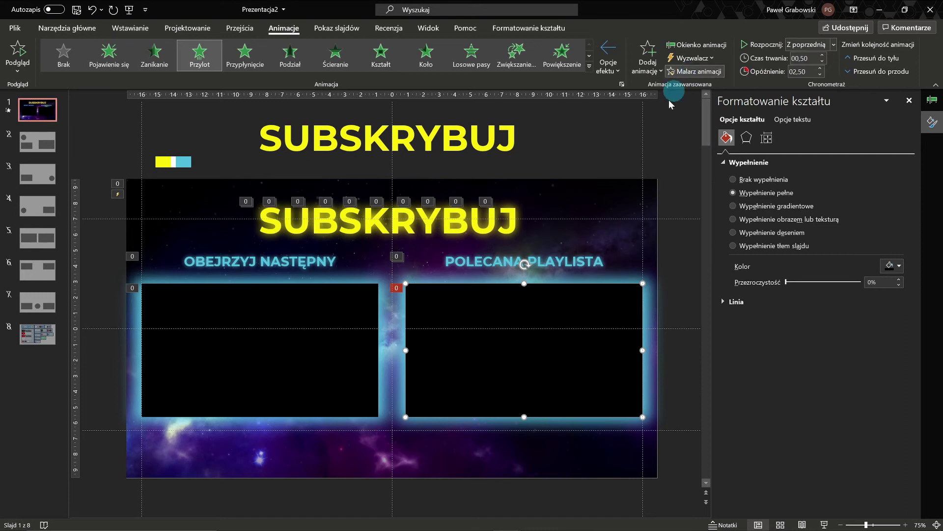
click(496, 260)
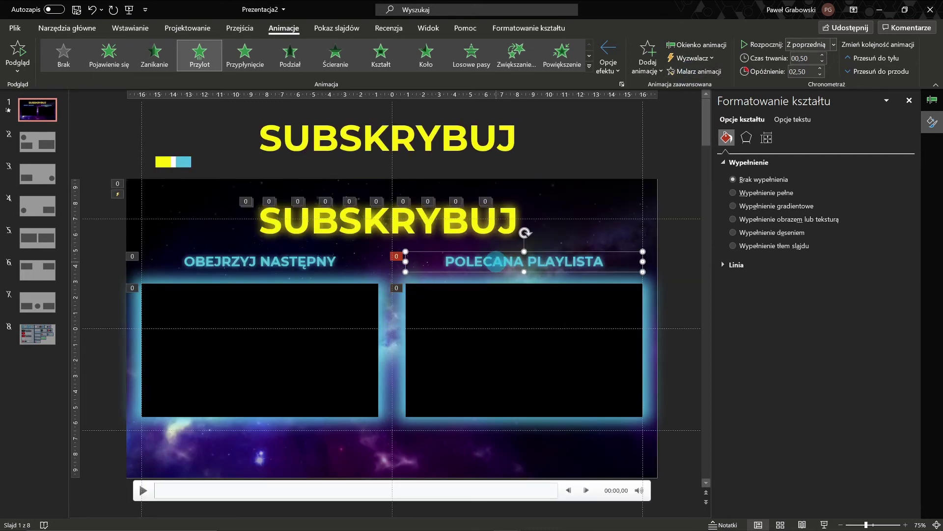
key(F5)
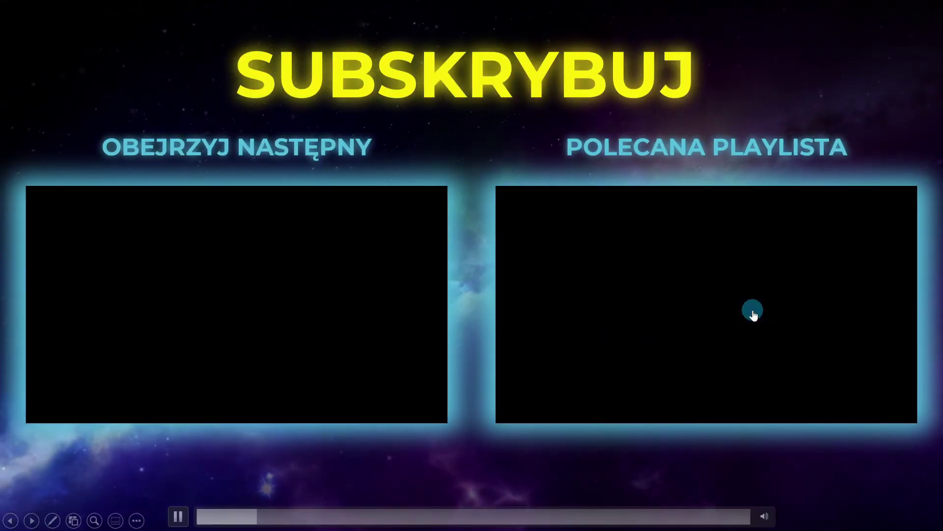
key(Escape)
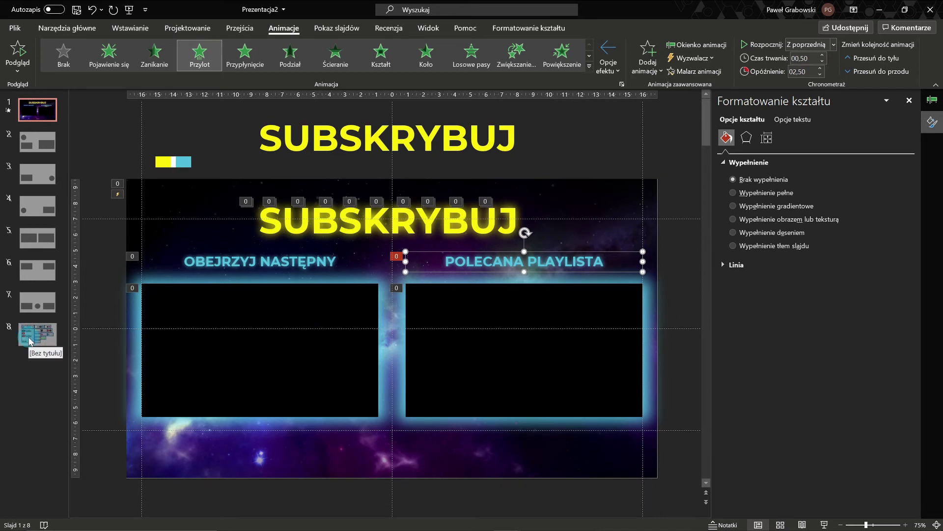
Step: Copy the Instagram, TikTok and Twitch icons from slide 8 into a row along slide 1's bottom
click(29, 338)
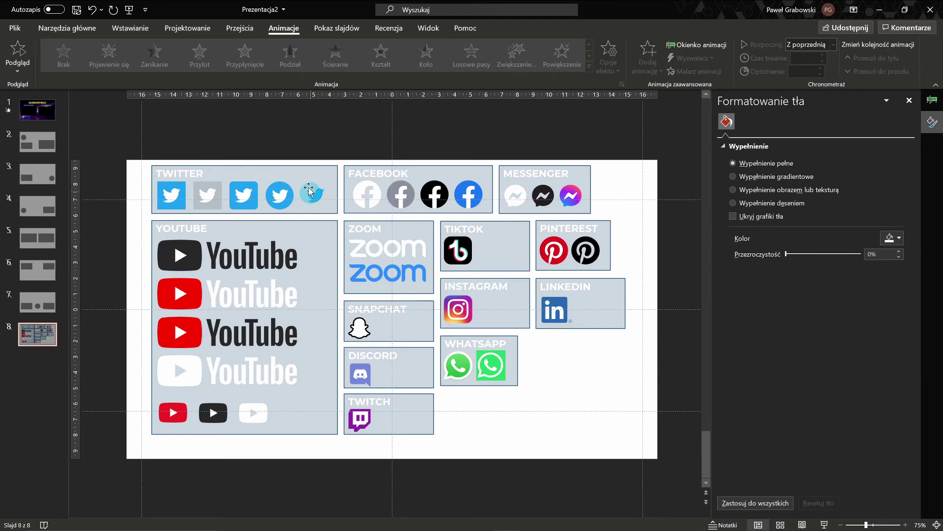
click(457, 310)
shift+click(458, 250)
shift+click(360, 419)
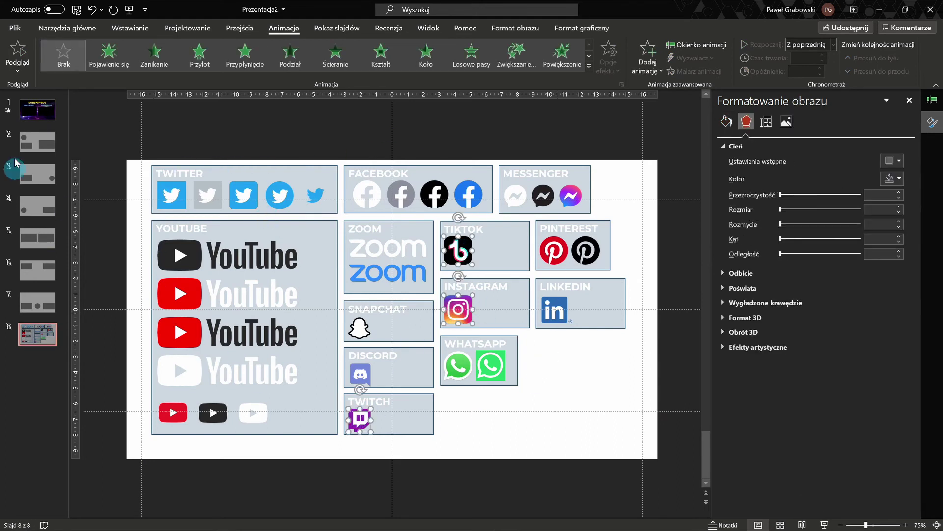
click(38, 109)
key(ctrl+v)
mouse_move(457, 311)
mouse_down()
mouse_move(336, 341)
mouse_move(345, 451)
mouse_up()
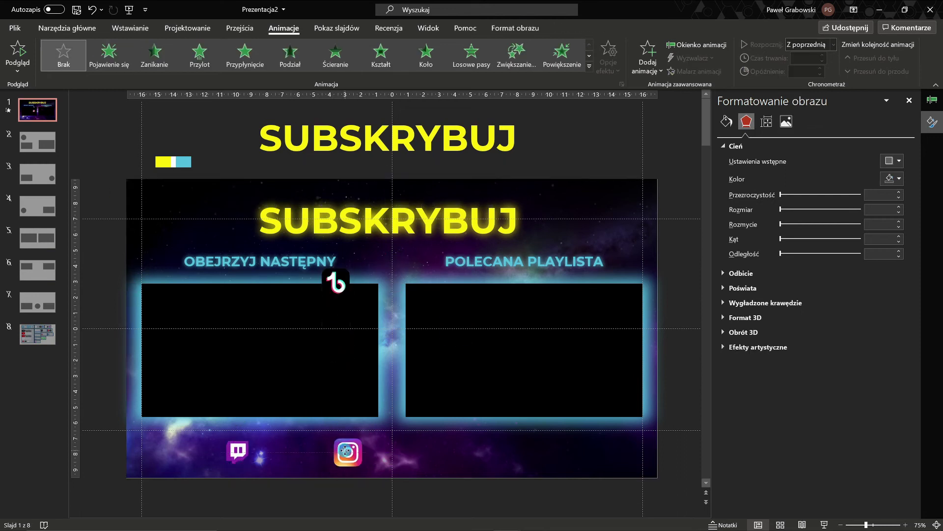
drag(336, 283, 478, 450)
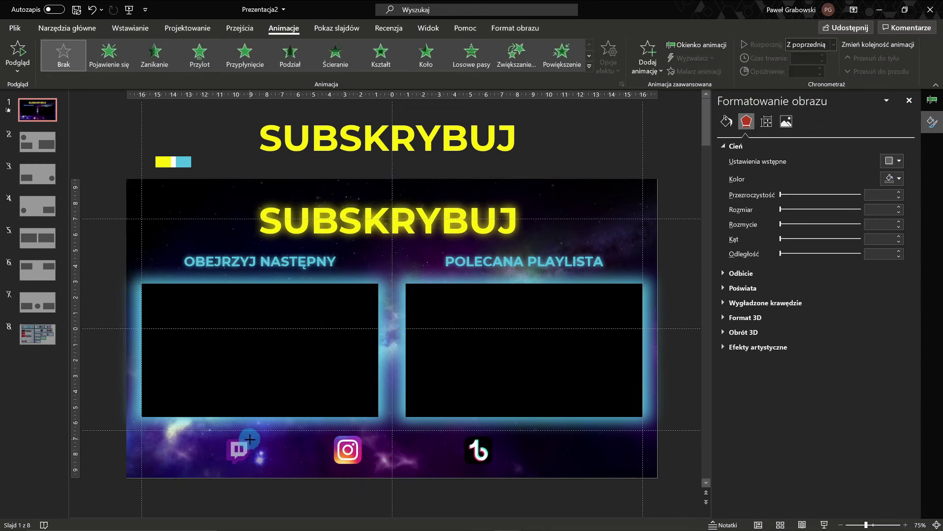
click(210, 447)
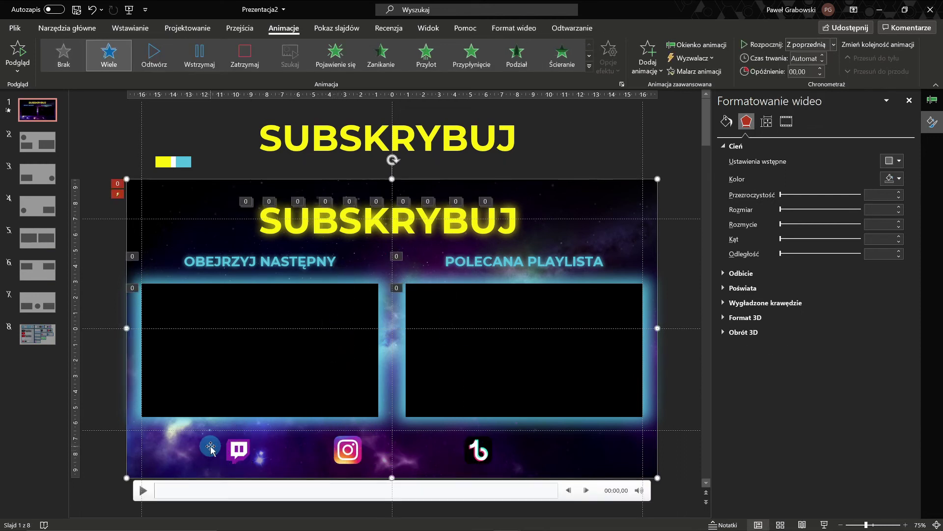
click(238, 449)
Step: Give the Twitch, Instagram and TikTok icons a white glow with size 5 pt
shift+click(348, 449)
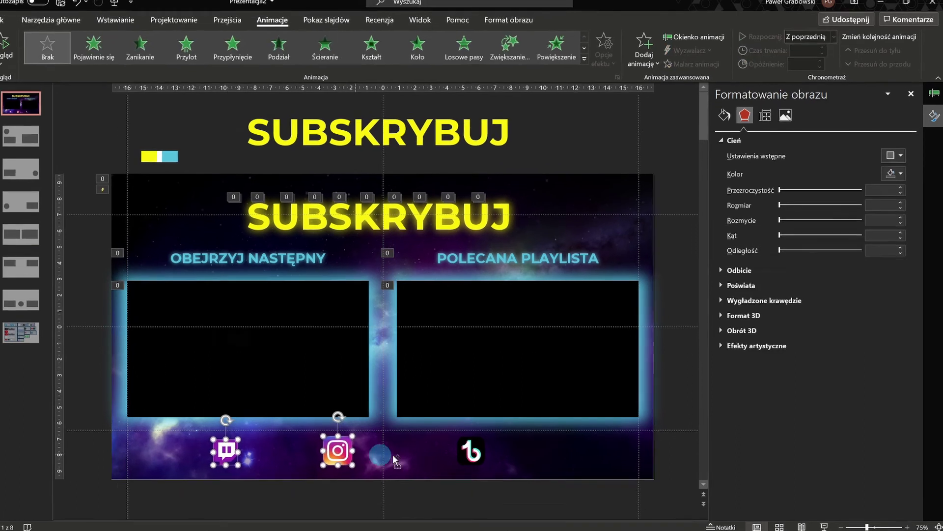
shift+click(444, 456)
right_click(294, 449)
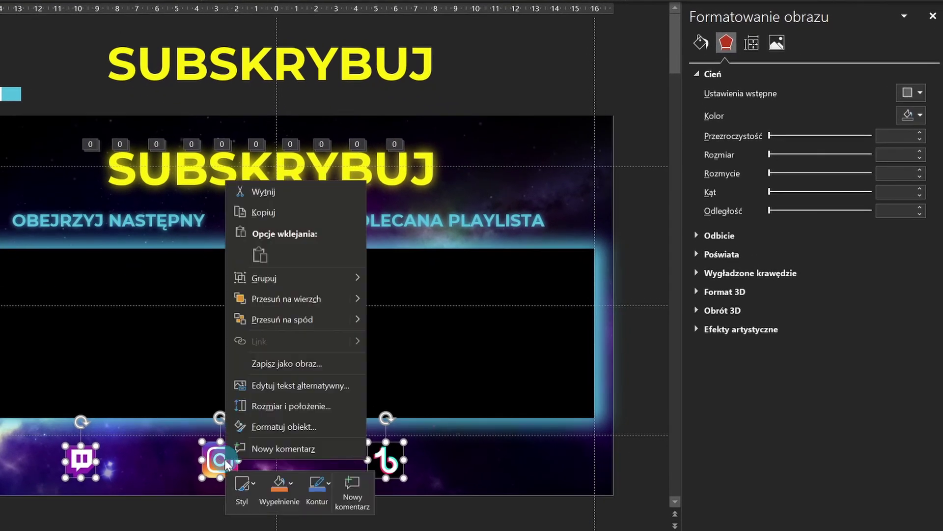
click(269, 427)
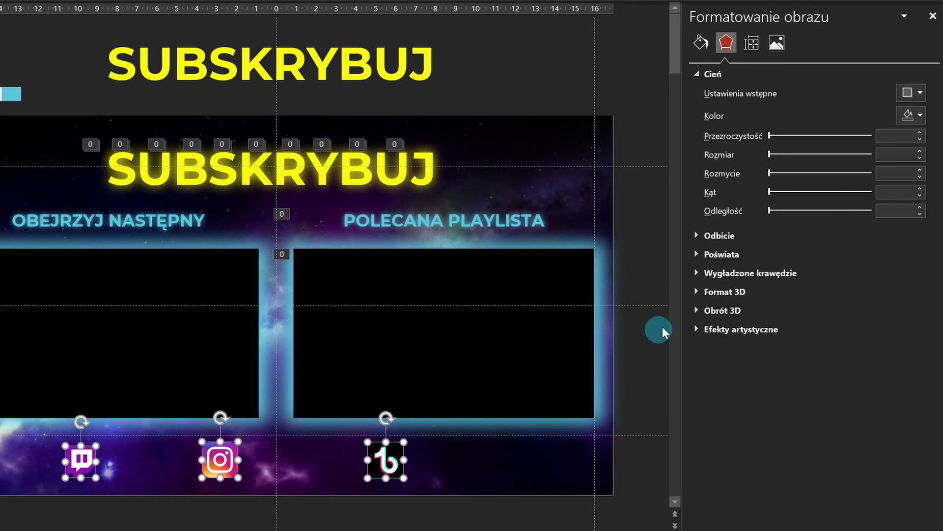
click(699, 258)
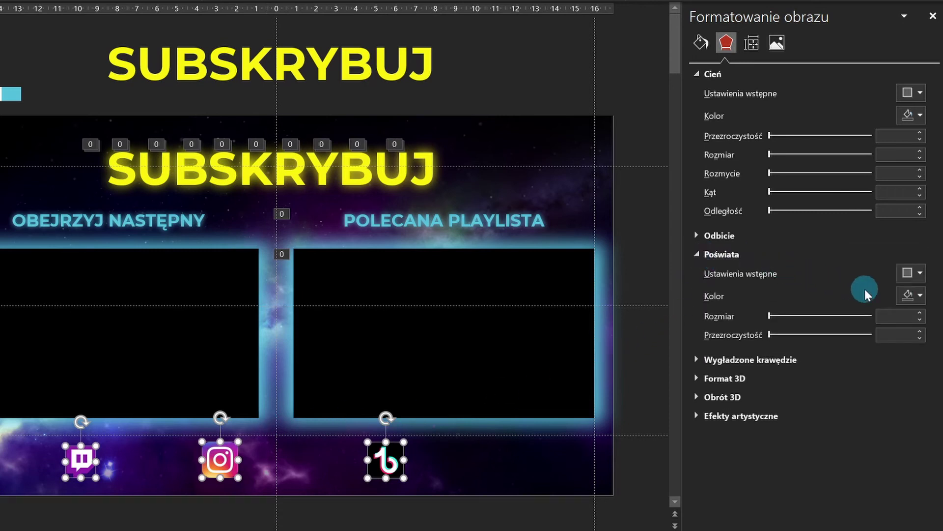
click(912, 296)
click(858, 328)
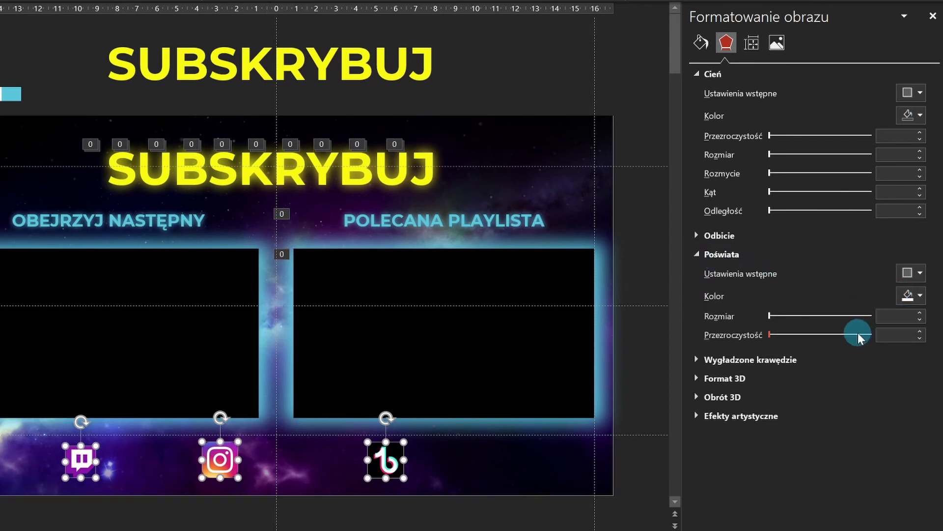
click(890, 316)
text(5)
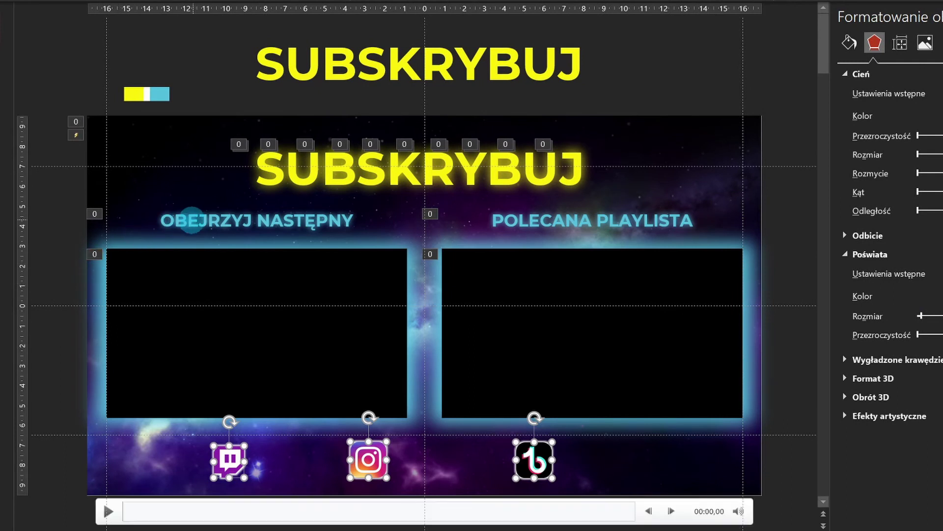
click(199, 221)
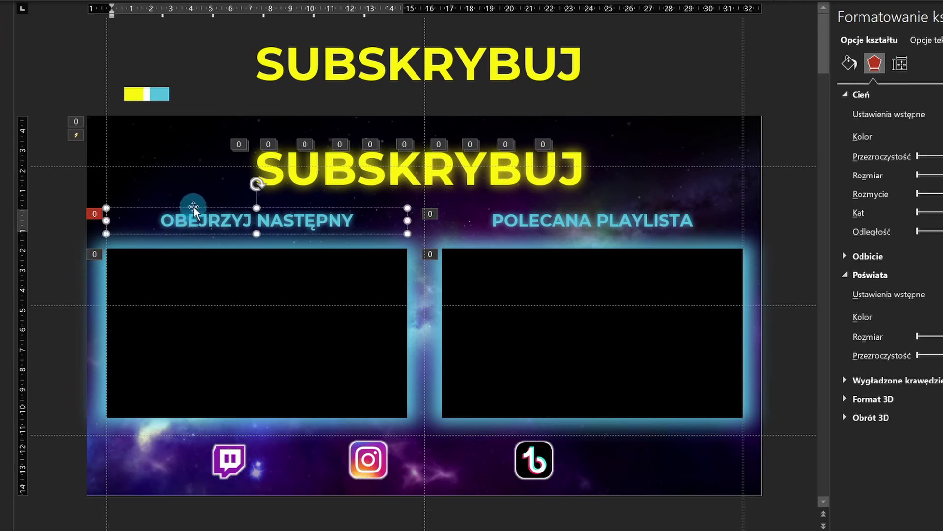
key(ctrl+d)
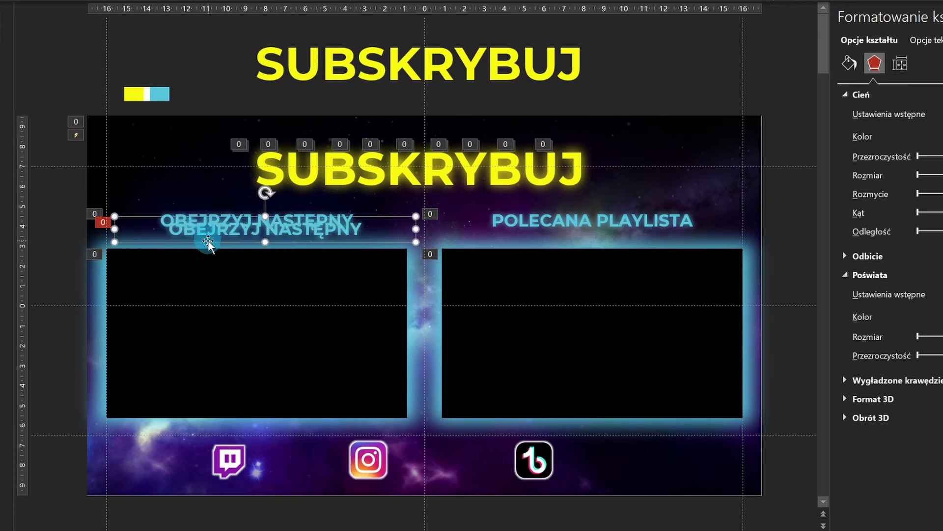
drag(208, 243, 275, 468)
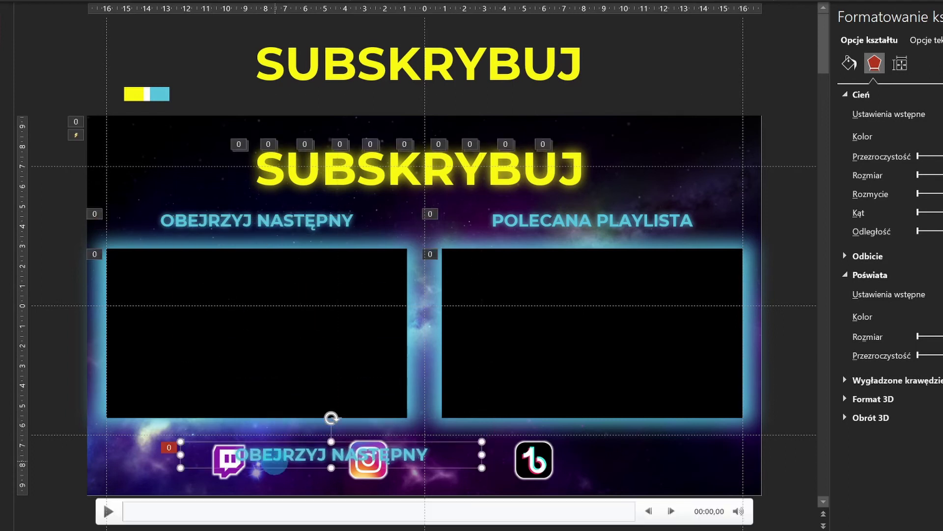
triple_click(274, 454)
text(@TWITCH)
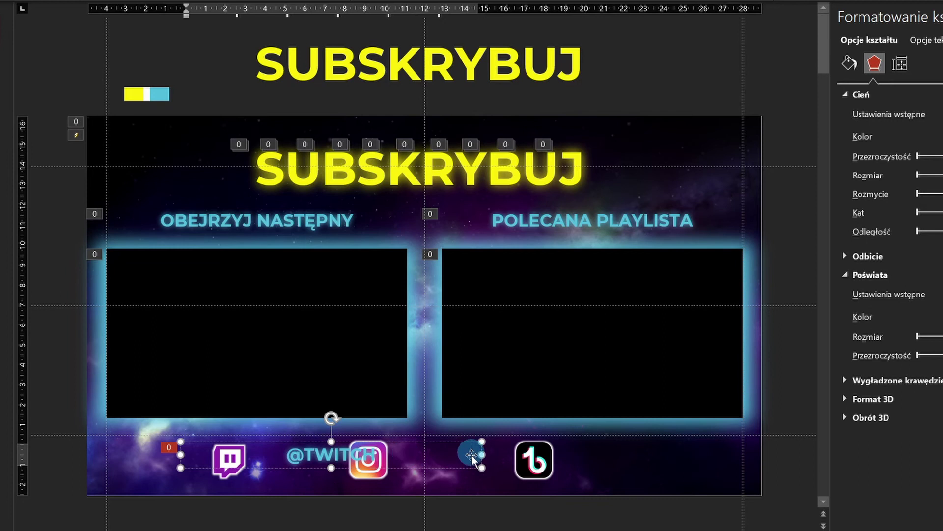
drag(482, 455, 433, 452)
drag(351, 442, 316, 446)
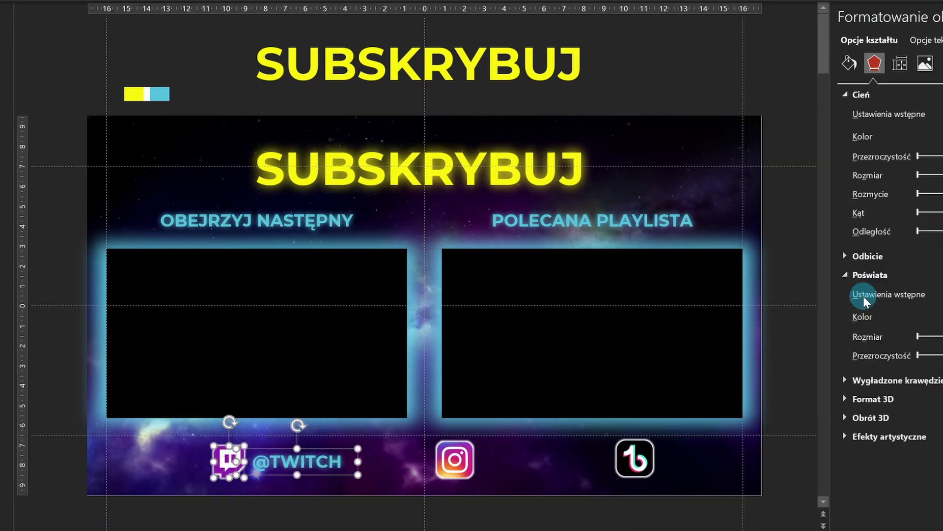
drag(298, 459, 497, 462)
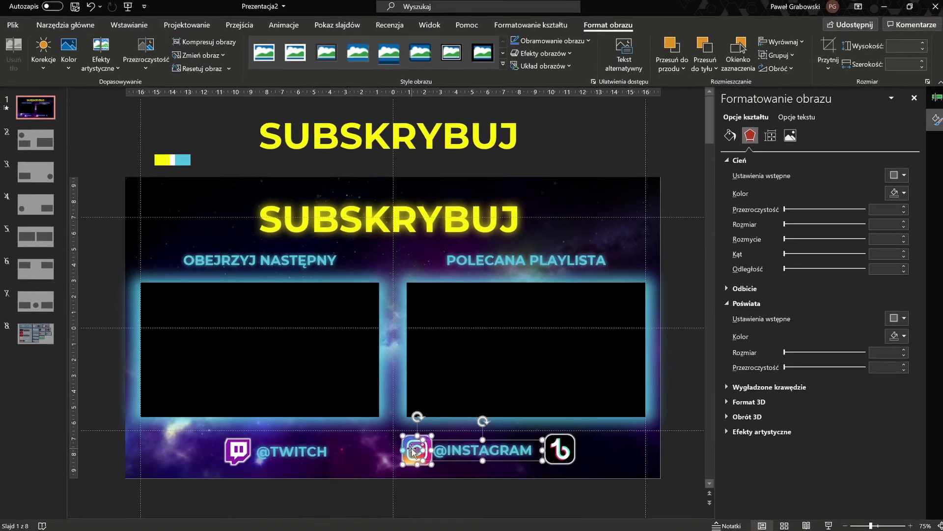
text(@TIKTOK)
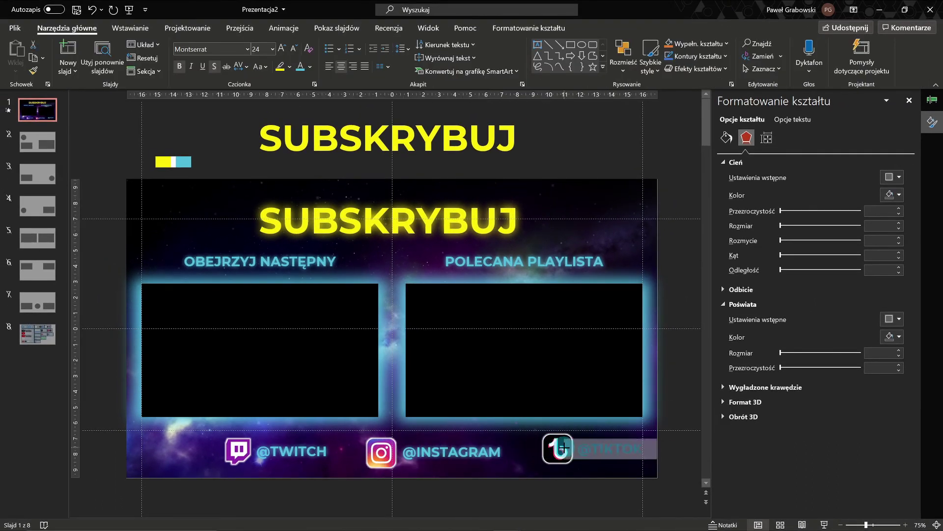
click(623, 56)
click(737, 330)
shift+click(235, 453)
click(623, 56)
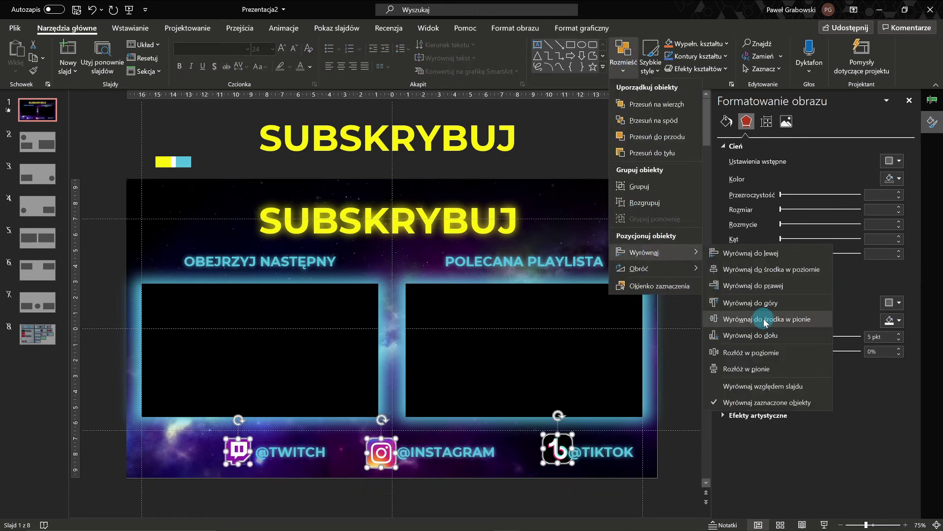
click(514, 319)
click(573, 444)
drag(437, 442, 441, 441)
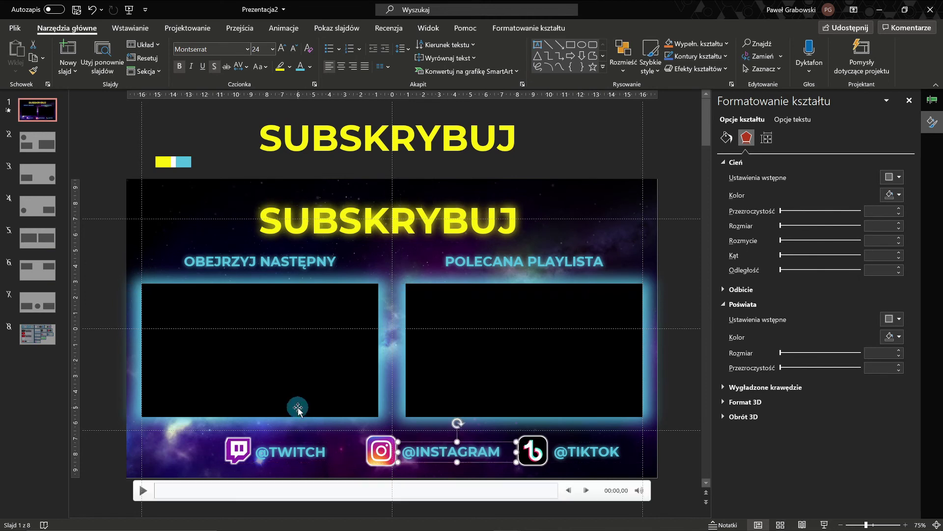
Step: Group the Twitch, Instagram and TikTok icons each with its handle label
click(236, 451)
click(278, 451)
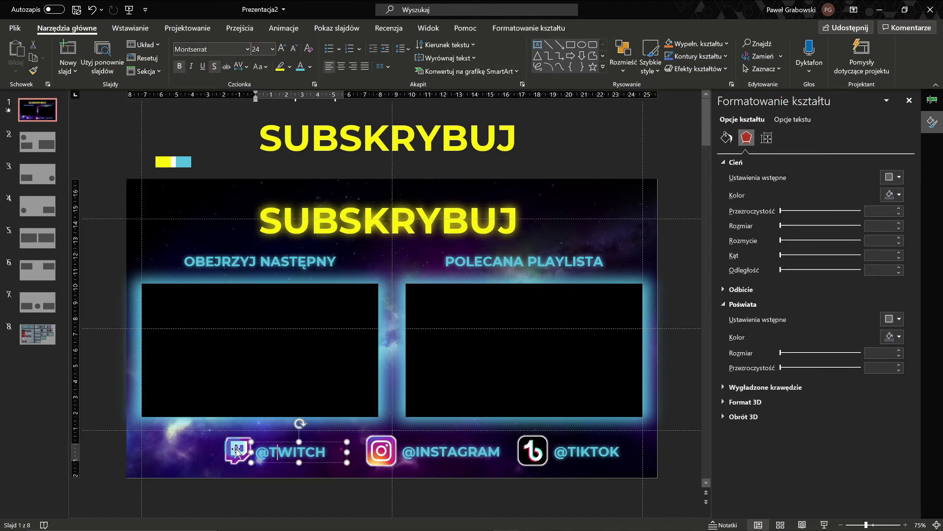
shift+click(236, 450)
key(ctrl+g)
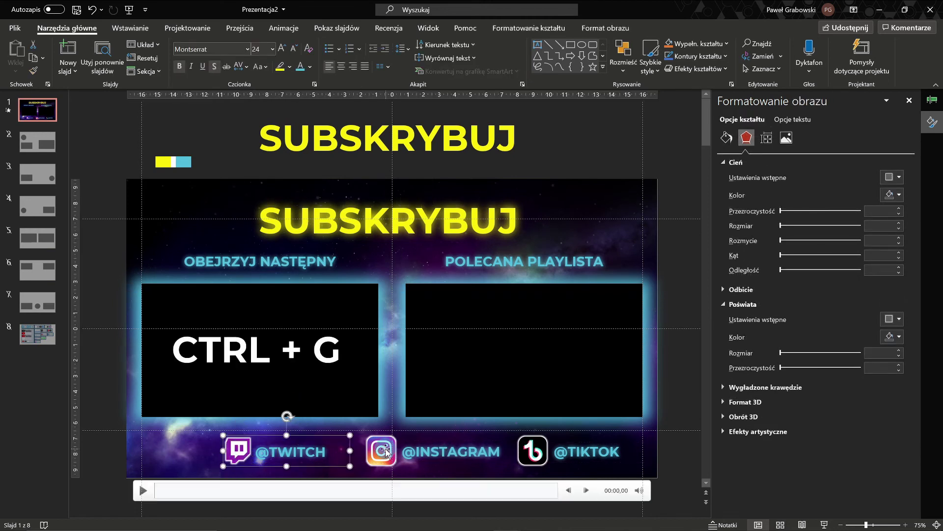
click(382, 450)
shift+click(457, 451)
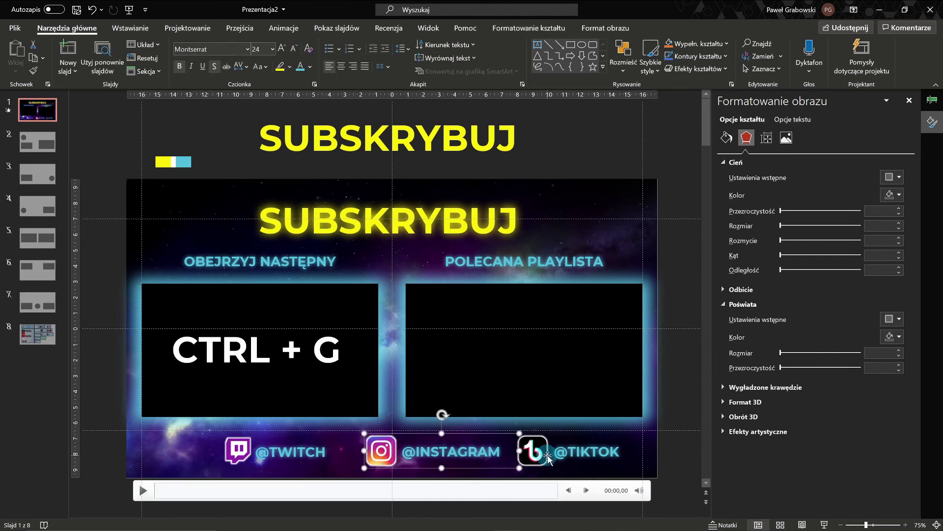
click(533, 451)
shift+click(585, 450)
key(ctrl+g)
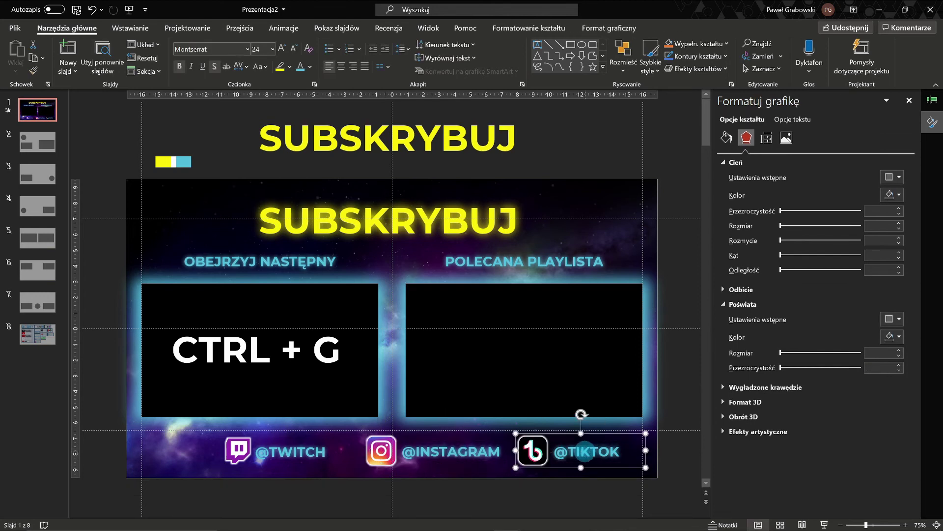
Step: Shift the Twitch and Instagram groups left for even spacing, then select all three groups
click(275, 451)
shift+click(241, 445)
click(238, 448)
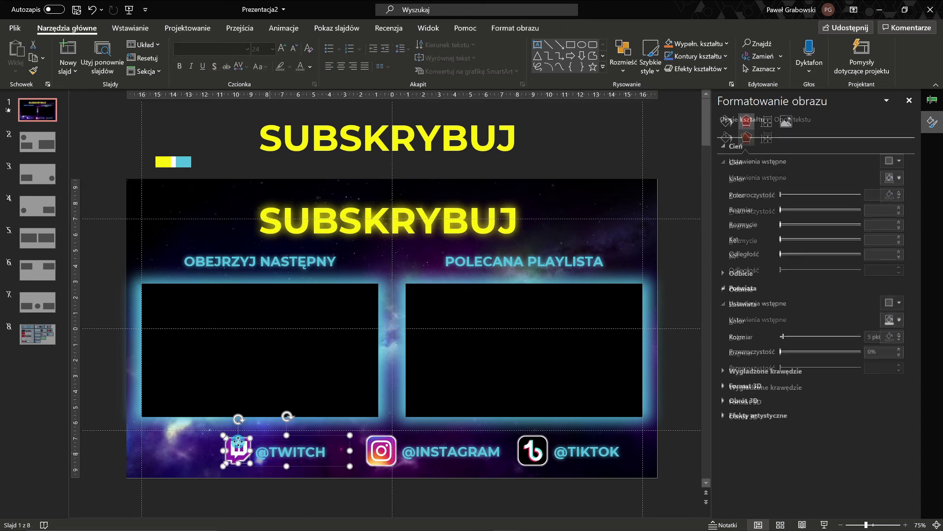
click(251, 437)
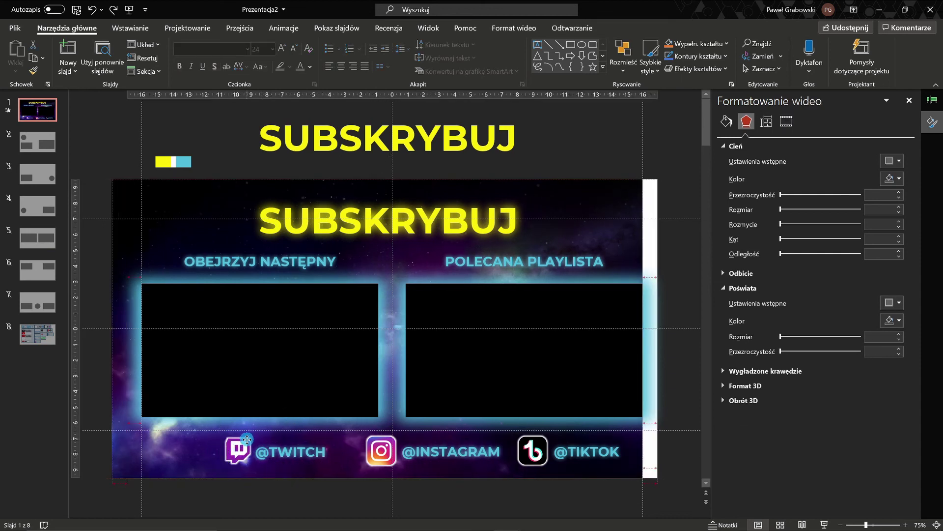
click(252, 437)
drag(257, 434, 233, 434)
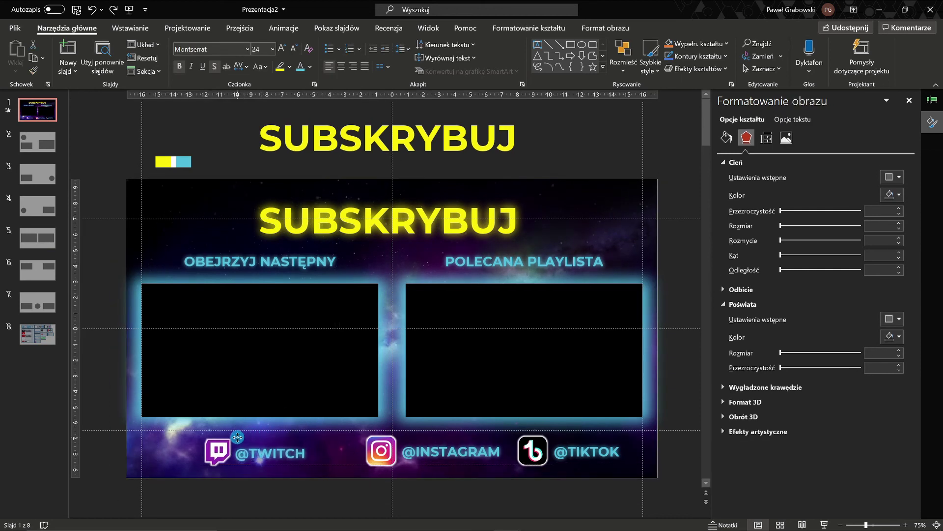
click(396, 435)
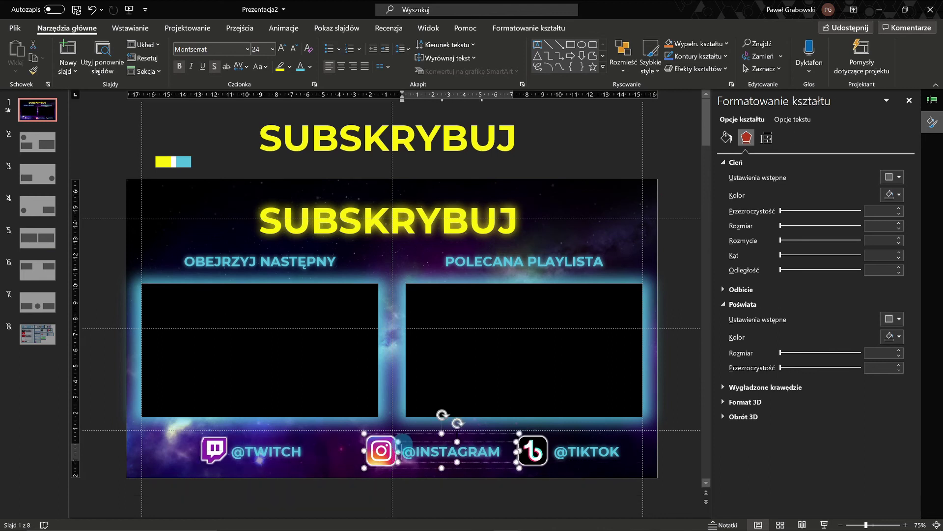
drag(396, 435, 373, 434)
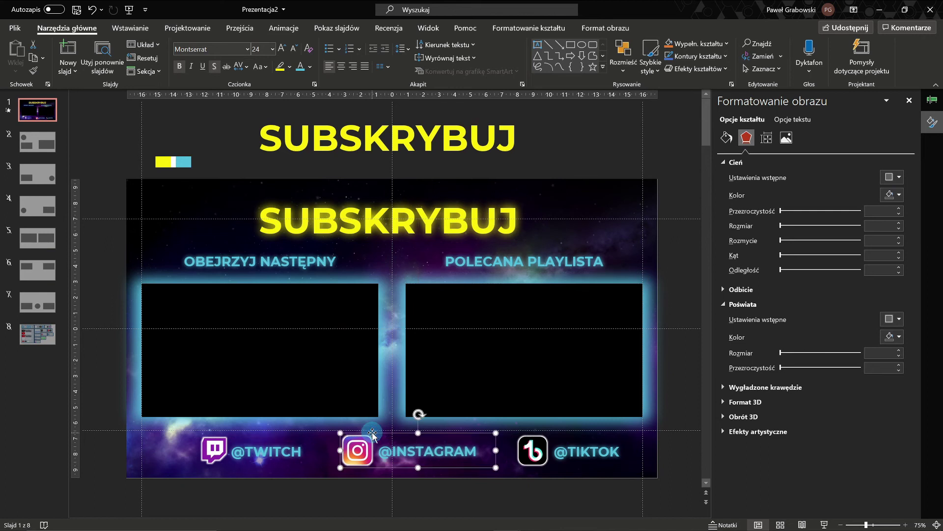
click(233, 156)
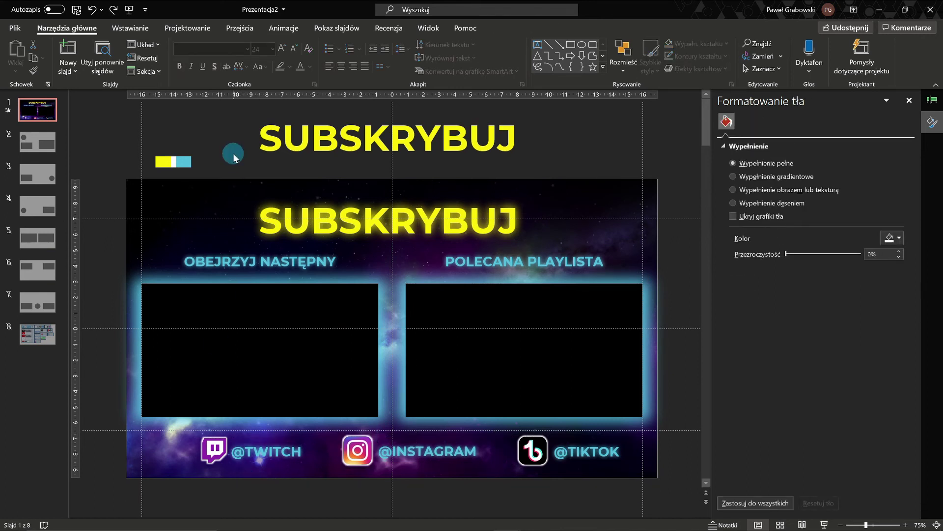
click(214, 448)
shift+click(430, 453)
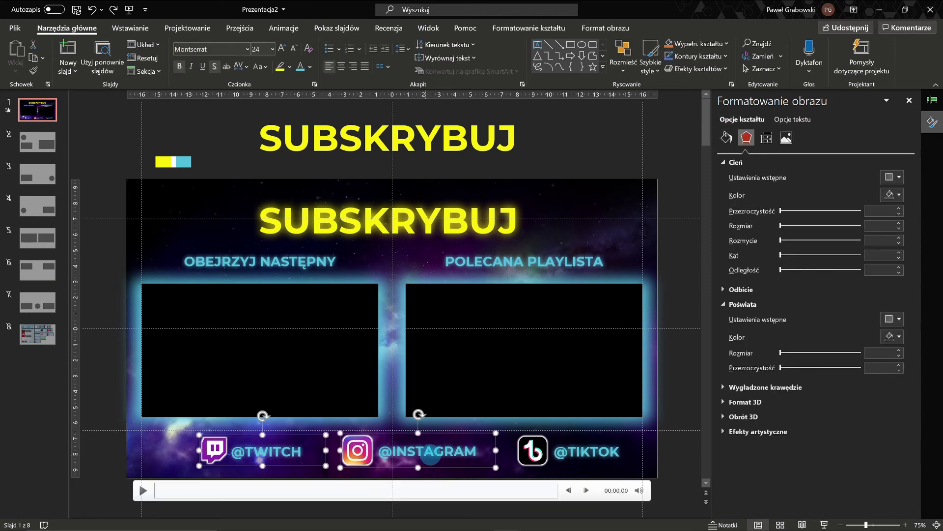
shift+click(533, 452)
click(284, 28)
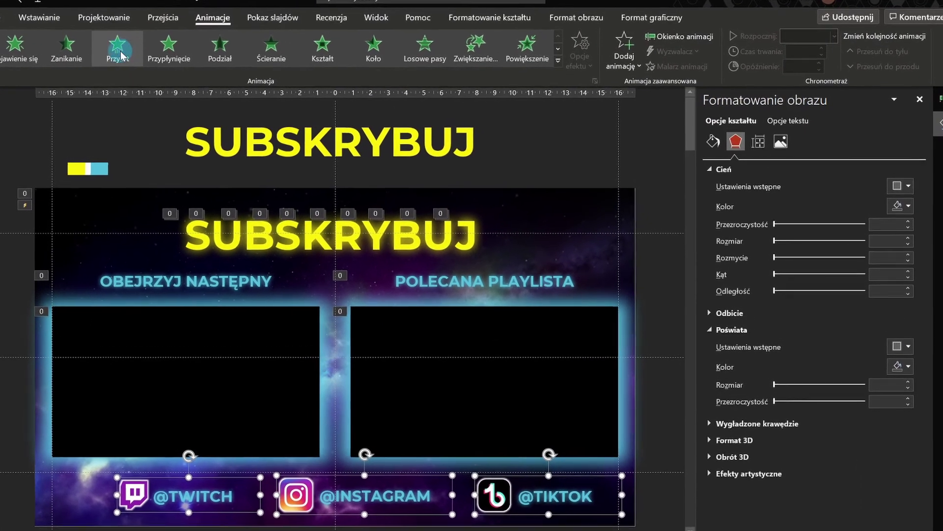
Step: Apply a Przylot fly-in from the bottom to the three groups, starting Z poprzednią
click(118, 49)
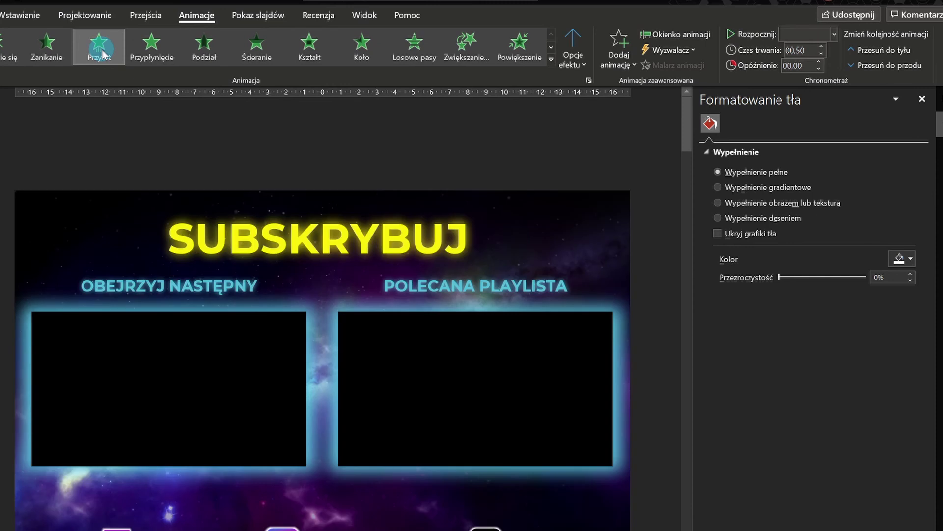
click(573, 61)
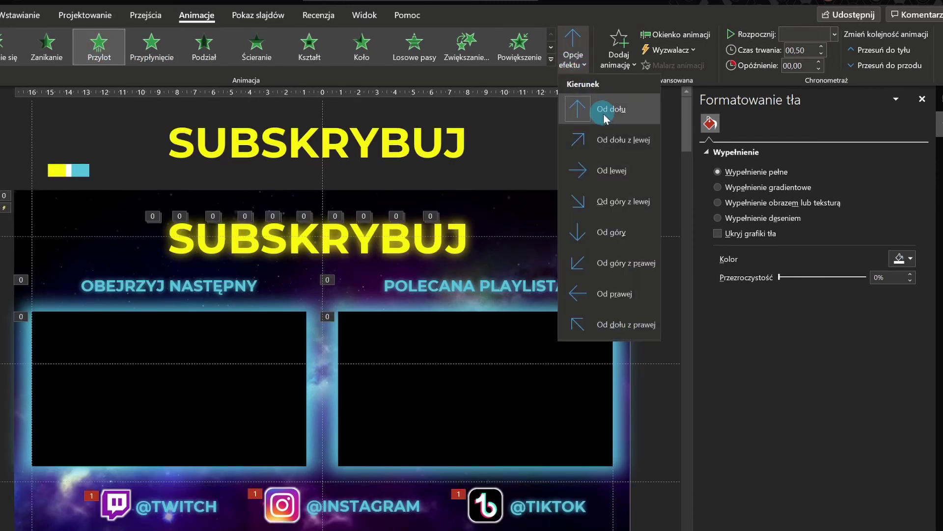
click(668, 35)
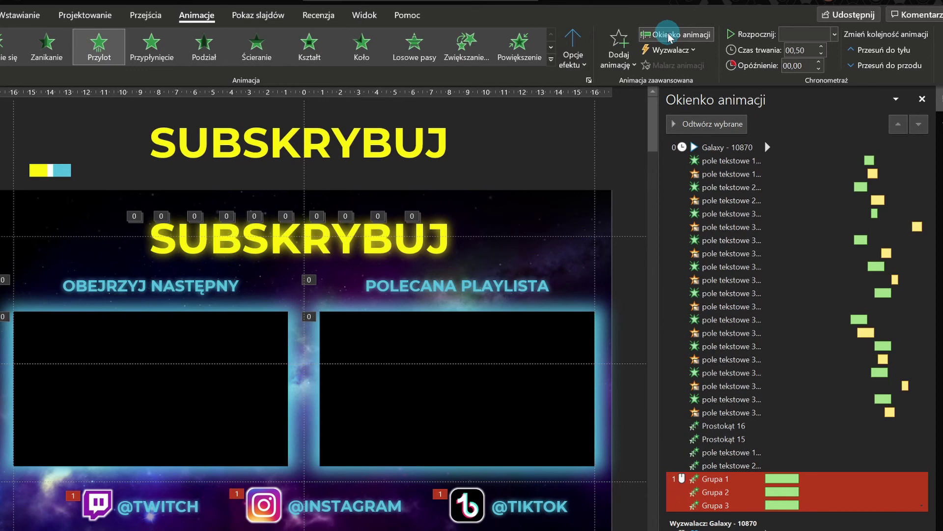
click(803, 34)
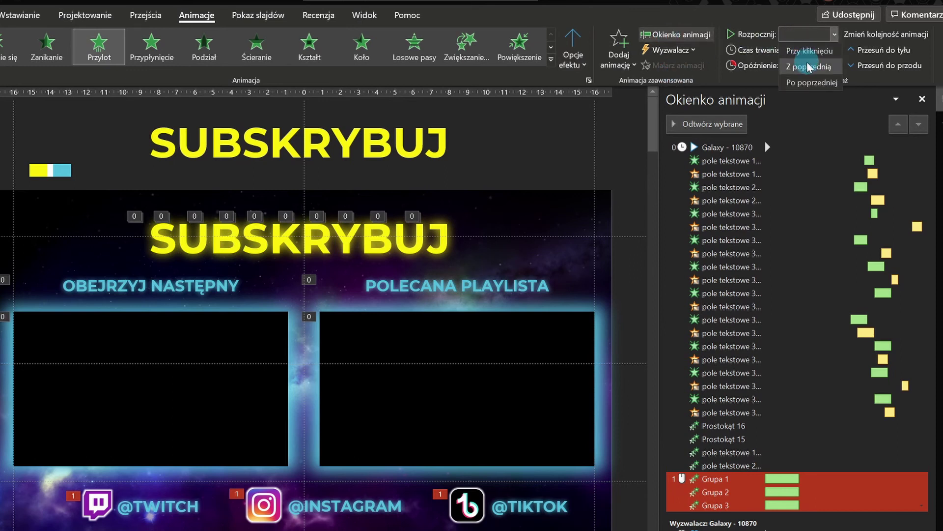
click(808, 67)
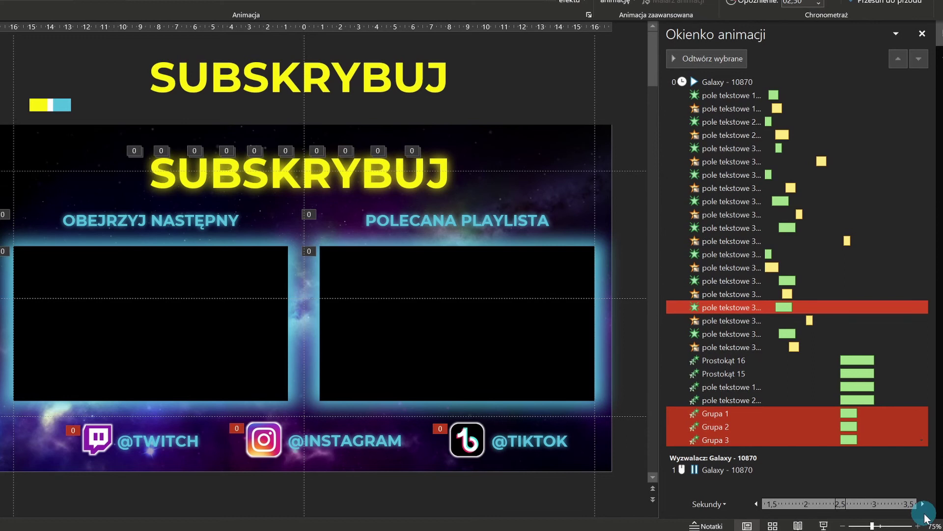
Step: Offset the Grupa timeline bars to play in sequence and set a 0.25 s smooth ending
click(923, 506)
mouse_move(802, 414)
mouse_down()
mouse_move(868, 440)
mouse_move(762, 429)
mouse_up()
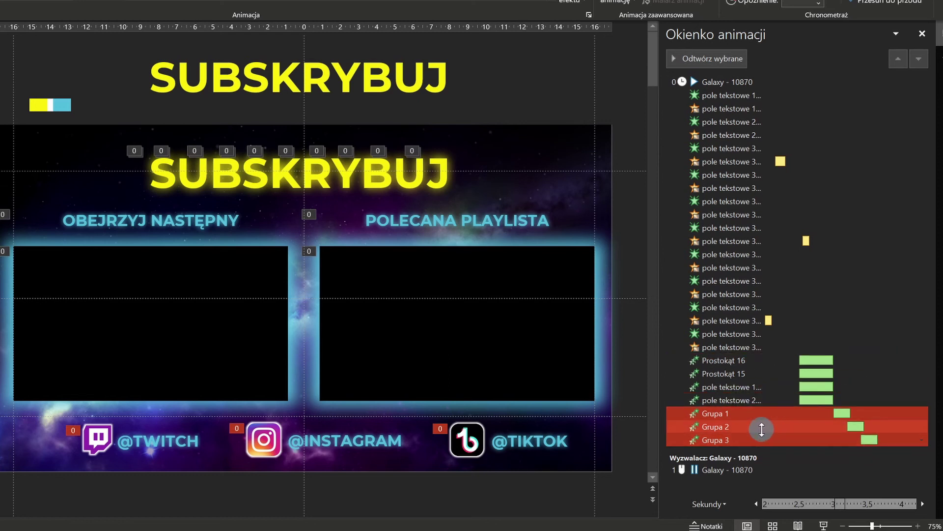
right_click(761, 428)
click(808, 374)
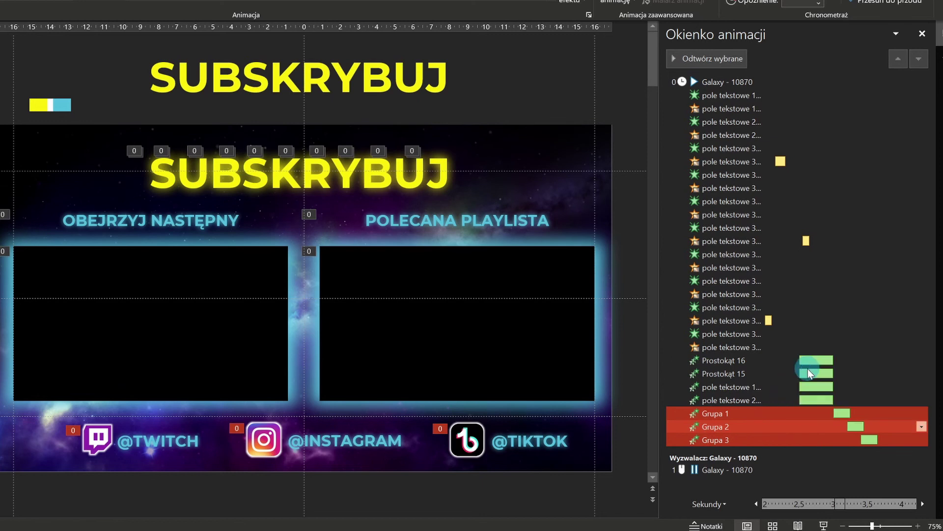
drag(366, 195, 452, 202)
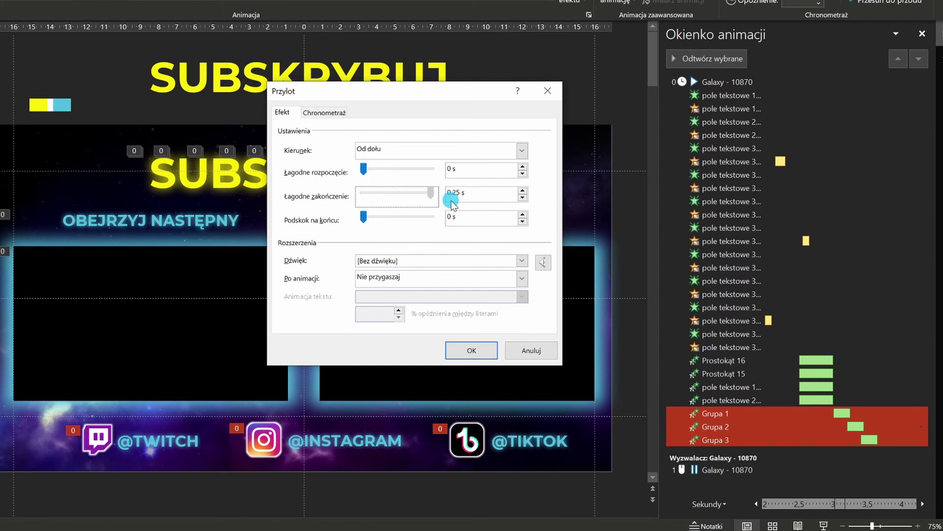
click(472, 351)
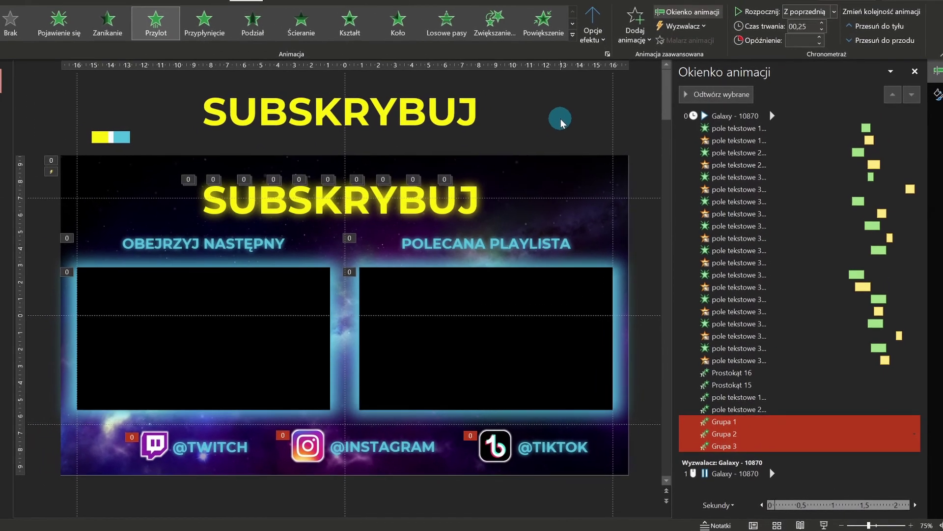
Step: Run the slideshow with F5 to watch the finished animated galaxy end screen
key(F5)
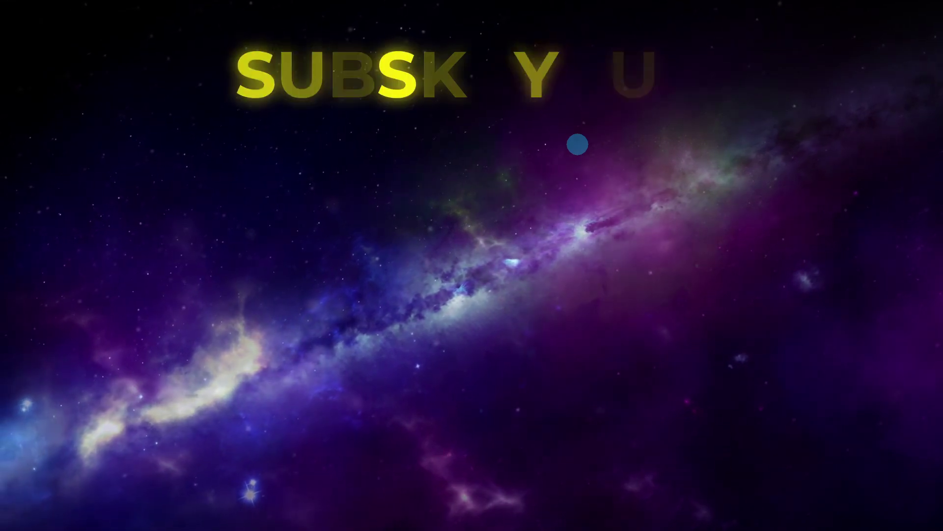